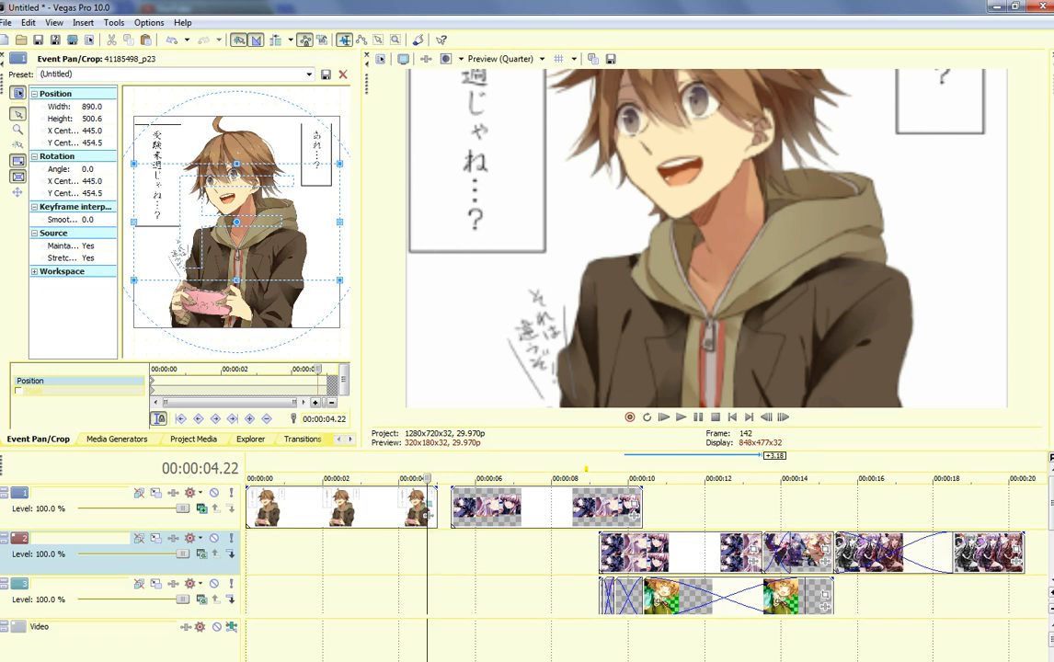
- Switch to the Windows Explorer Pictures library and open the Shape style Samples folder
{"action": "mouse_move", "coordinate": [1051, 162]}
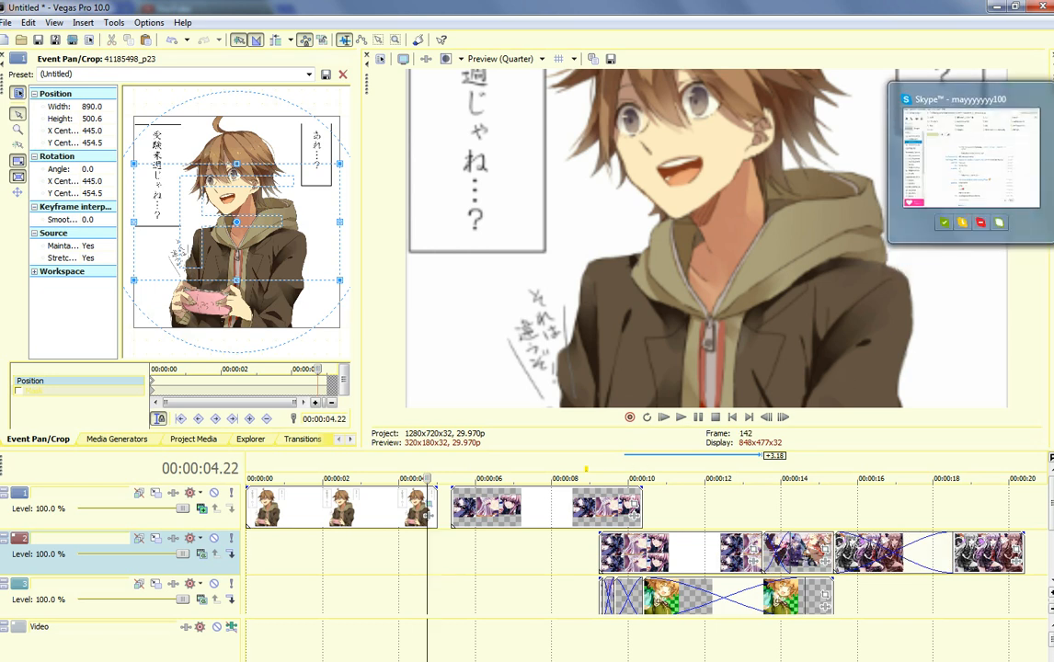
{"action": "left_click", "coordinate": [1048, 138]}
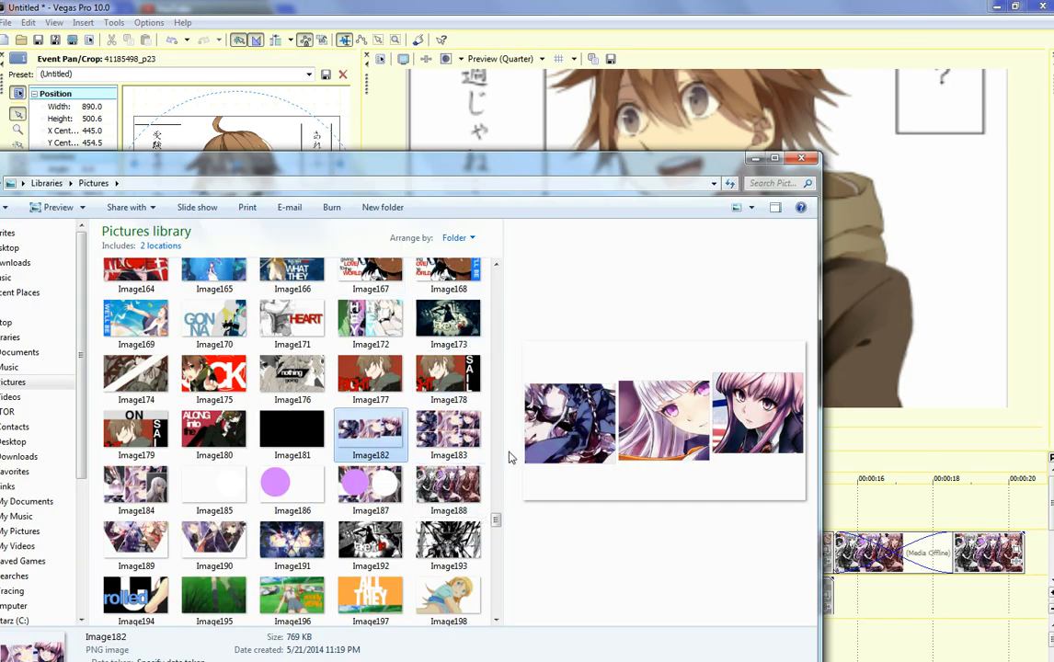
{"action": "scroll", "coordinate": [498, 497], "scroll_direction": "up", "scroll_amount": 2}
{"action": "left_click_drag", "start_coordinate": [498, 504], "coordinate": [497, 274]}
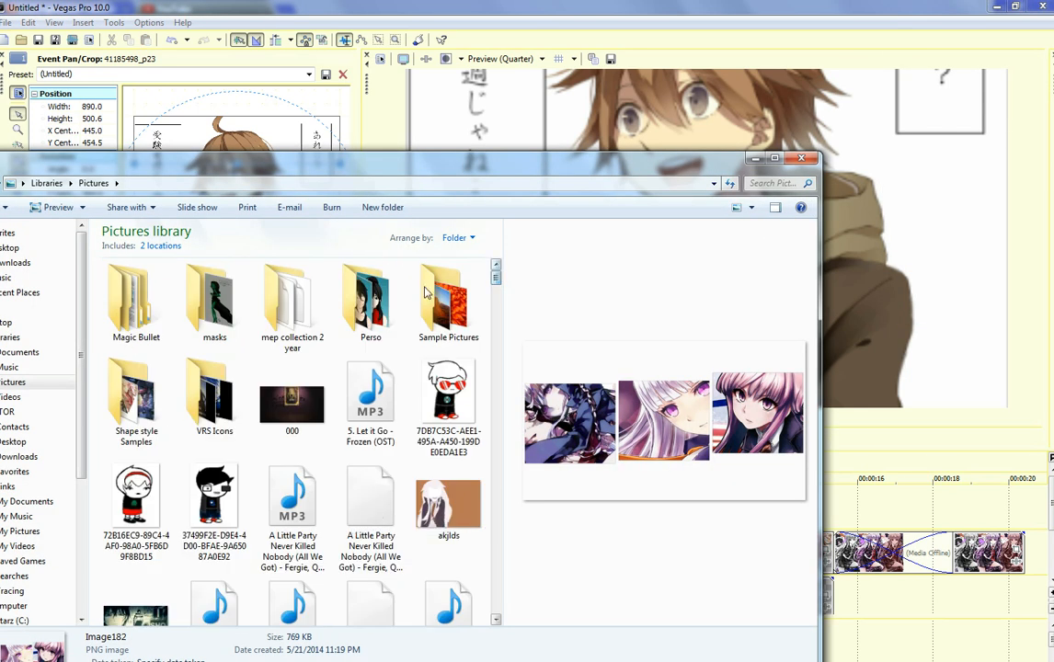
{"action": "left_click", "coordinate": [147, 391]}
{"action": "double_click", "coordinate": [148, 391]}
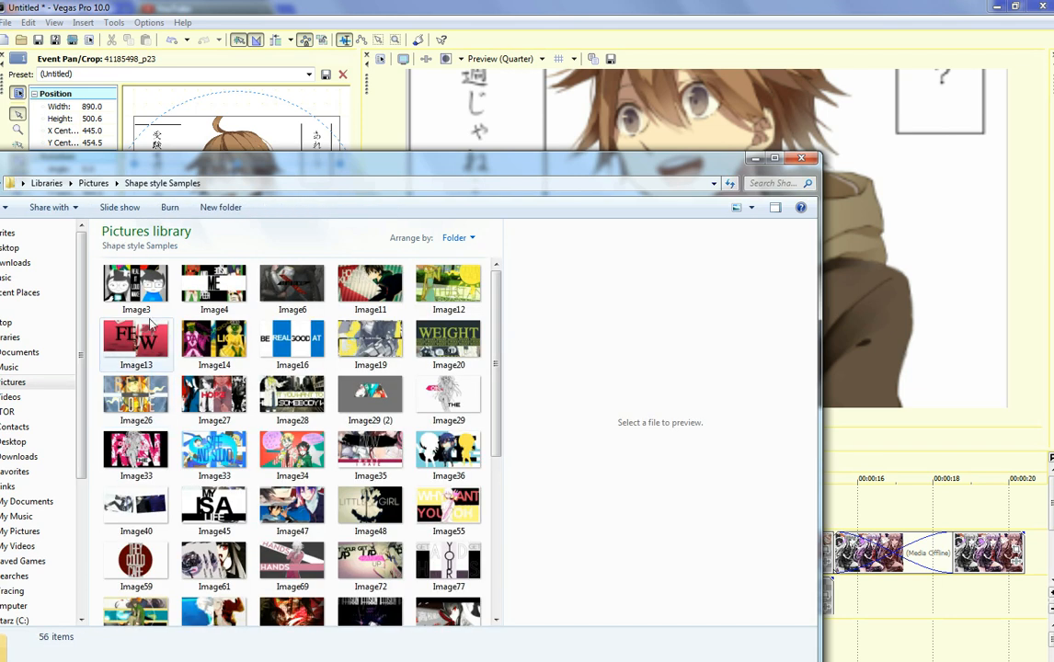
- Look through the sample image previews in the Shape style Samples folder, from Image3 to Image48
{"action": "left_click", "coordinate": [135, 287]}
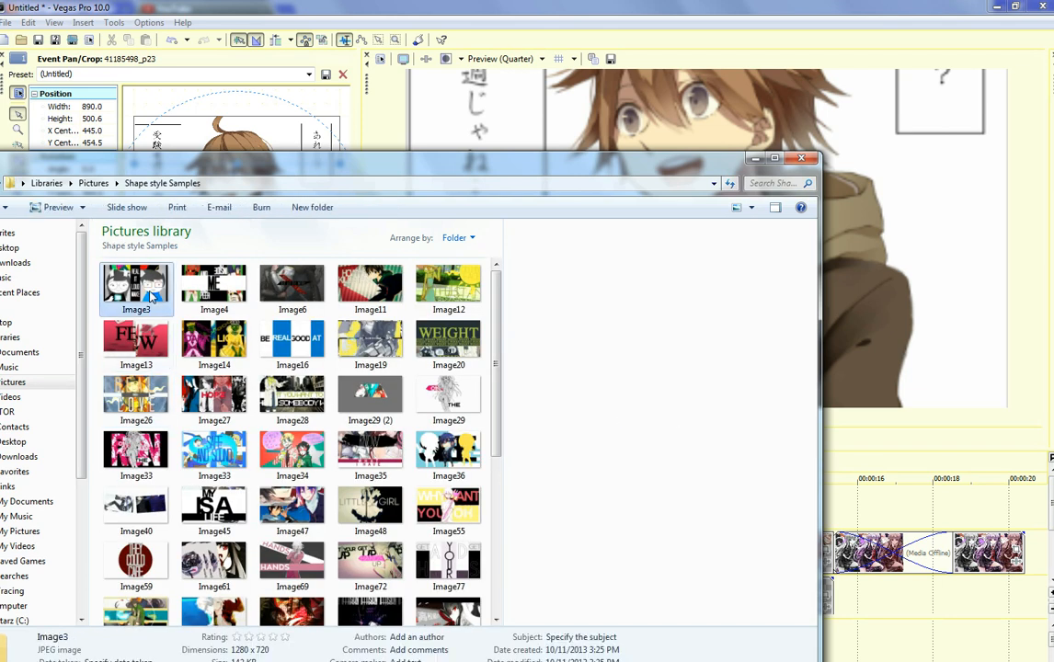
{"action": "left_click", "coordinate": [232, 292]}
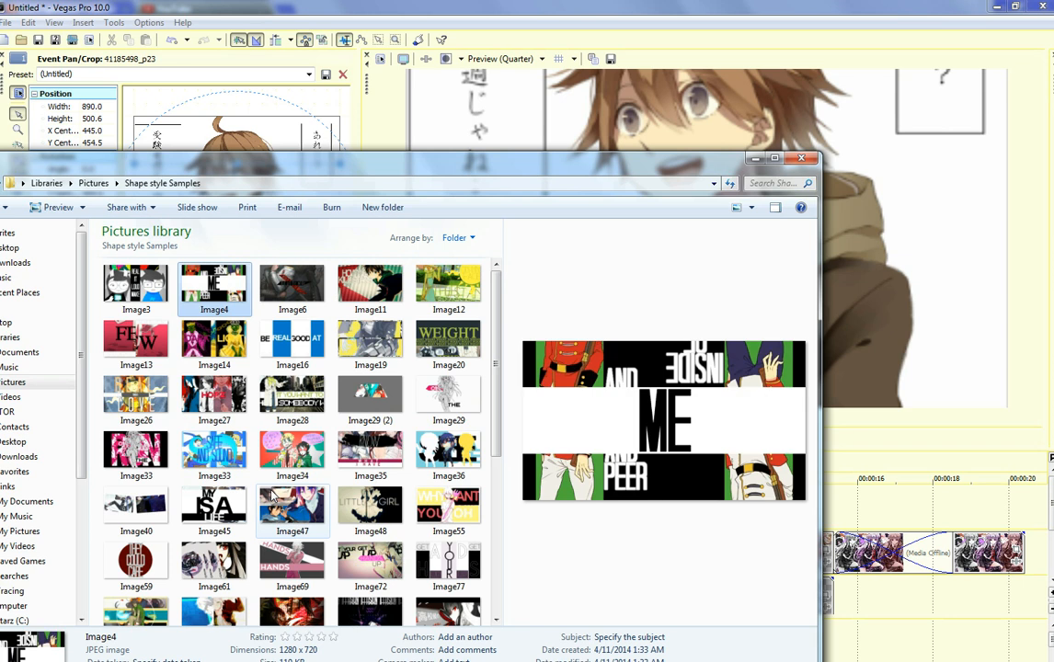
{"action": "key", "text": "Right"}
{"action": "key", "text": "Right"}
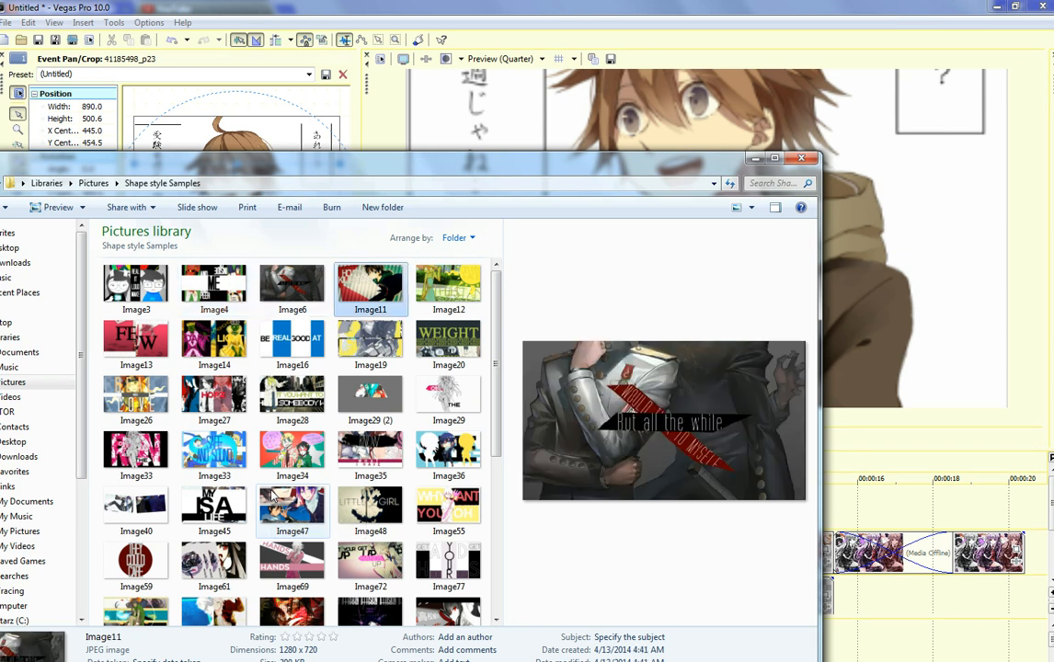
{"action": "key", "text": "Right"}
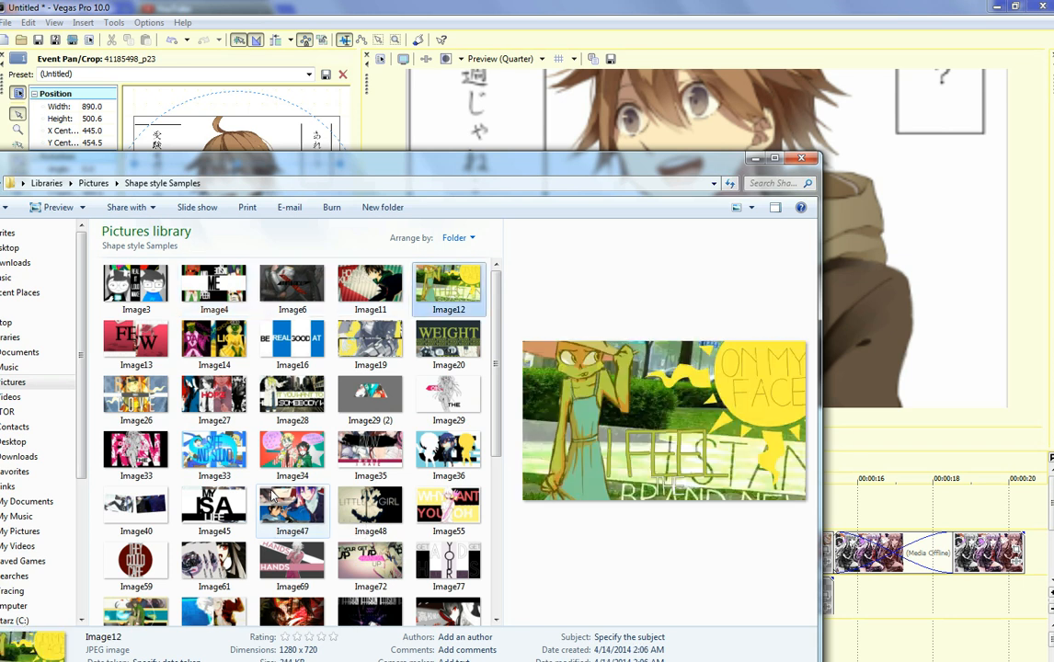
{"action": "key", "text": "Right"}
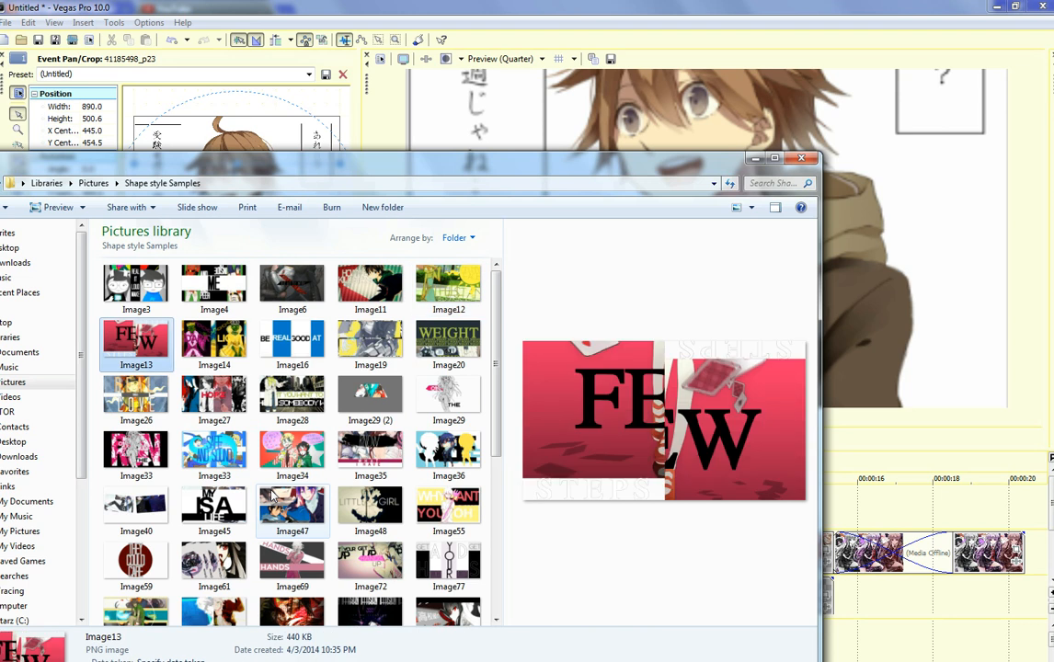
{"action": "key", "text": "Right"}
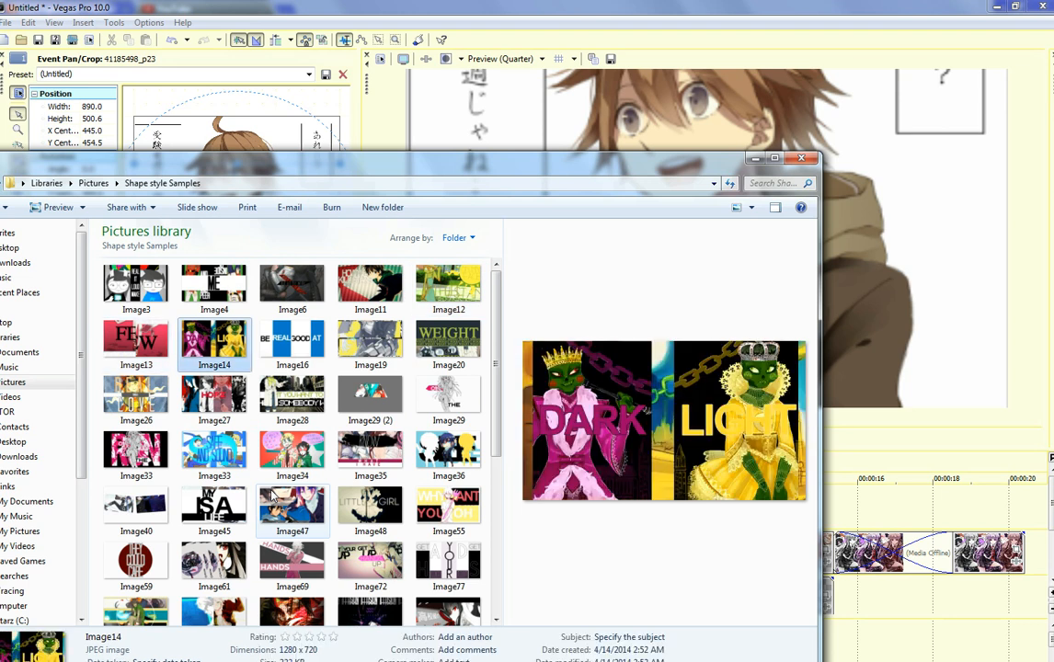
{"action": "key", "text": "Right"}
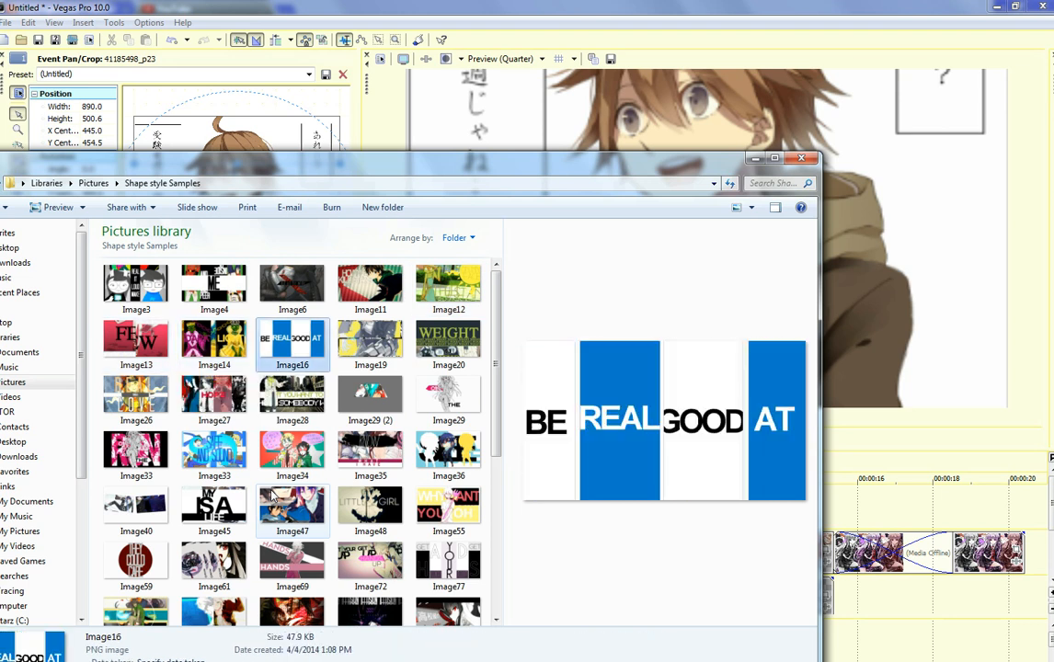
{"action": "key", "text": "Right"}
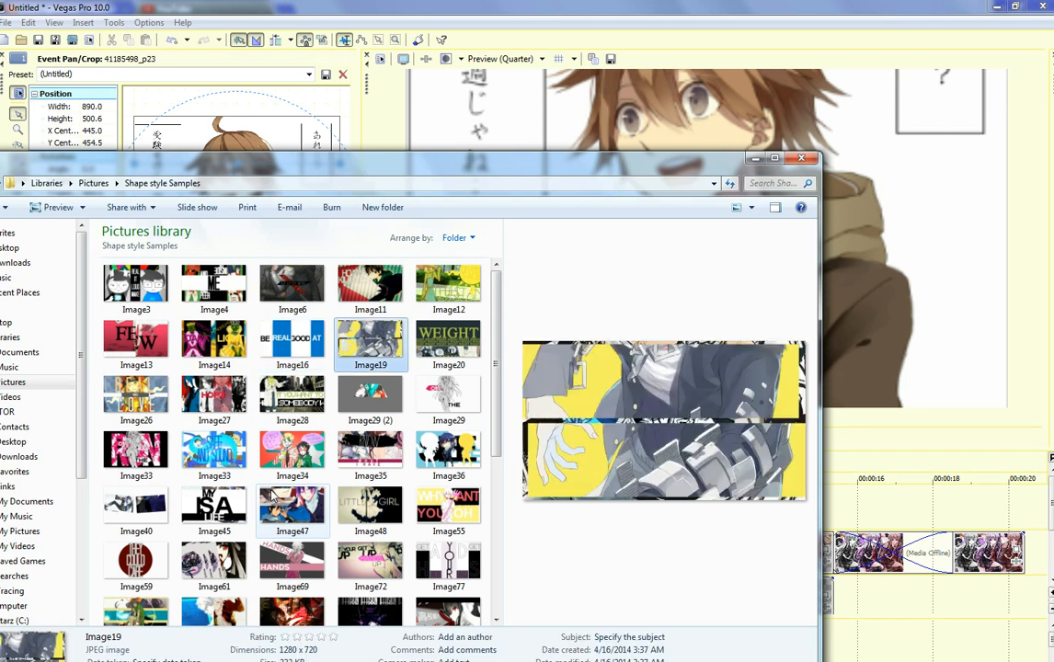
{"action": "key", "text": "Right"}
{"action": "key", "text": "Right"}
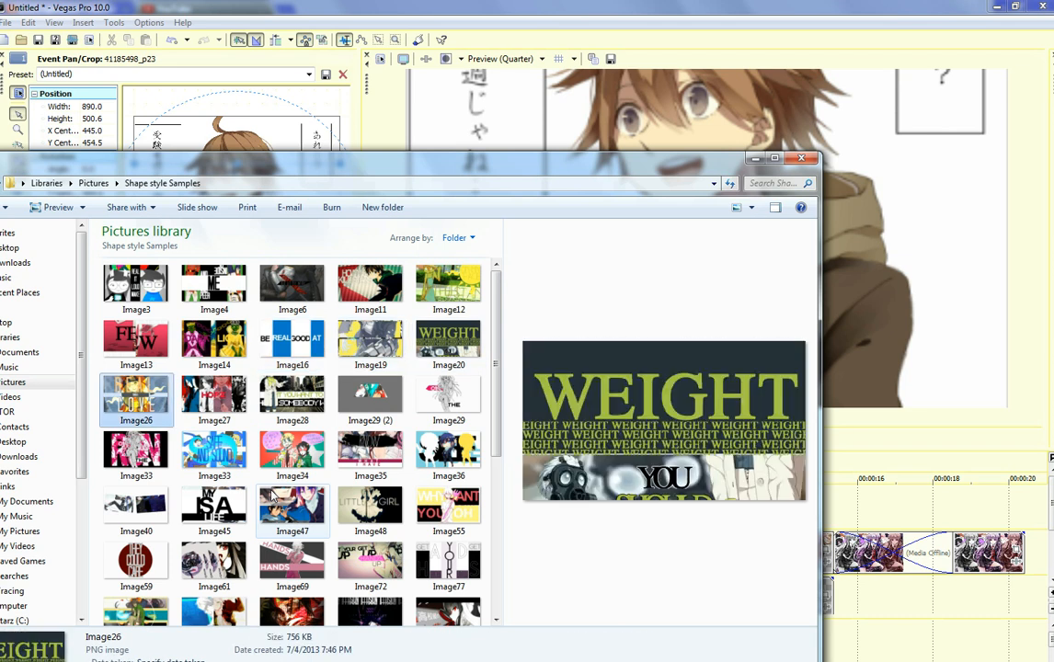
{"action": "key", "text": "Right"}
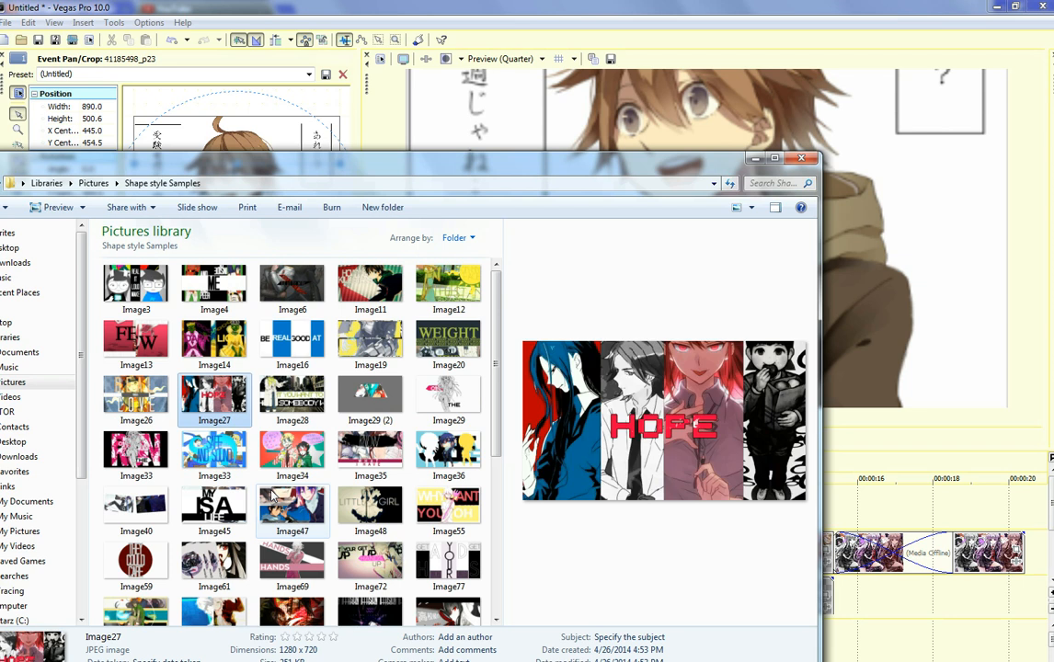
{"action": "key", "text": "Right"}
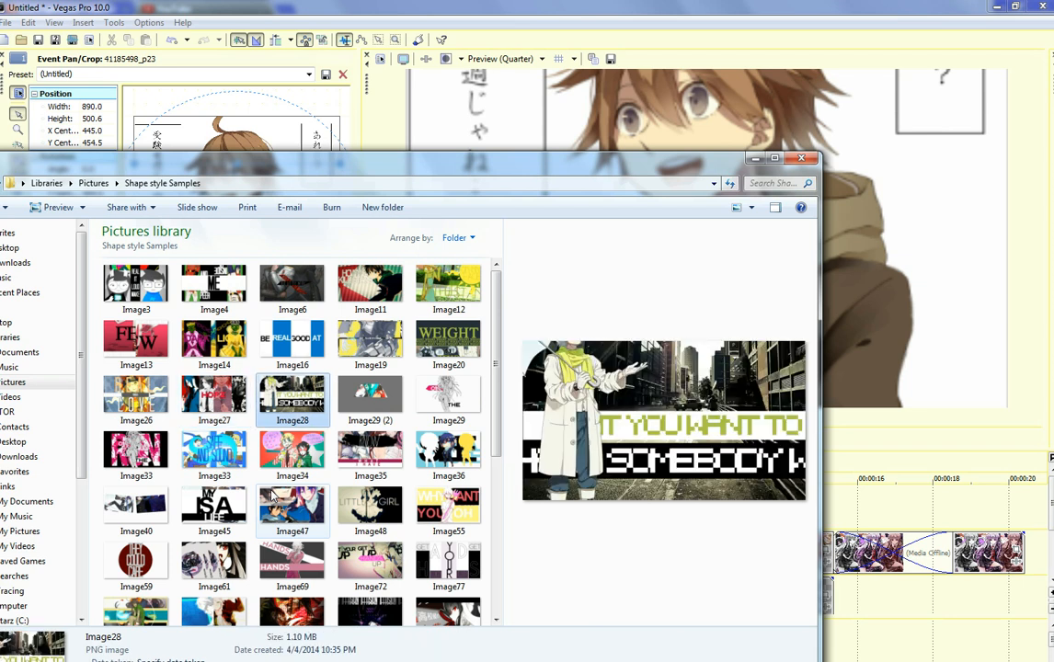
{"action": "key", "text": "Right"}
{"action": "key", "text": "Right"}
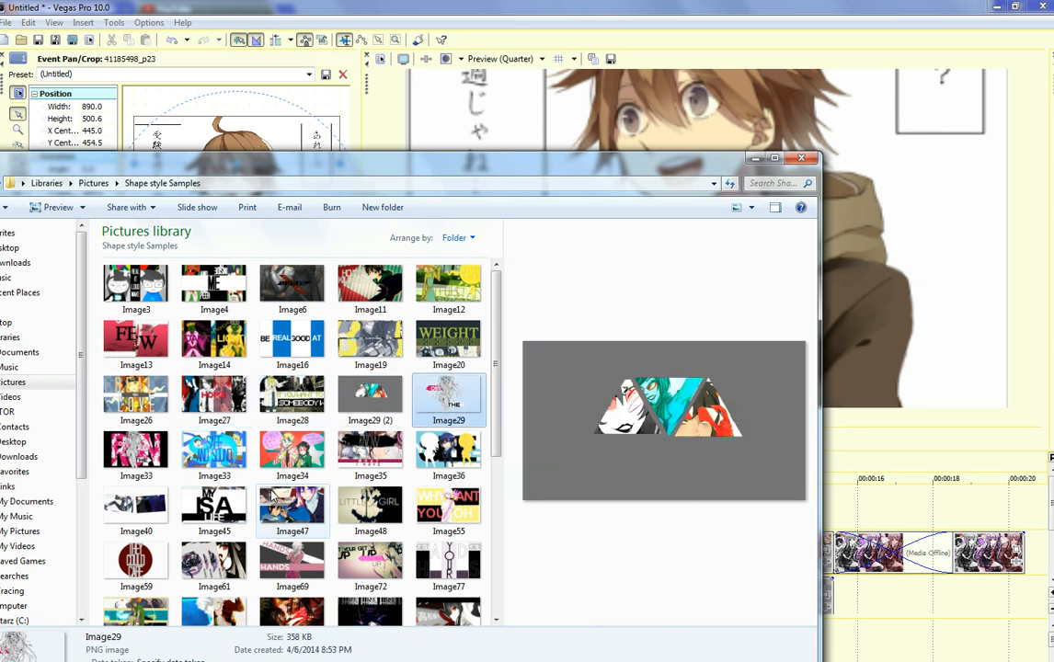
{"action": "key", "text": "Right"}
{"action": "key", "text": "Right"}
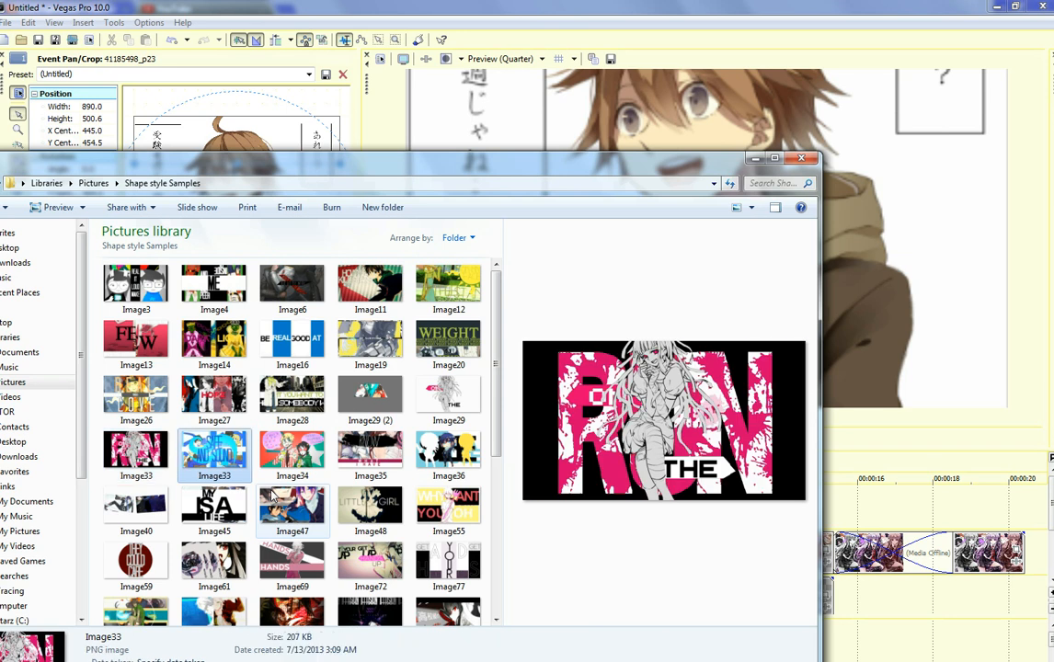
{"action": "key", "text": "Right"}
{"action": "key", "text": "Right"}
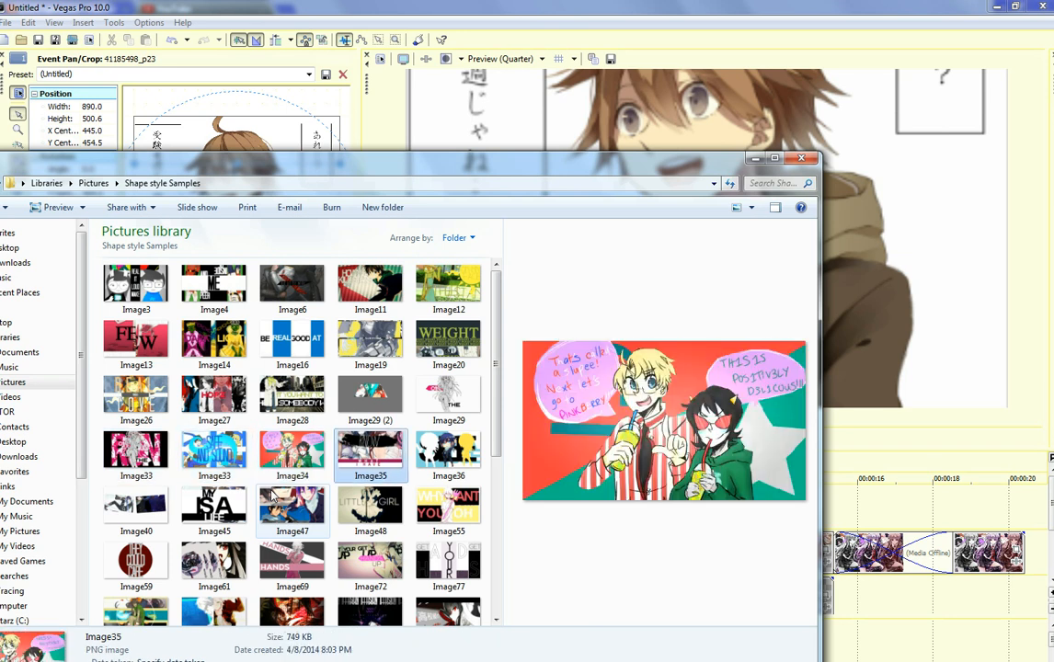
{"action": "key", "text": "Right"}
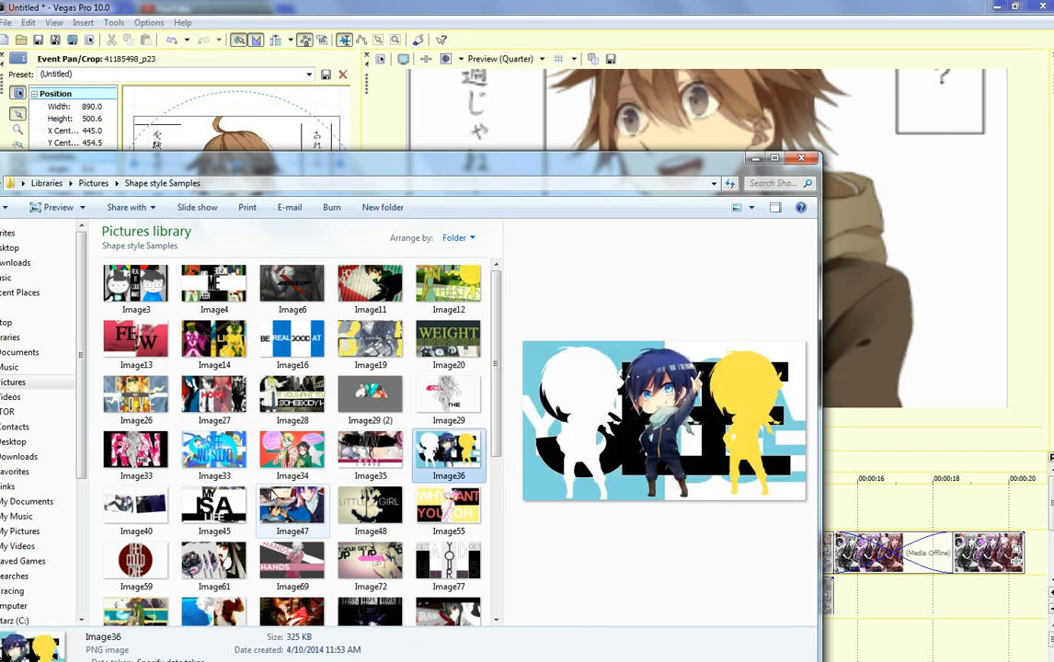
{"action": "key", "text": "Right"}
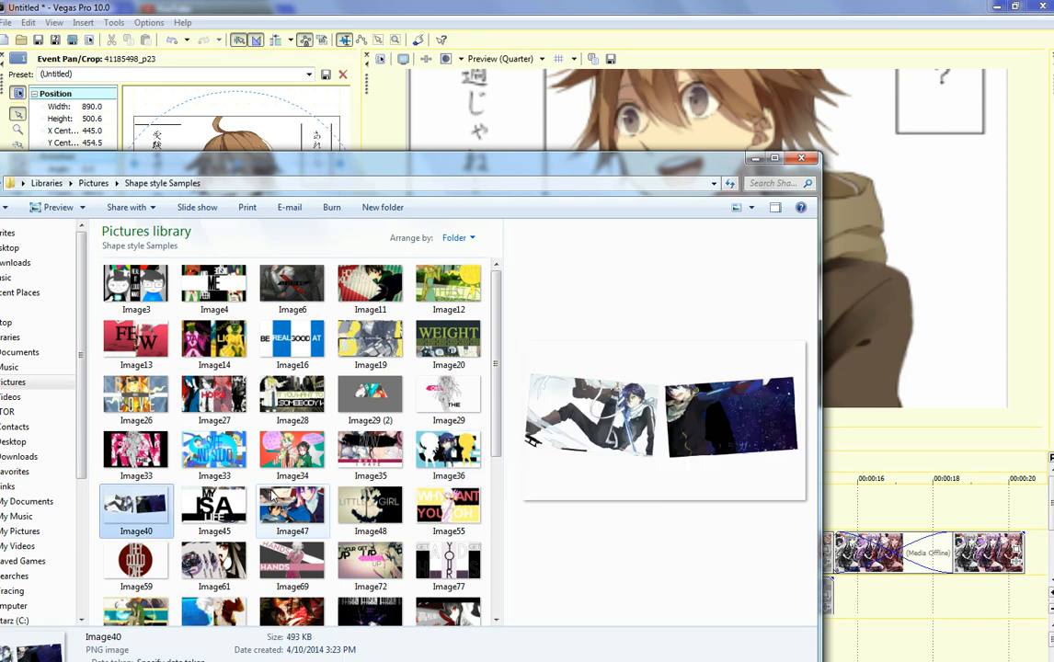
{"action": "key", "text": "Right"}
{"action": "key", "text": "Right"}
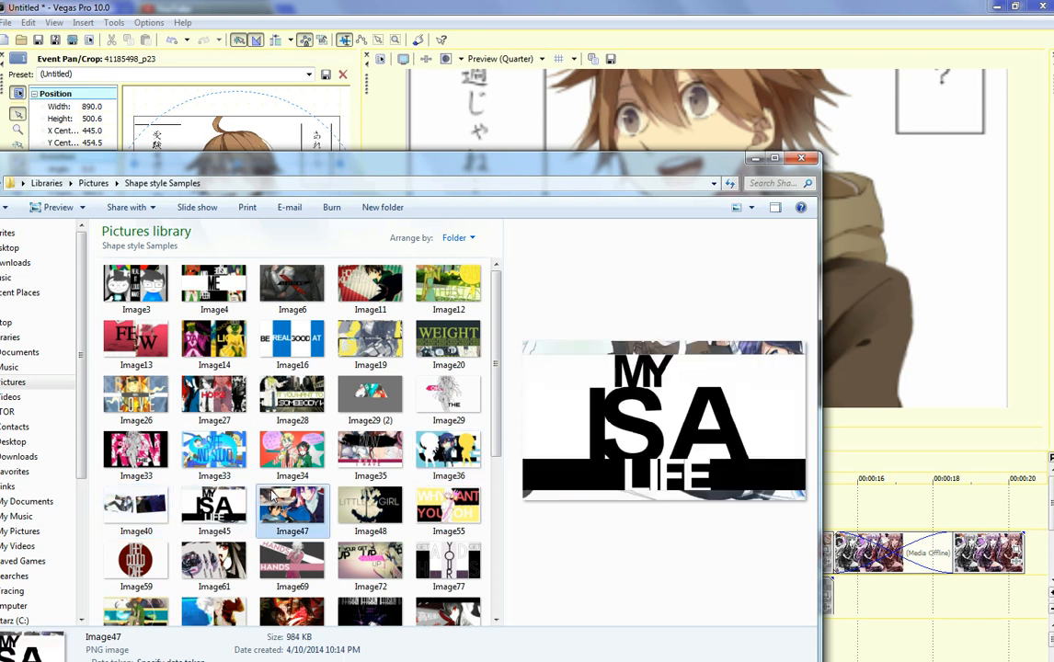
{"action": "key", "text": "Right"}
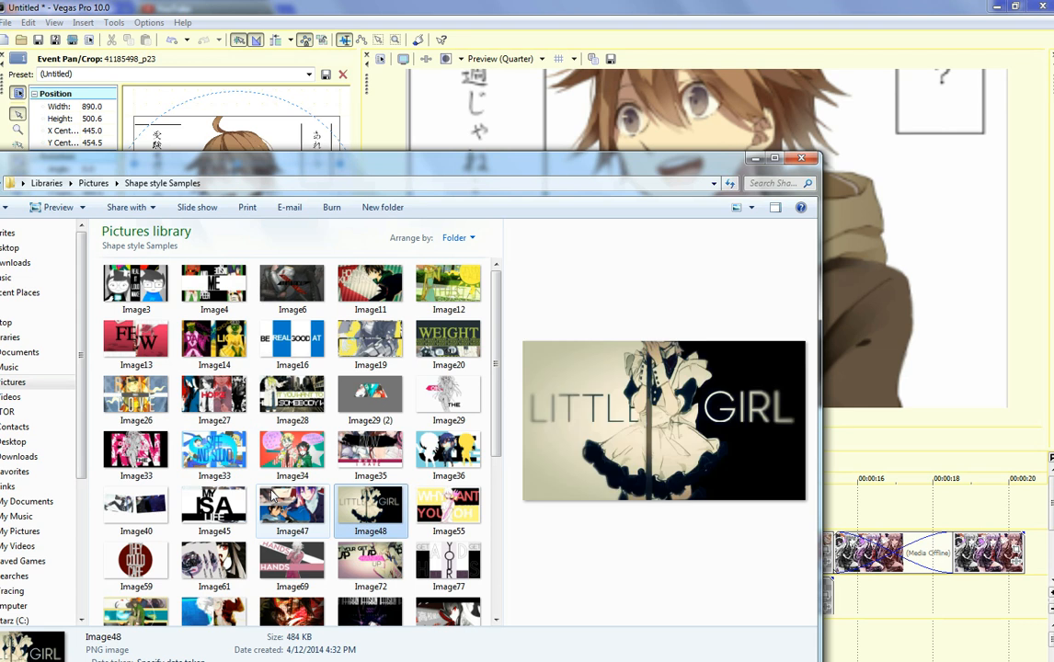
- Return to Vegas Pro and apply the Cookie Cutter "Square, Center, White Border" preset to track 1's first clip, with border 0, Repeat X 10 and size 0.520
{"action": "left_click", "coordinate": [832, 264]}
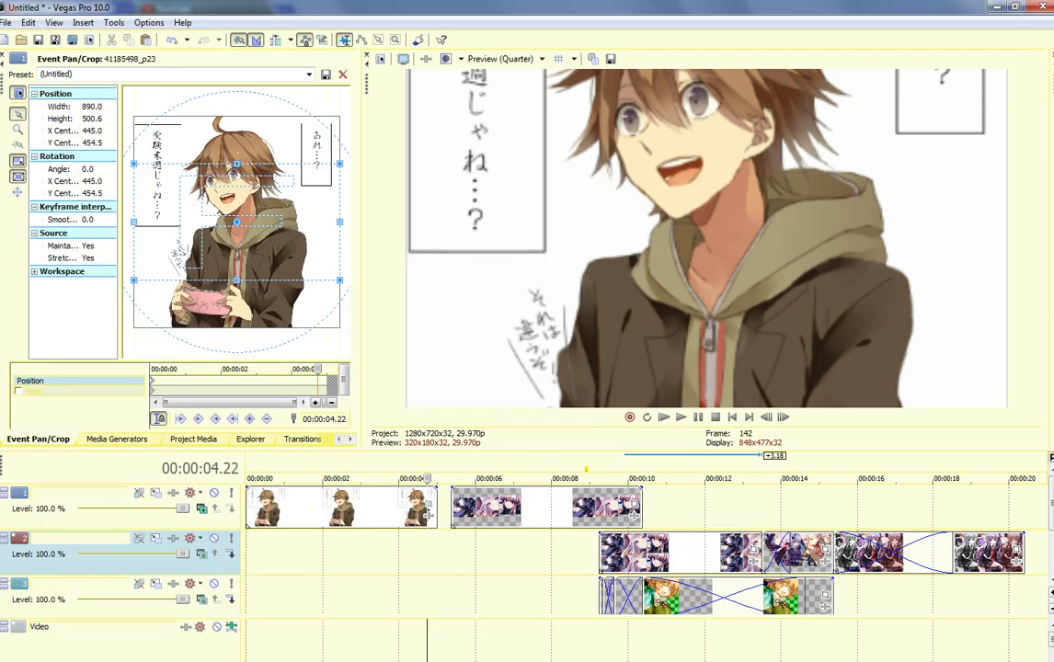
{"action": "scroll", "coordinate": [335, 550], "scroll_direction": "up", "scroll_amount": 4}
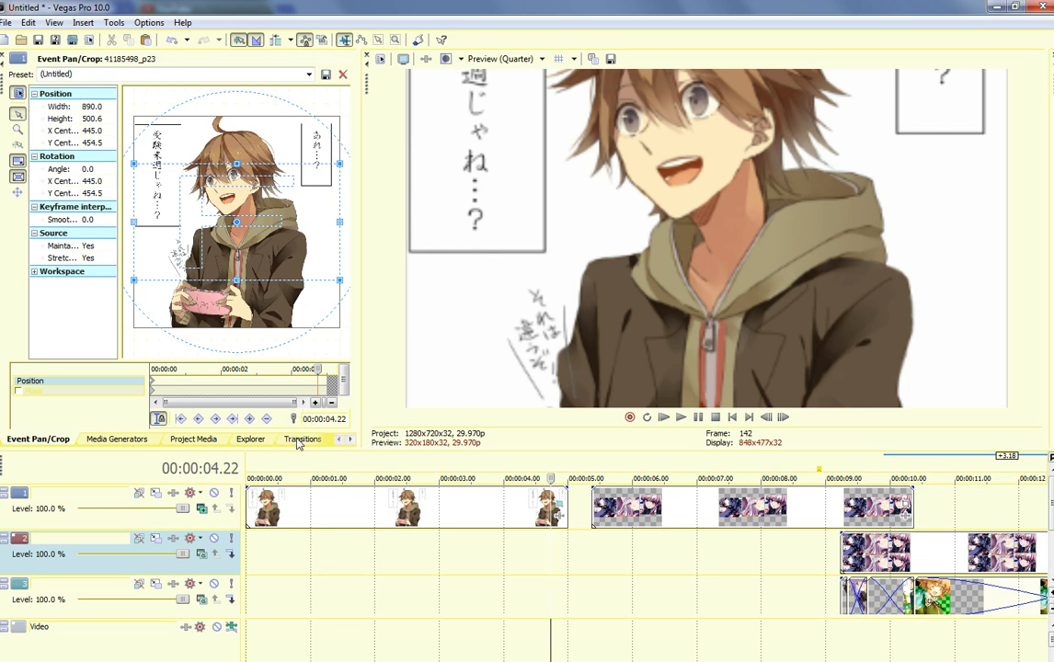
{"action": "left_click", "coordinate": [297, 439]}
{"action": "left_click", "coordinate": [296, 439]}
{"action": "left_click_drag", "start_coordinate": [189, 172], "coordinate": [357, 504]}
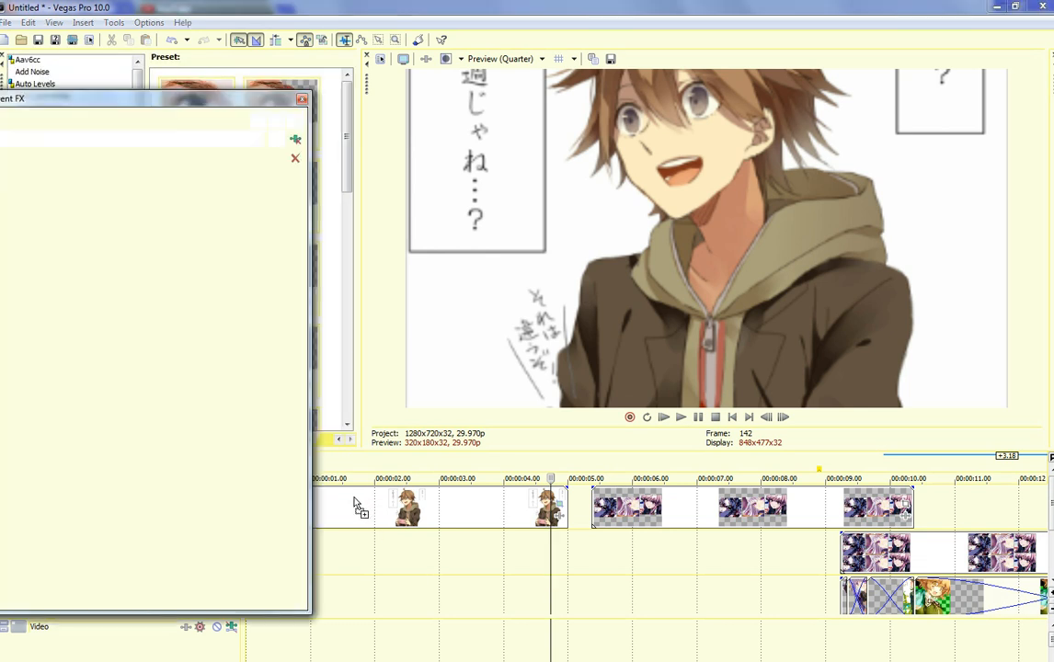
{"action": "left_click_drag", "start_coordinate": [184, 258], "coordinate": [268, 298]}
{"action": "left_click_drag", "start_coordinate": [207, 322], "coordinate": [217, 324]}
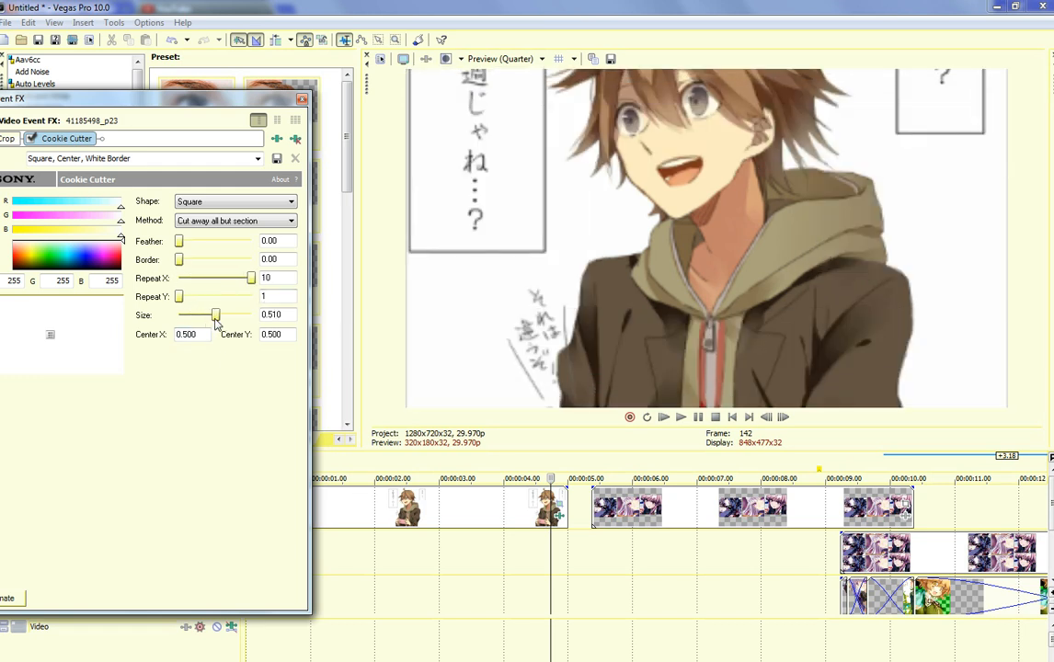
- Trim the first clip on track 1 to about 13 frames
{"action": "left_click", "coordinate": [5, 600]}
{"action": "left_click", "coordinate": [61, 502]}
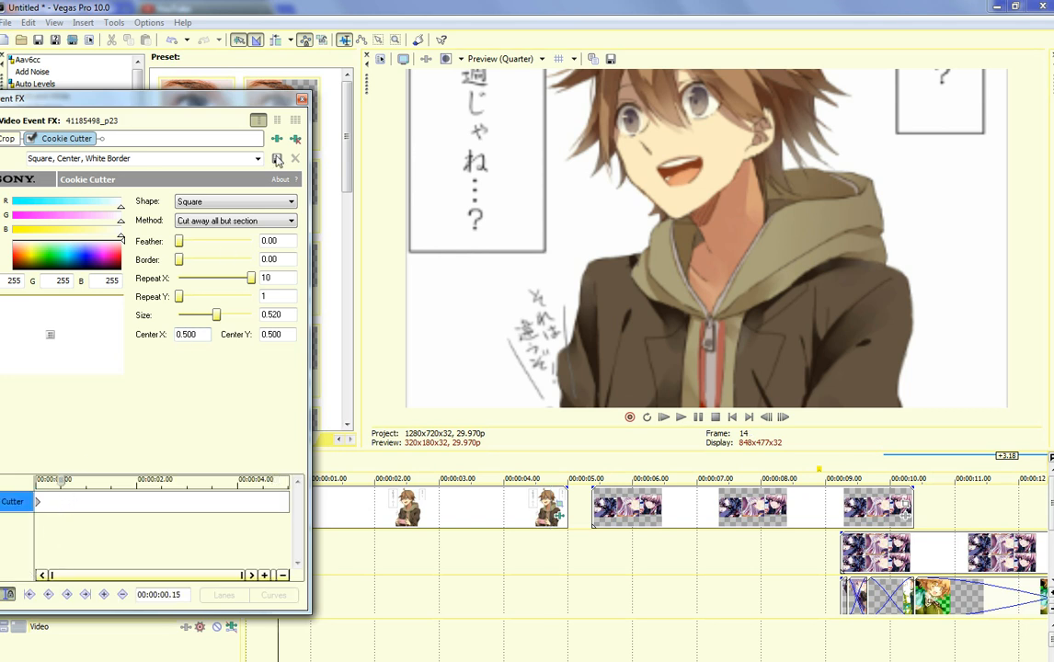
{"action": "left_click", "coordinate": [302, 98]}
{"action": "left_click_drag", "start_coordinate": [564, 508], "coordinate": [276, 508]}
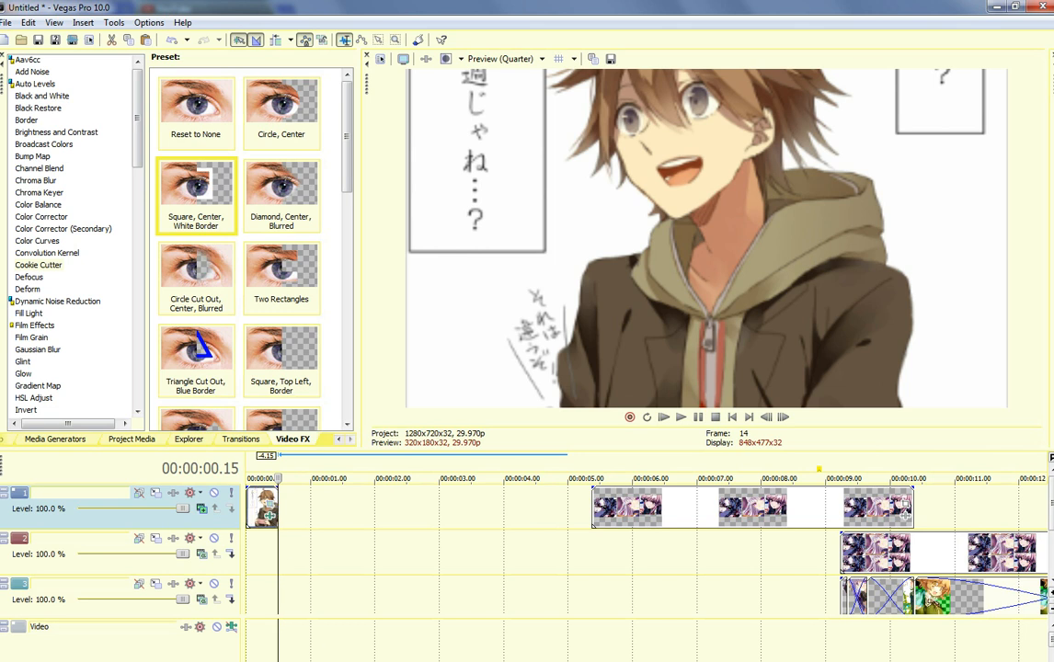
{"action": "scroll", "coordinate": [266, 511], "scroll_direction": "up", "scroll_amount": 5}
{"action": "left_click", "coordinate": [339, 502]}
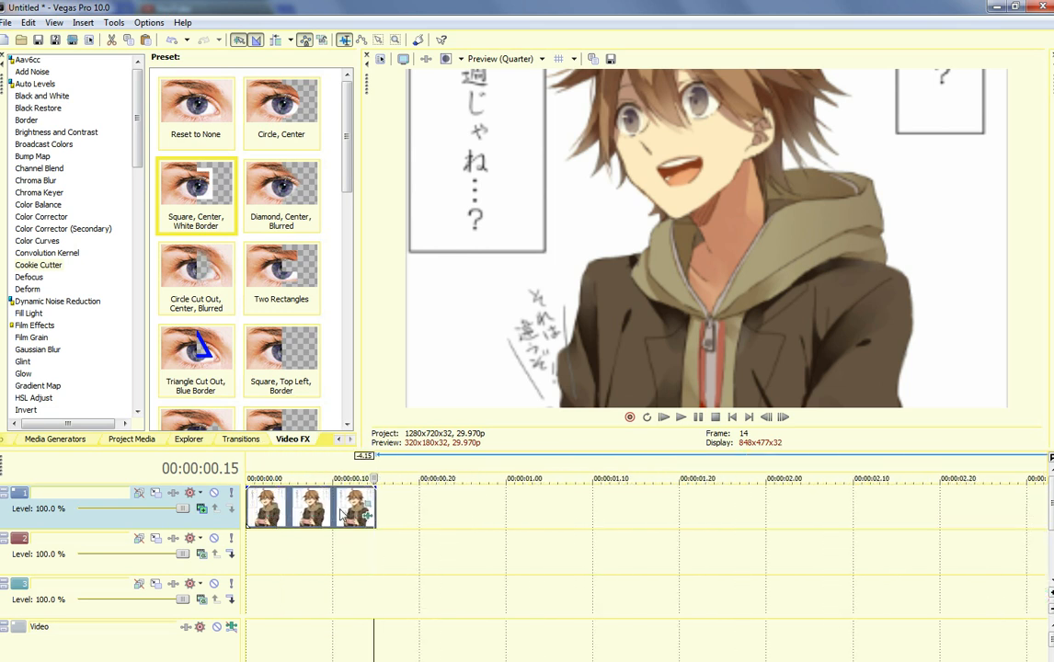
{"action": "left_click_drag", "start_coordinate": [373, 504], "coordinate": [352, 518]}
- Animate the clip's Cookie Cutter effect with a smaller size at 00:00:00.03 and a slightly larger size about one frame on, and play it
{"action": "left_click", "coordinate": [349, 519]}
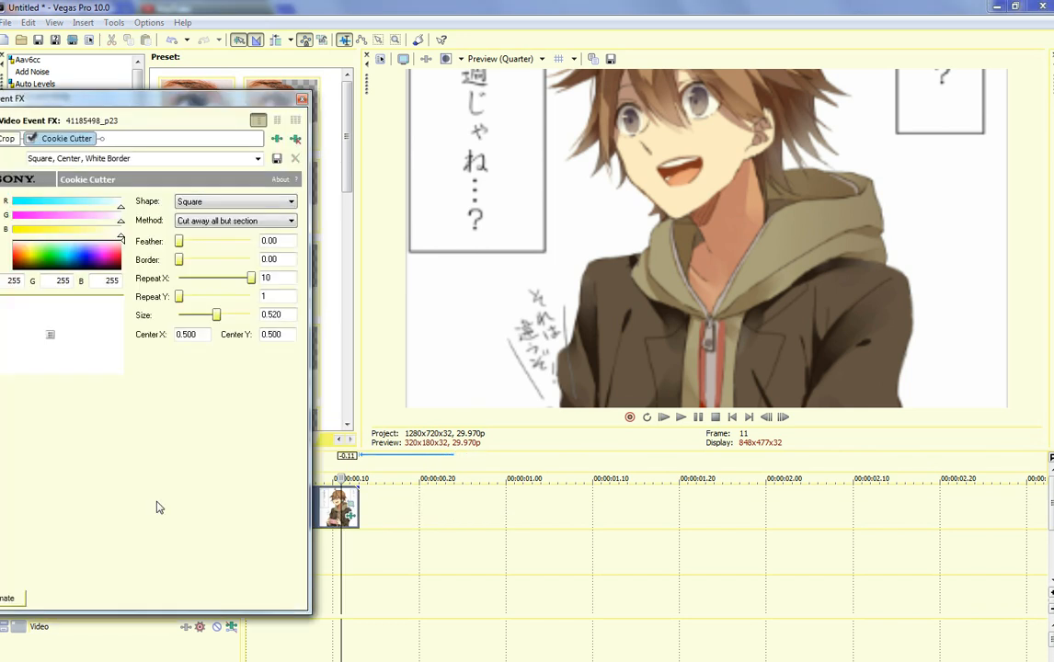
{"action": "left_click", "coordinate": [7, 598]}
{"action": "left_click", "coordinate": [94, 507]}
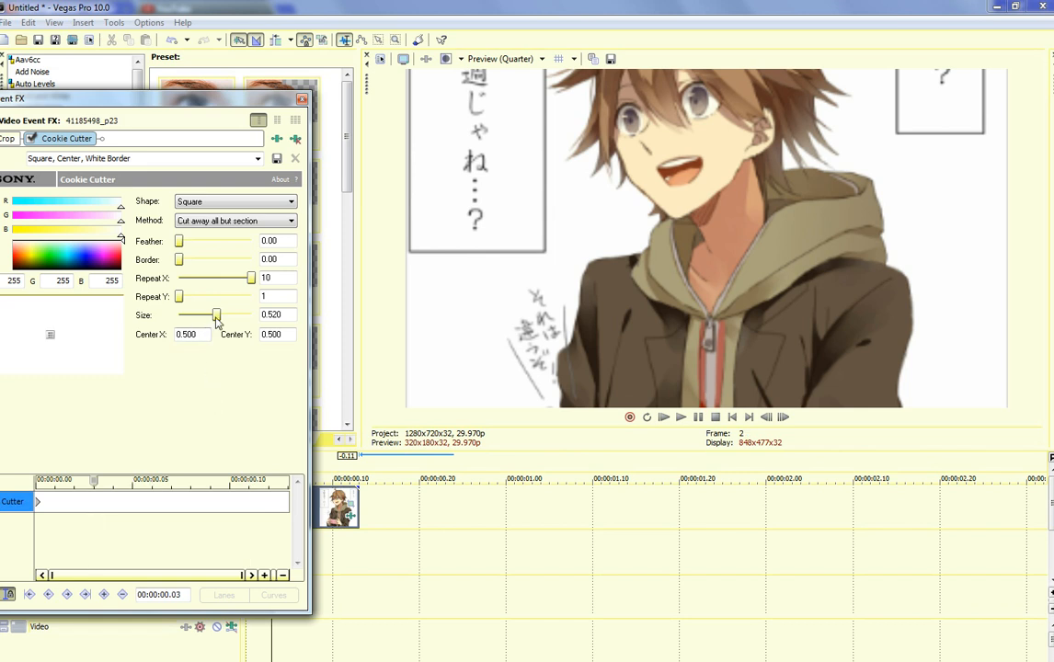
{"action": "left_click_drag", "start_coordinate": [216, 317], "coordinate": [203, 333]}
{"action": "left_click", "coordinate": [111, 500]}
{"action": "left_click_drag", "start_coordinate": [201, 317], "coordinate": [205, 318]}
{"action": "key", "text": "space"}
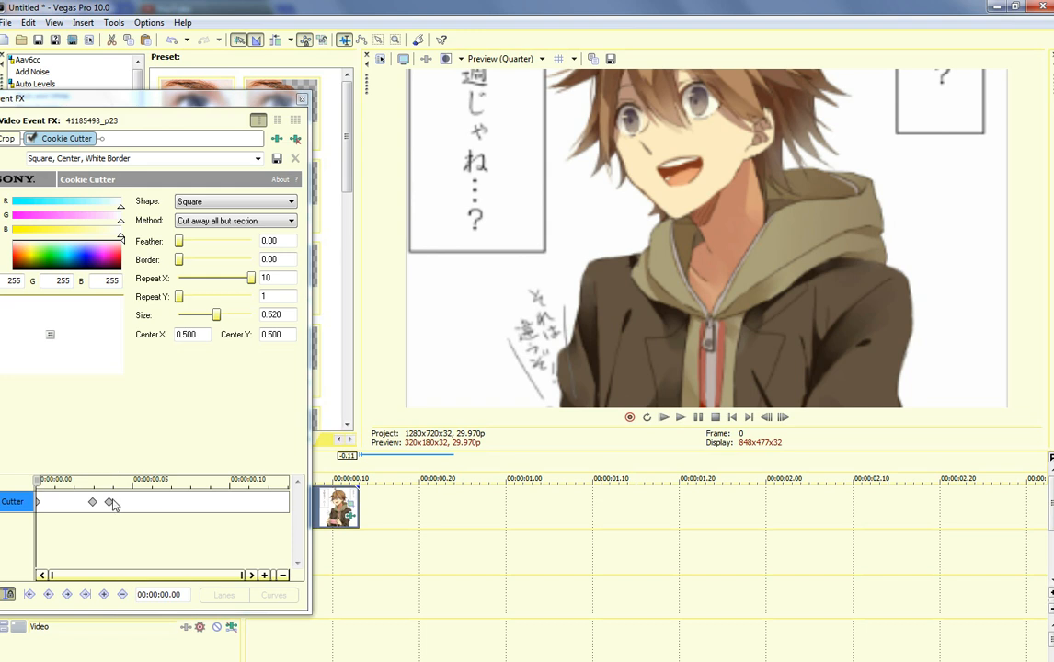
- Move the two Cookie Cutter keyframes after the start to about frames 4 and 9, play the animation and close the effect settings
{"action": "left_click_drag", "start_coordinate": [111, 502], "coordinate": [174, 505]}
{"action": "left_click_drag", "start_coordinate": [94, 506], "coordinate": [210, 505]}
{"action": "key", "text": "space"}
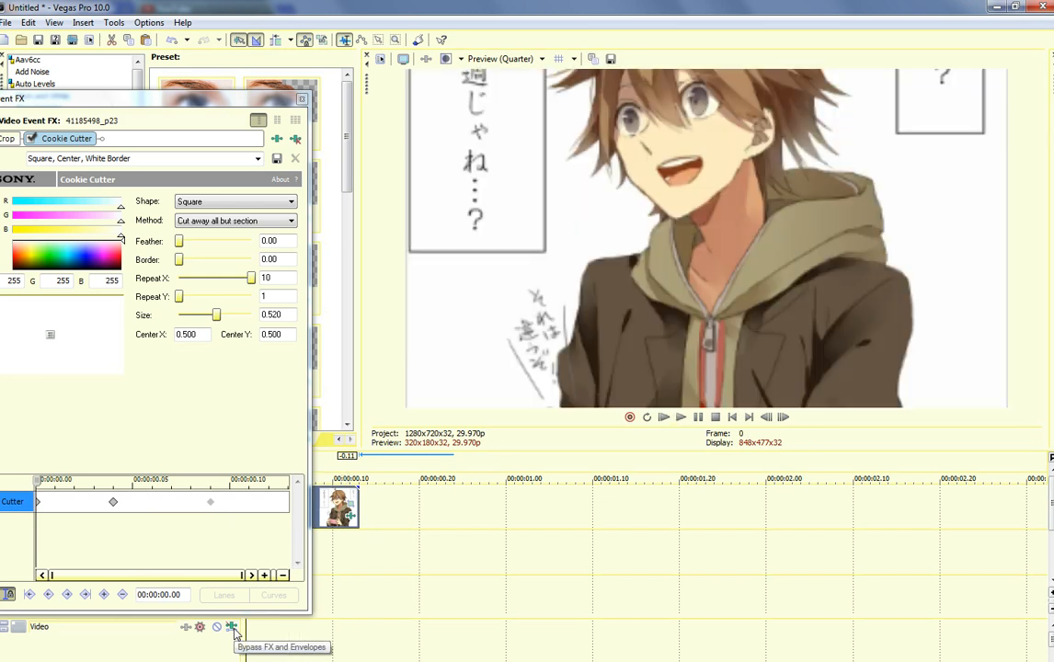
{"action": "left_click", "coordinate": [302, 98]}
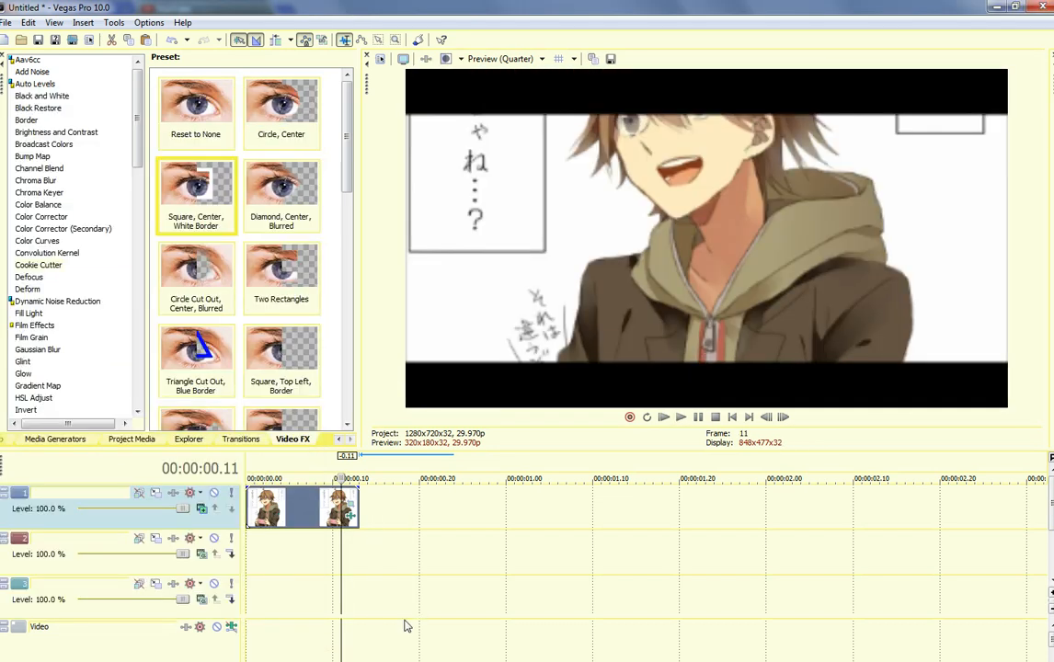
{"action": "left_click", "coordinate": [358, 515]}
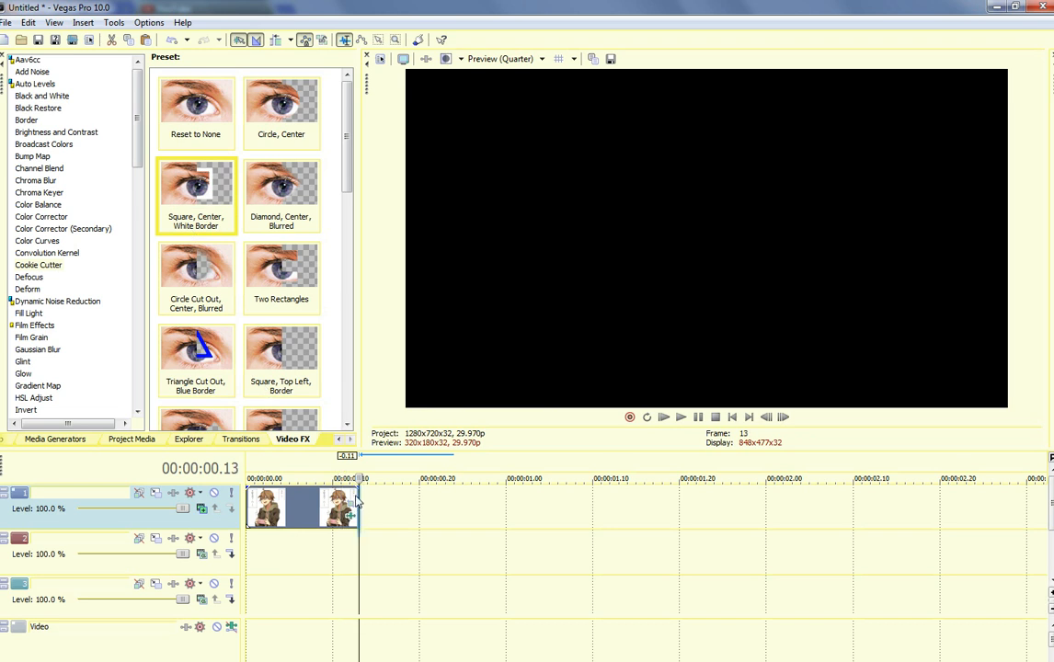
- Extend the first clip on track 1 by about 15 frames and split it at frame 13
{"action": "left_click_drag", "start_coordinate": [359, 501], "coordinate": [488, 504]}
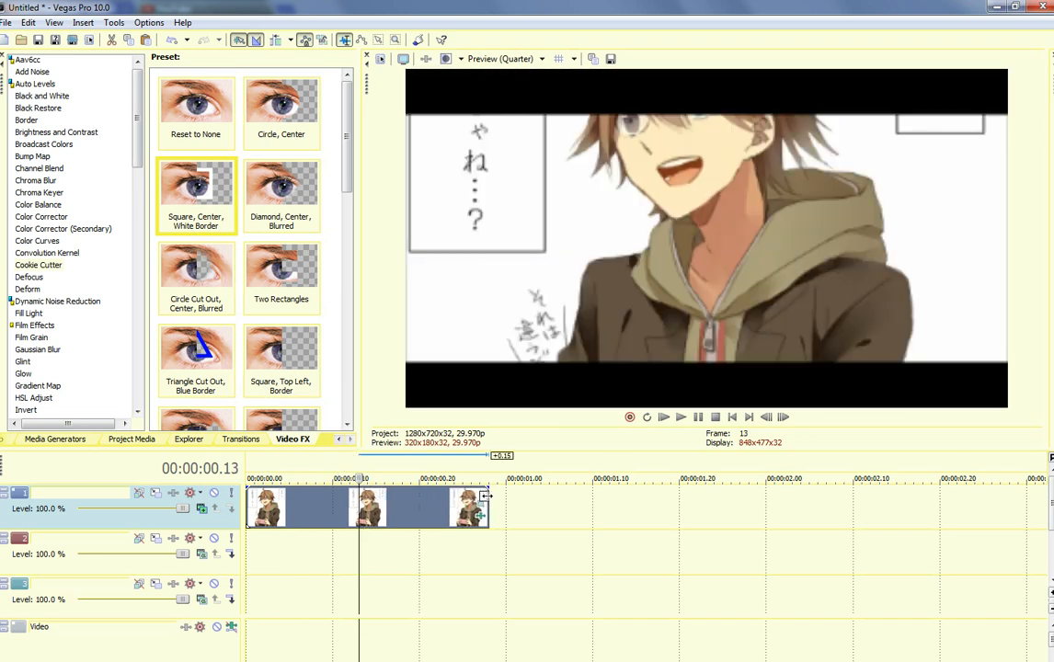
{"action": "left_click", "coordinate": [396, 517]}
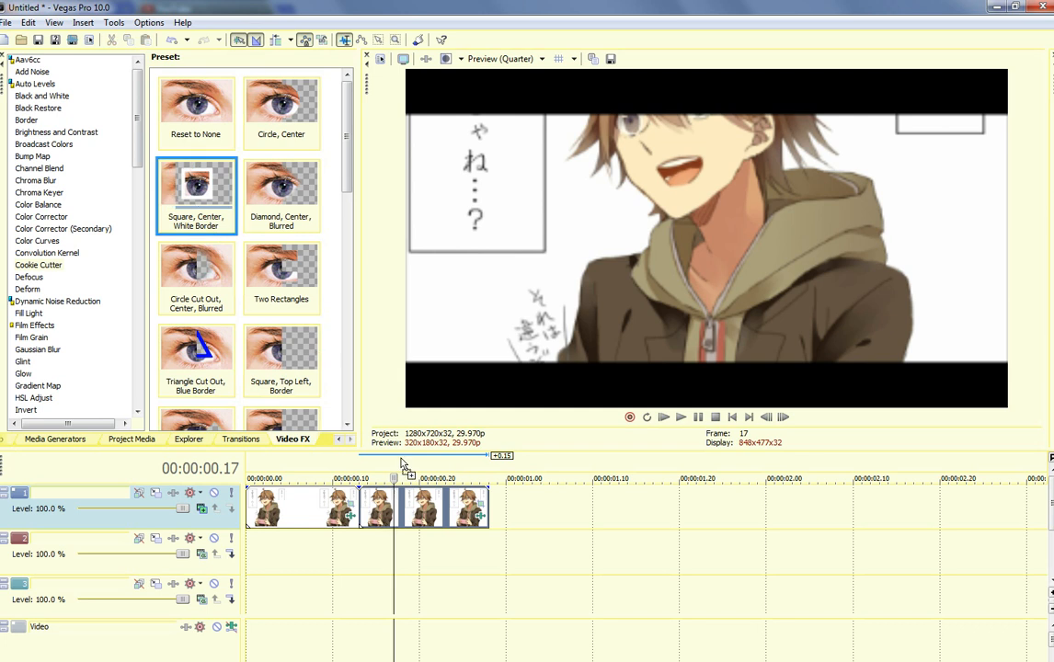
- Apply the Cookie Cutter "Square, Center, White Border" preset to the split clip's second part with border 0, Repeat X 1, Repeat Y 10 and size 0.500
{"action": "left_click_drag", "start_coordinate": [435, 521], "coordinate": [435, 520]}
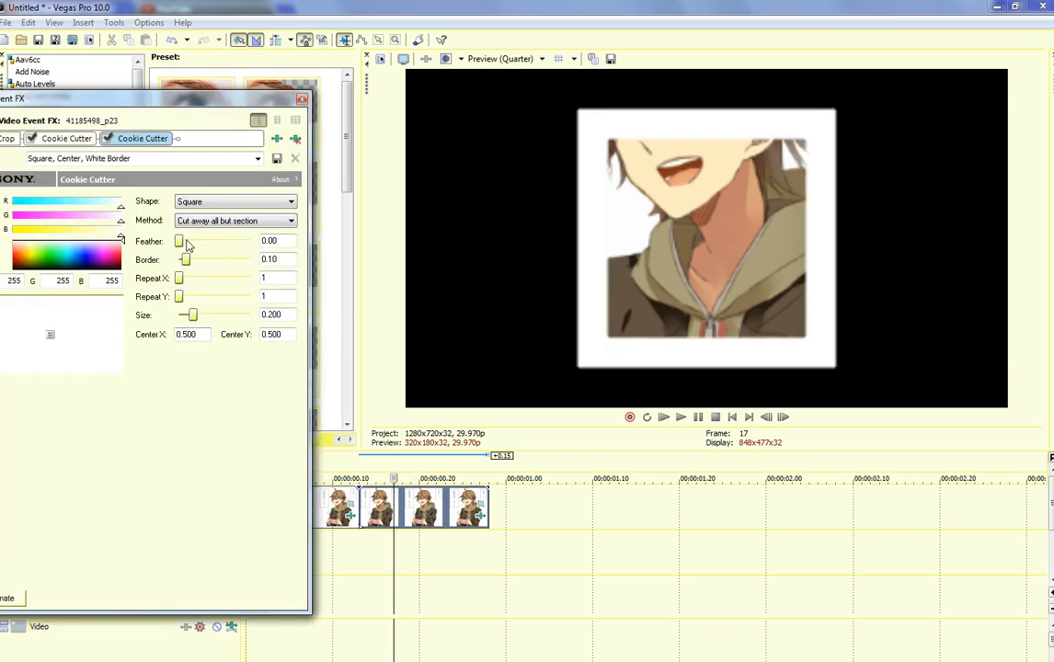
{"action": "left_click_drag", "start_coordinate": [184, 263], "coordinate": [252, 279]}
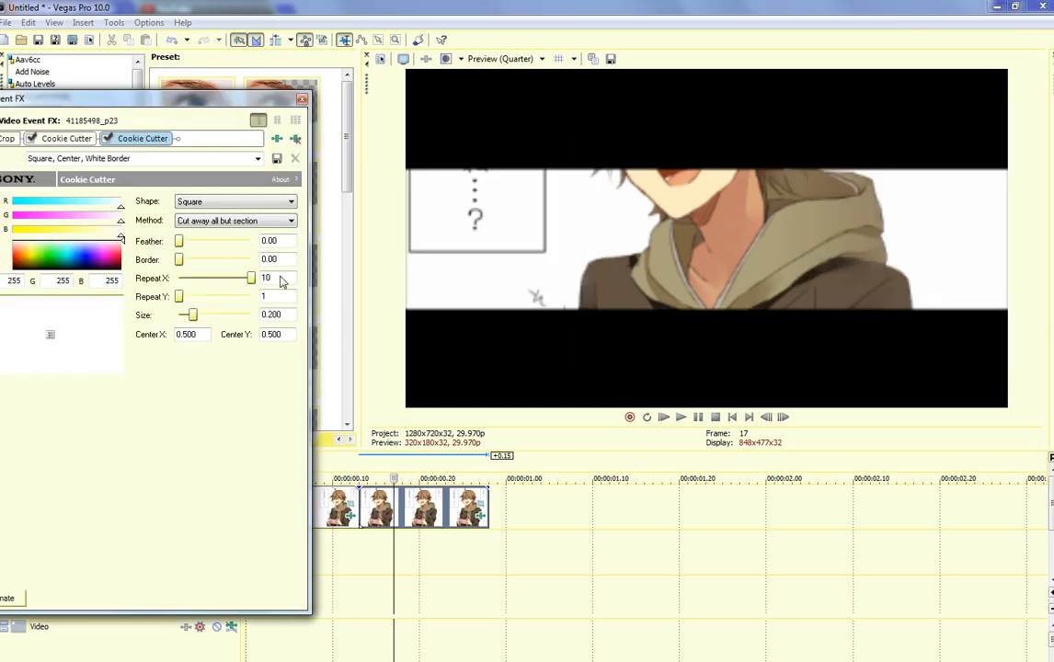
{"action": "left_click_drag", "start_coordinate": [185, 298], "coordinate": [218, 324]}
- Animate the second part's Cookie Cutter size with keyframes of 0.180 at 00:00:00.04 and 0.220 at 00:00:00.06
{"action": "left_click", "coordinate": [4, 599]}
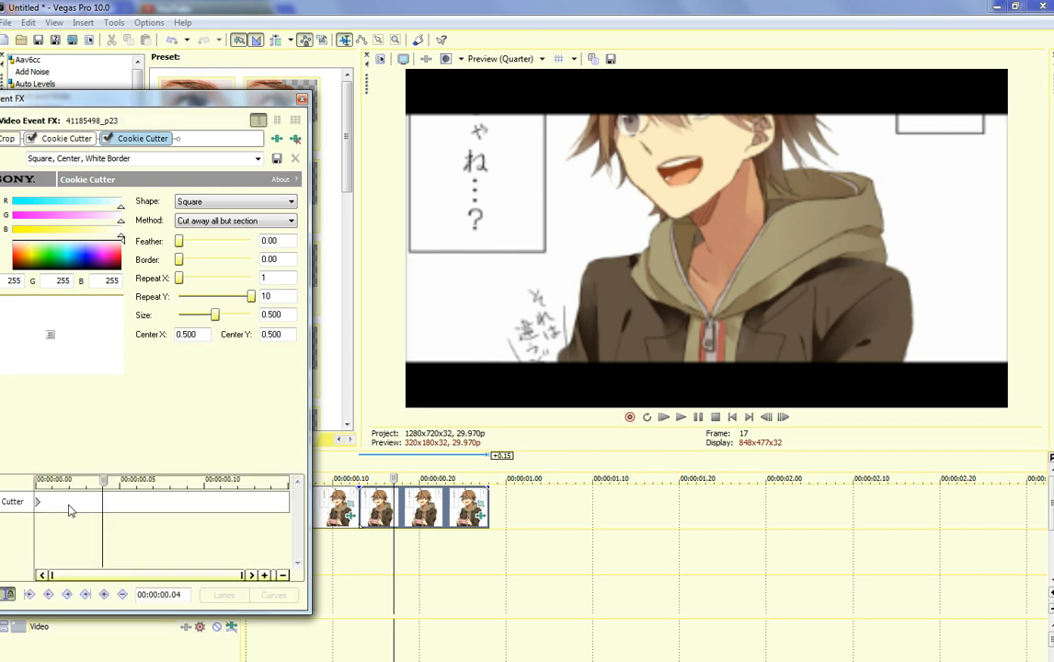
{"action": "left_click_drag", "start_coordinate": [214, 317], "coordinate": [193, 322]}
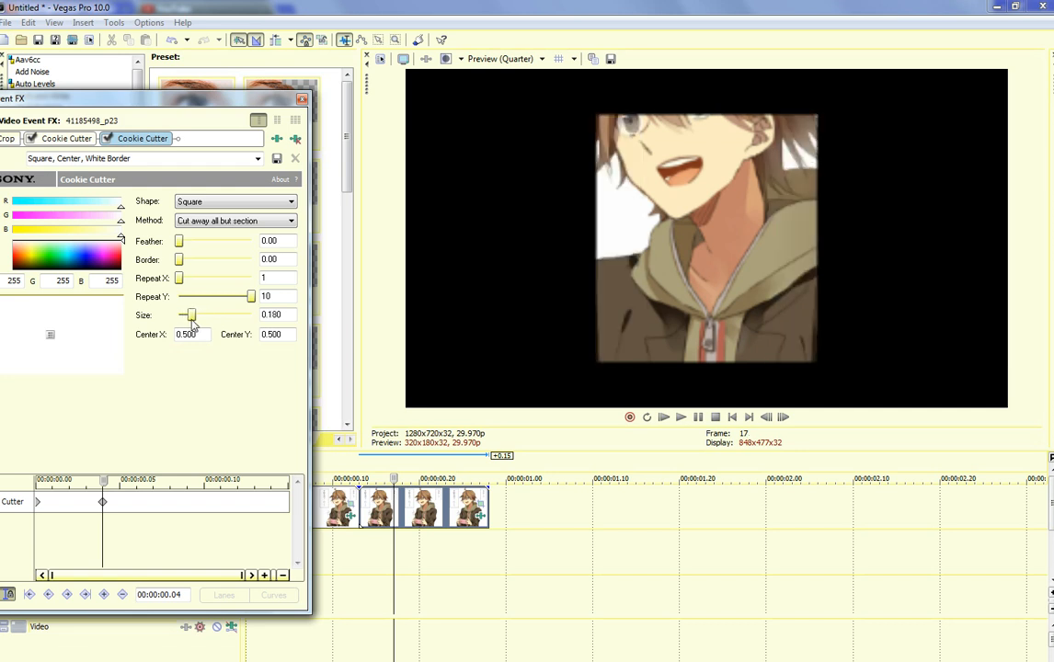
{"action": "left_click", "coordinate": [131, 501]}
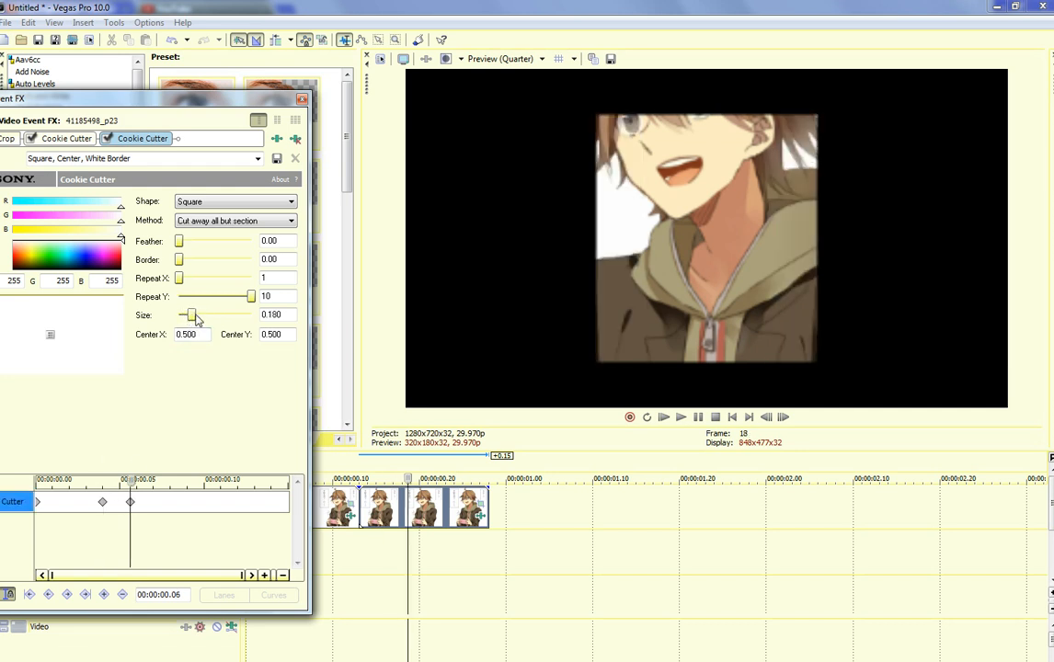
{"action": "left_click_drag", "start_coordinate": [191, 314], "coordinate": [197, 317]}
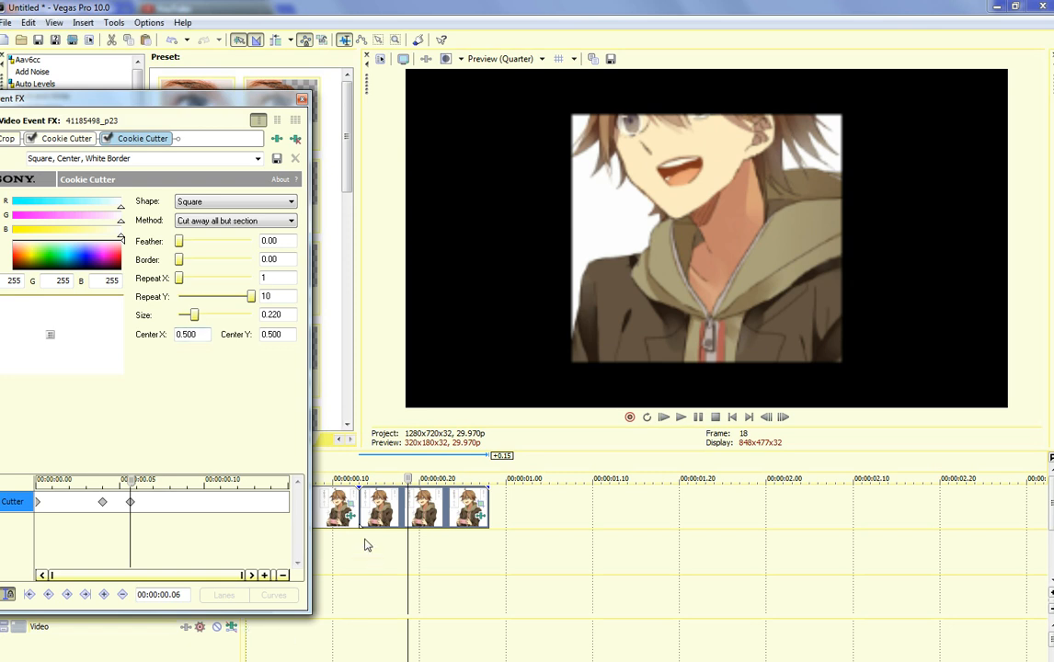
- Move the last Cookie Cutter keyframe to about frame 10, close the effect settings and play both clips from the start
{"action": "left_click", "coordinate": [359, 563]}
{"action": "left_click_drag", "start_coordinate": [130, 502], "coordinate": [203, 504]}
{"action": "left_click", "coordinate": [246, 641]}
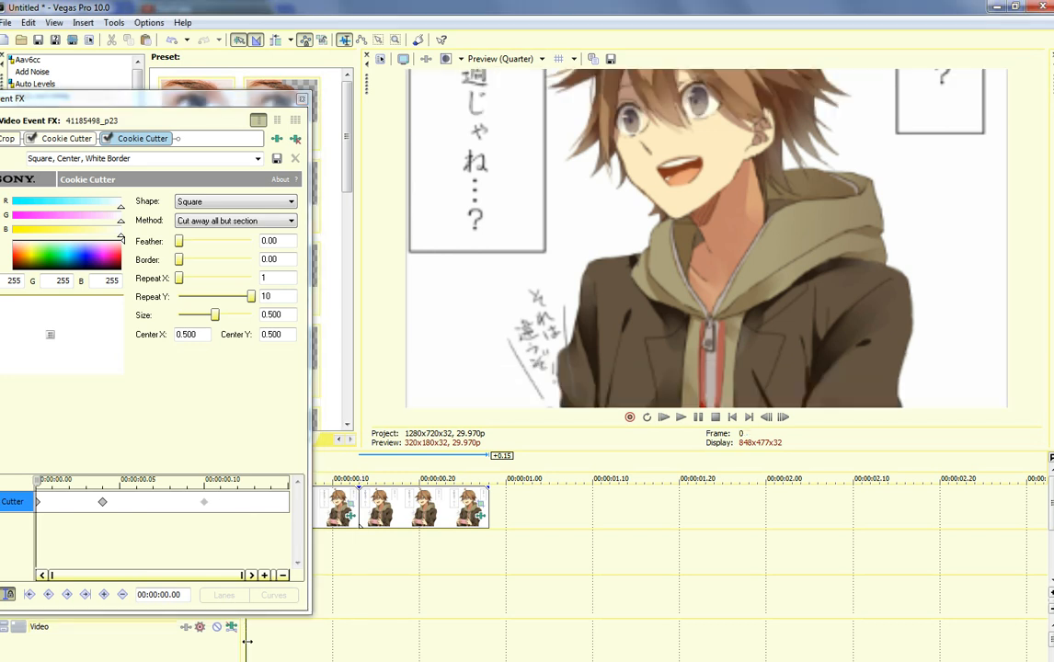
{"action": "key", "text": "space"}
{"action": "left_click", "coordinate": [301, 101]}
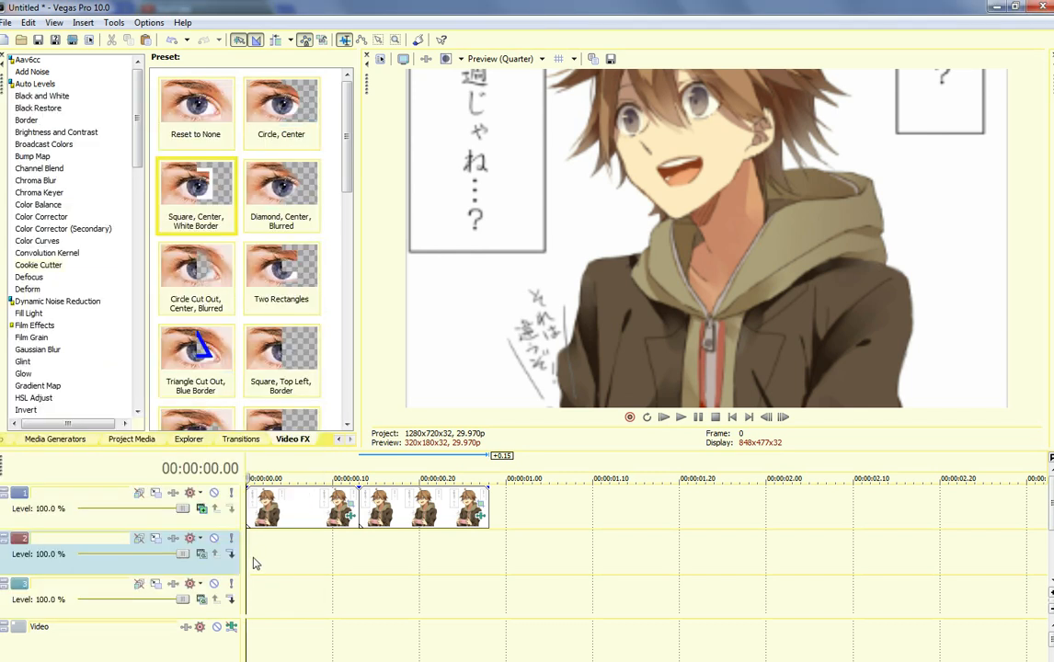
{"action": "key", "text": "space"}
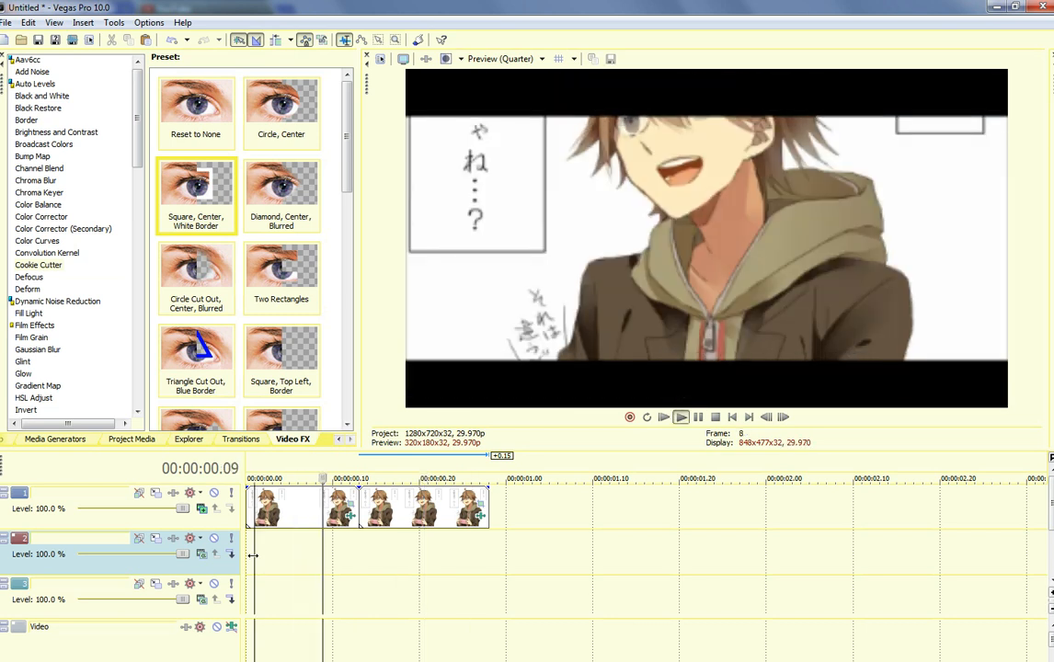
- Move the two half-frame green-outfit clips from track 3 to tracks 1 and 2 near 00:00:01.13, shifting track 1's three-picture clip to about 00:00:08
{"action": "scroll", "coordinate": [644, 551], "scroll_direction": "down", "scroll_amount": 6}
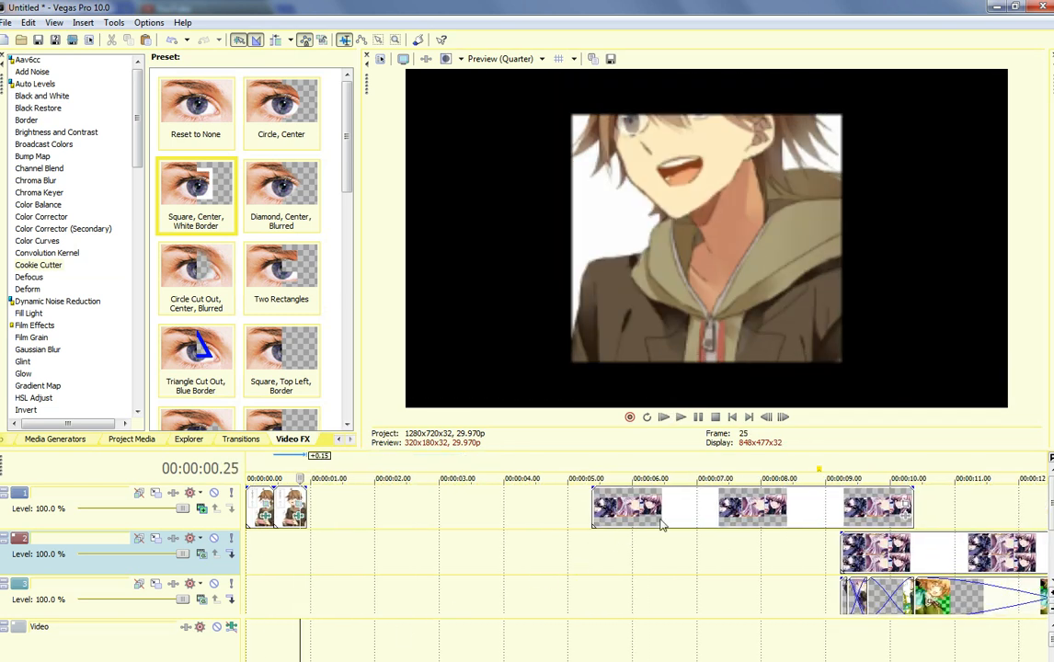
{"action": "left_click_drag", "start_coordinate": [963, 602], "coordinate": [442, 520]}
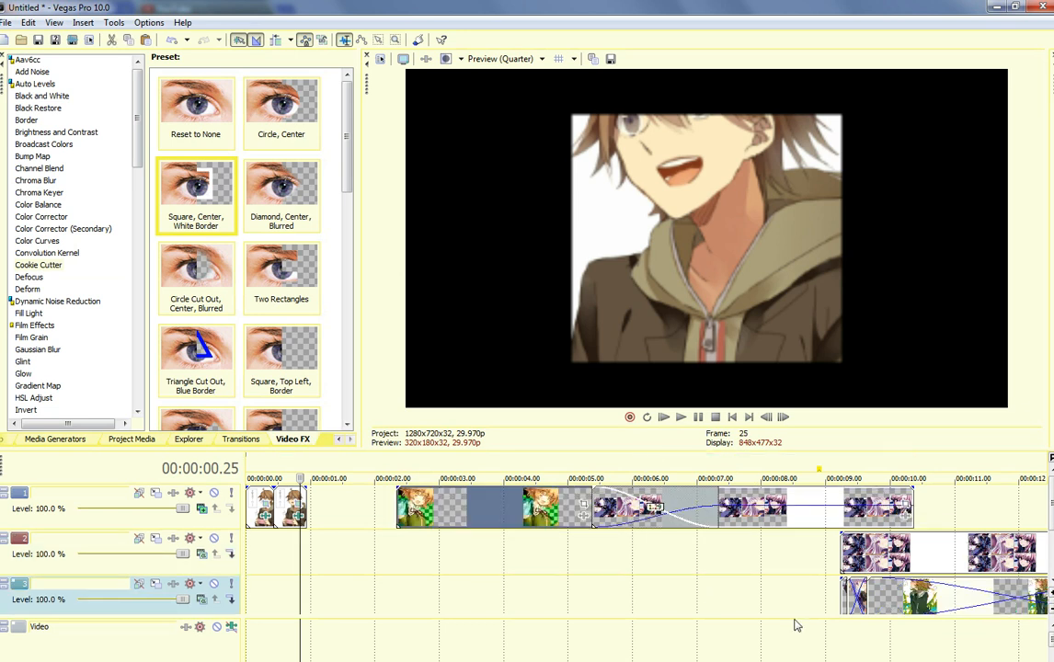
{"action": "left_click_drag", "start_coordinate": [942, 600], "coordinate": [357, 536]}
{"action": "left_click_drag", "start_coordinate": [412, 515], "coordinate": [372, 550]}
{"action": "left_click_drag", "start_coordinate": [691, 519], "coordinate": [871, 520]}
- Open the Image157 clip's Pan/Crop settings and trim both half-frame clips to end at 00:00:01.28
{"action": "left_click", "coordinate": [651, 504]}
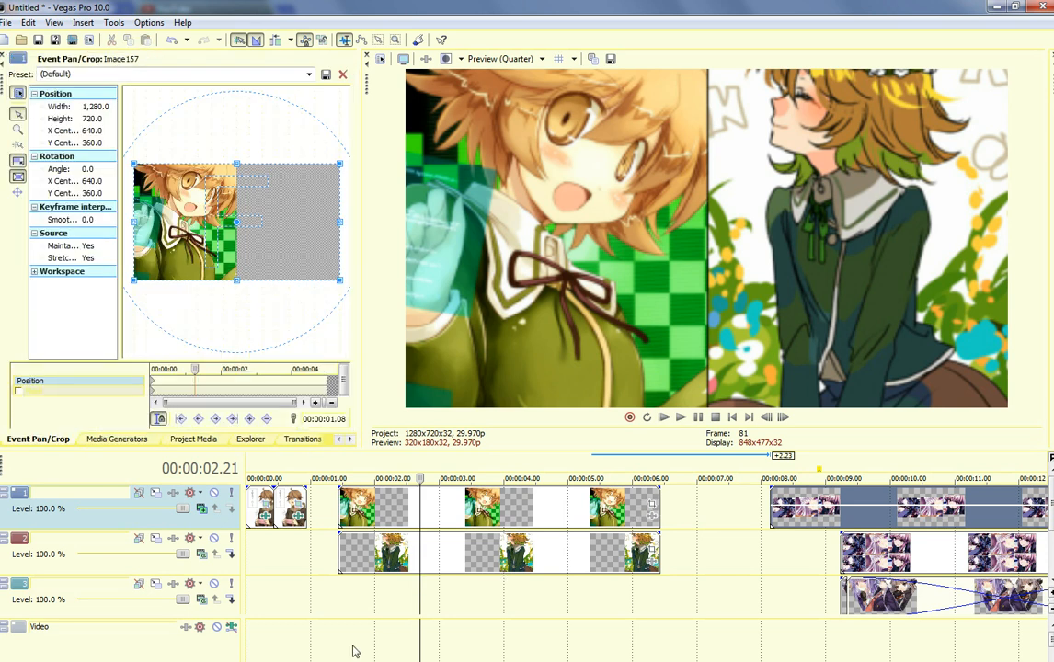
{"action": "left_click", "coordinate": [337, 509]}
{"action": "key", "text": "space"}
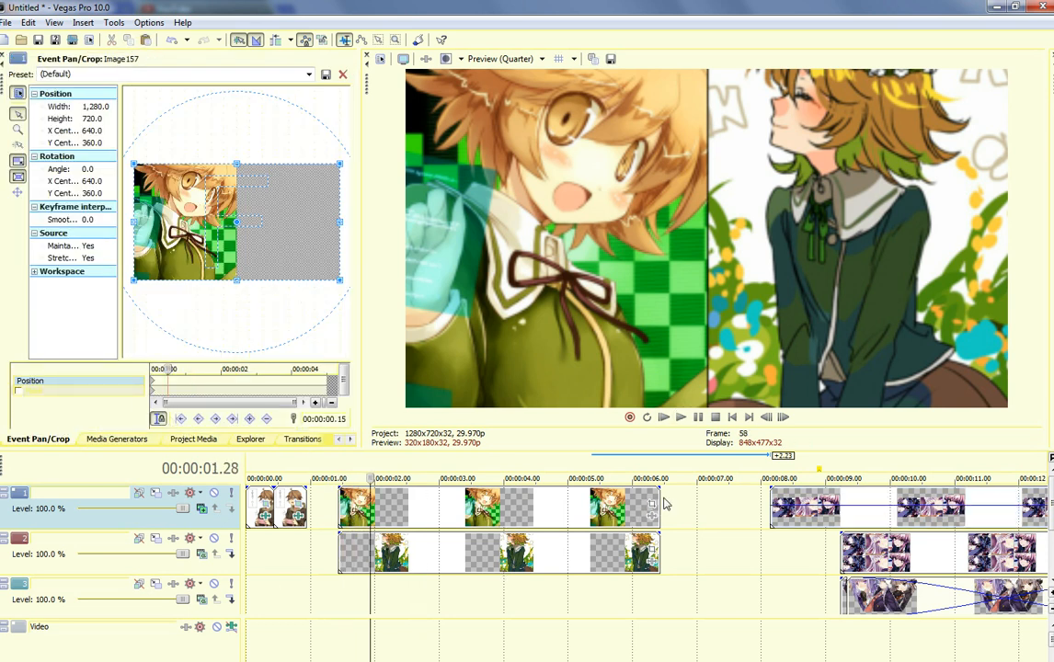
{"action": "left_click_drag", "start_coordinate": [654, 499], "coordinate": [371, 504]}
{"action": "left_click_drag", "start_coordinate": [658, 552], "coordinate": [361, 550]}
- Keyframe the Image157 clip's Pan/Crop frame upward at 00:00:00.03 and slightly back down to Y center 272 at 00:00:00.06, and review both keyframes
{"action": "scroll", "coordinate": [362, 549], "scroll_direction": "up", "scroll_amount": 3}
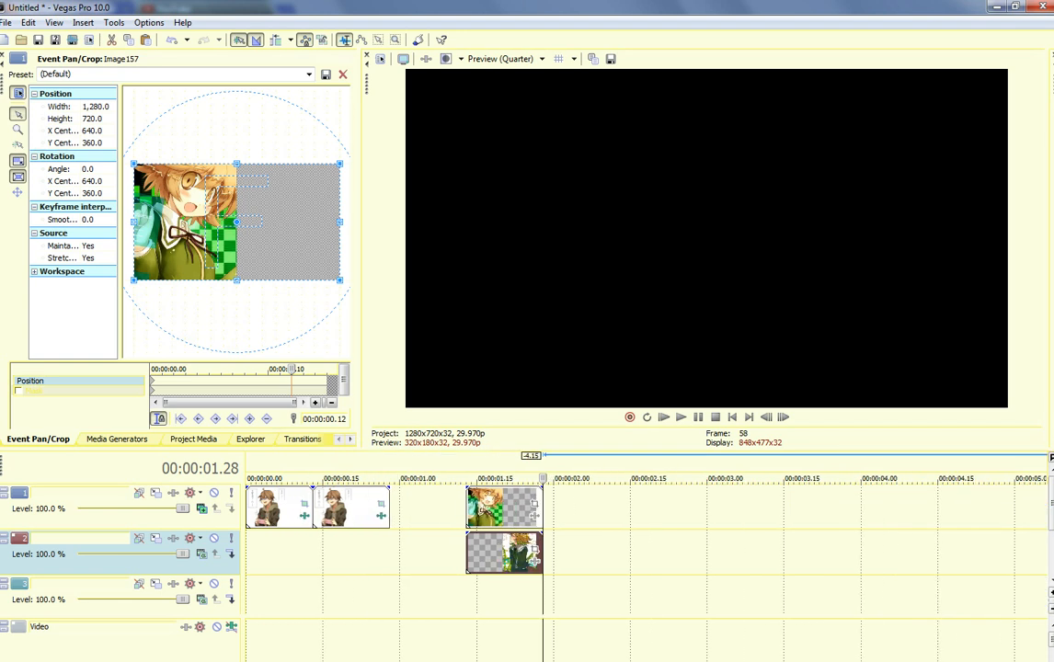
{"action": "left_click", "coordinate": [481, 565]}
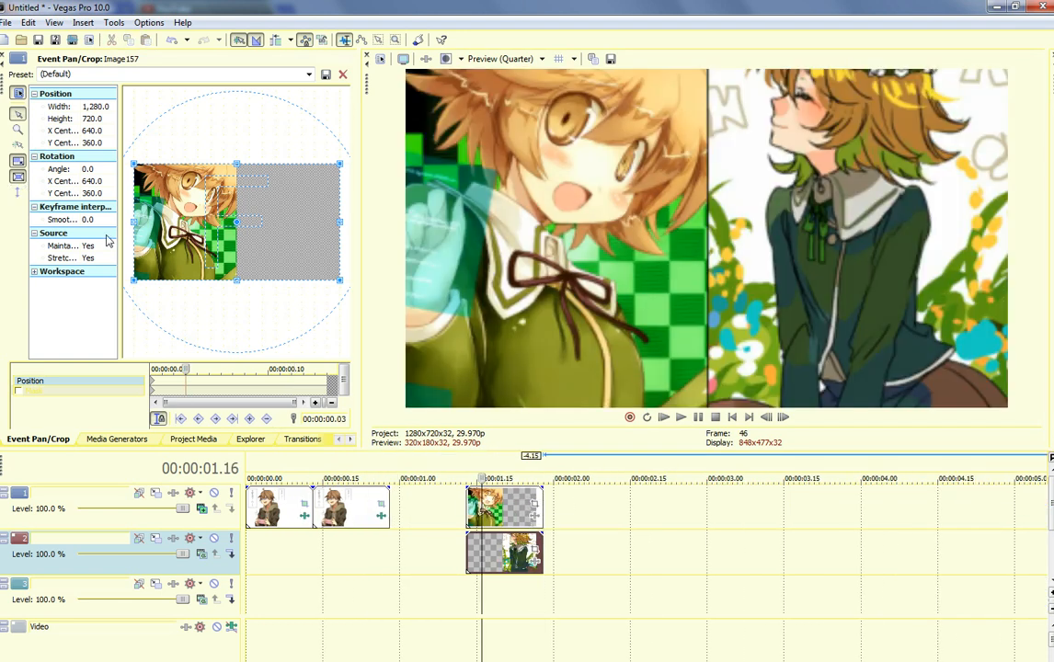
{"action": "left_click_drag", "start_coordinate": [214, 231], "coordinate": [214, 211]}
{"action": "left_click_drag", "start_coordinate": [186, 367], "coordinate": [221, 371]}
{"action": "left_click_drag", "start_coordinate": [206, 228], "coordinate": [208, 234]}
{"action": "left_click", "coordinate": [537, 552]}
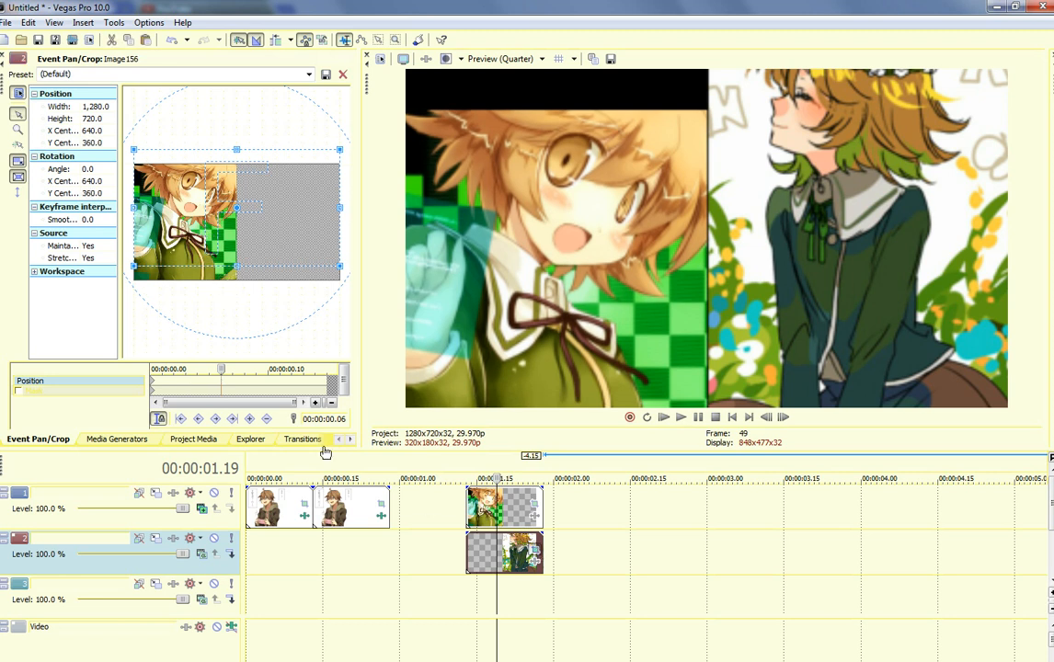
{"action": "left_click", "coordinate": [536, 506]}
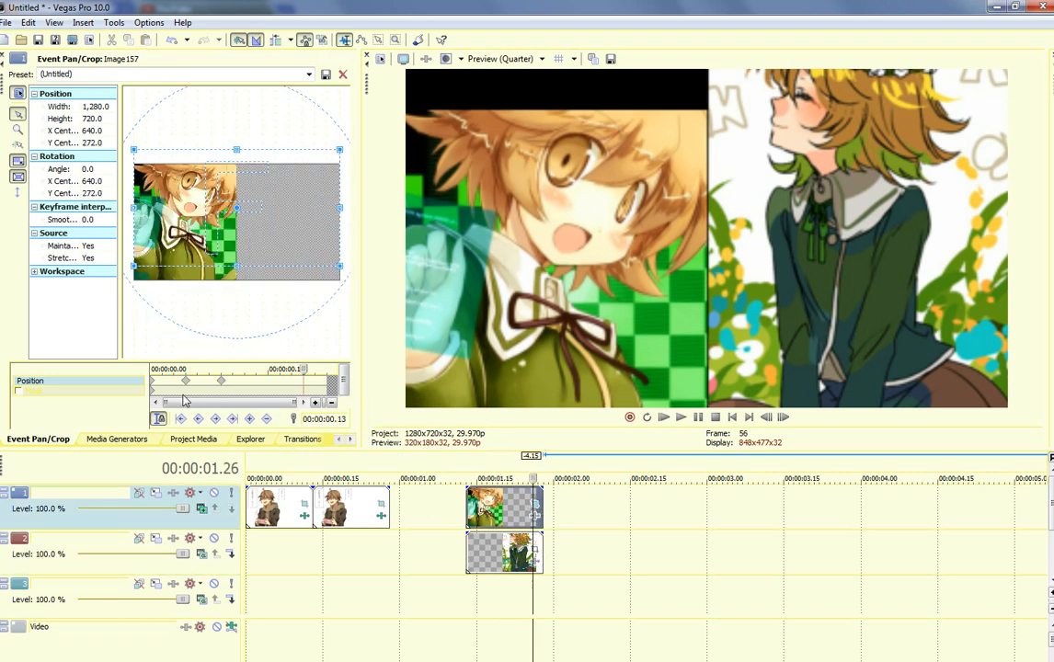
{"action": "left_click", "coordinate": [187, 380]}
{"action": "left_click", "coordinate": [222, 381]}
- Keyframe the Image156 clip's Pan/Crop frame downward at 00:00:00.03 and slightly back up to Y center 456.8 at 00:00:00.06
{"action": "left_click", "coordinate": [534, 550]}
{"action": "mouse_move", "coordinate": [191, 369]}
{"action": "left_mouse_down"}
{"action": "mouse_move", "coordinate": [163, 368]}
{"action": "mouse_move", "coordinate": [186, 369]}
{"action": "left_mouse_up"}
{"action": "left_click_drag", "start_coordinate": [245, 255], "coordinate": [245, 276]}
{"action": "left_click_drag", "start_coordinate": [246, 281], "coordinate": [233, 243]}
{"action": "left_click_drag", "start_coordinate": [186, 369], "coordinate": [220, 369]}
{"action": "left_click_drag", "start_coordinate": [246, 276], "coordinate": [245, 272]}
- Play the opposing motion and extend the Image156 clip to about 00:00:02.11 and the Image157 clip to about 00:00:02.07
{"action": "left_click", "coordinate": [473, 614]}
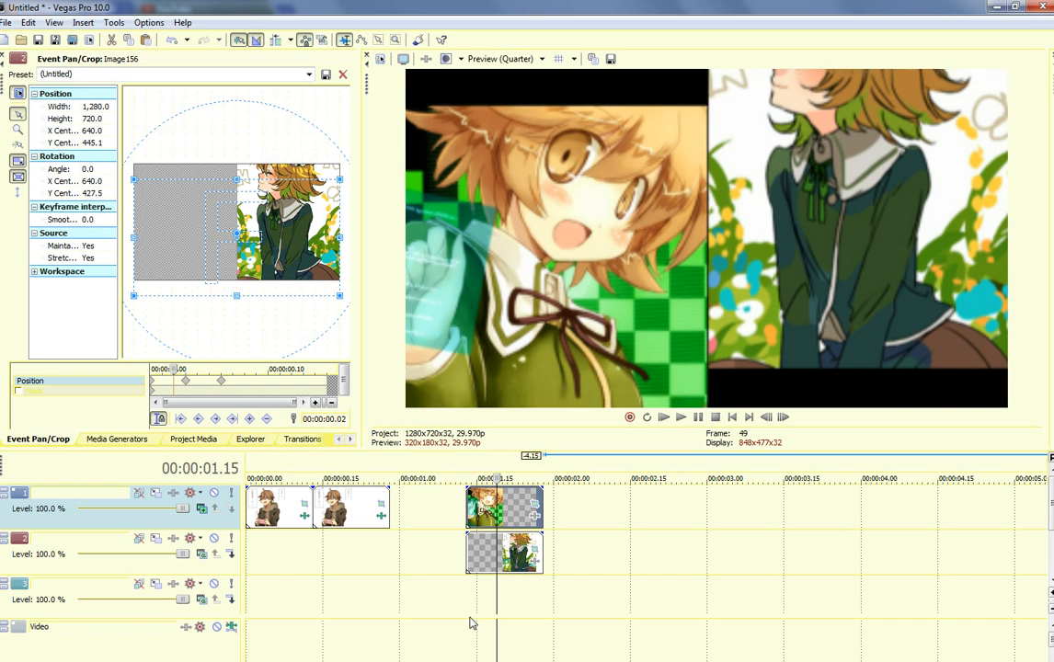
{"action": "left_click", "coordinate": [466, 624]}
{"action": "key", "text": "space"}
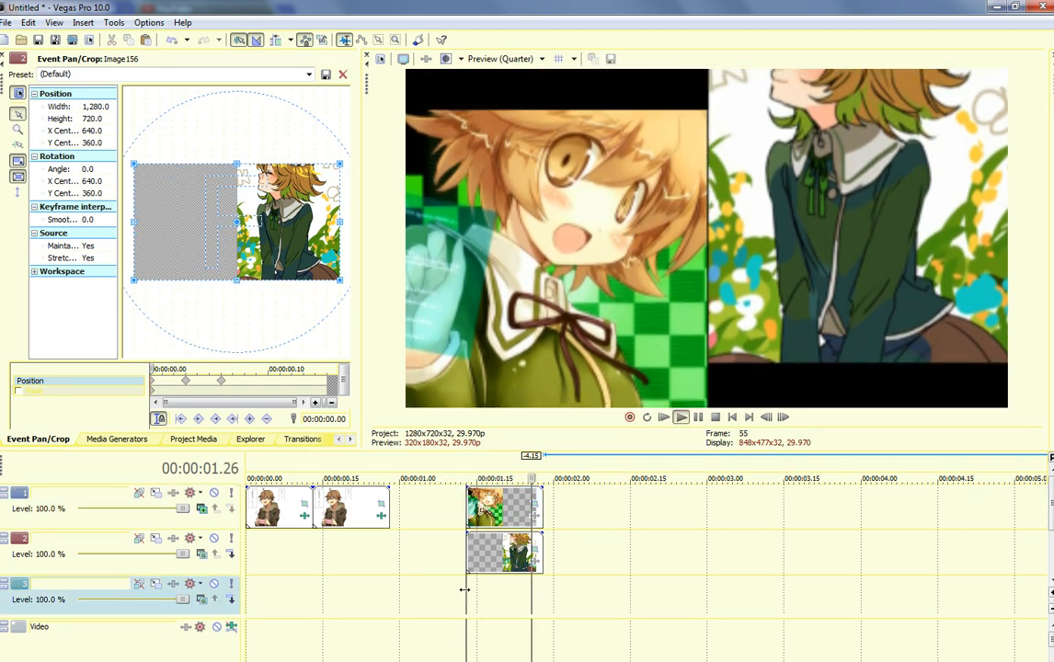
{"action": "key", "text": "space"}
{"action": "left_click_drag", "start_coordinate": [541, 542], "coordinate": [609, 547]}
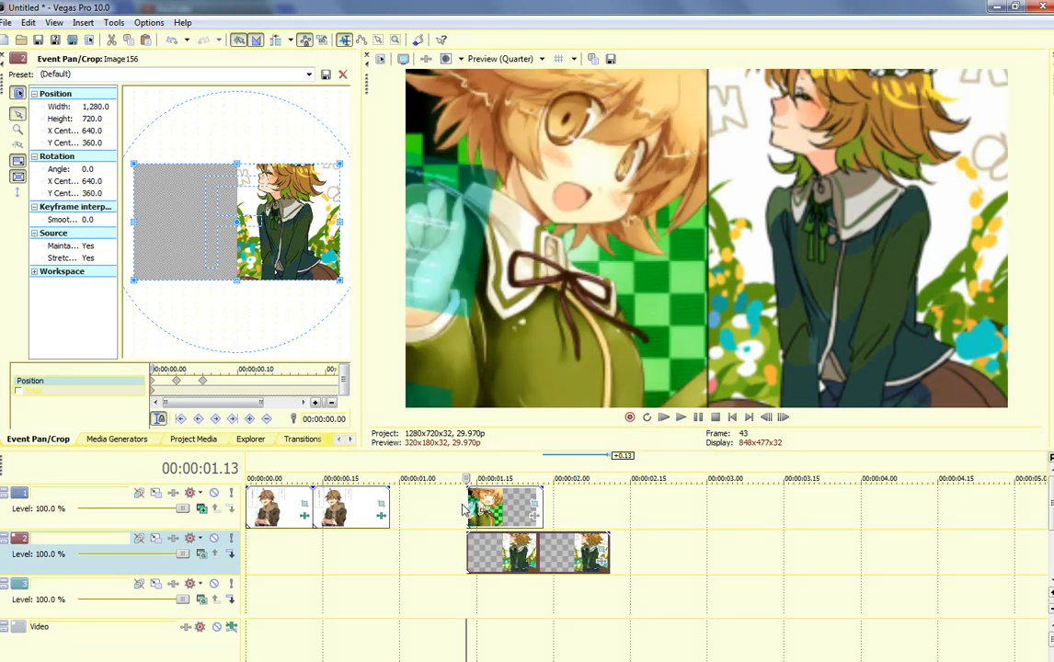
{"action": "left_click_drag", "start_coordinate": [543, 503], "coordinate": [593, 502]}
- Try starting the track 2 clip five frames after the track 1 clip and play the staggered motion repeatedly
{"action": "left_click", "coordinate": [498, 559]}
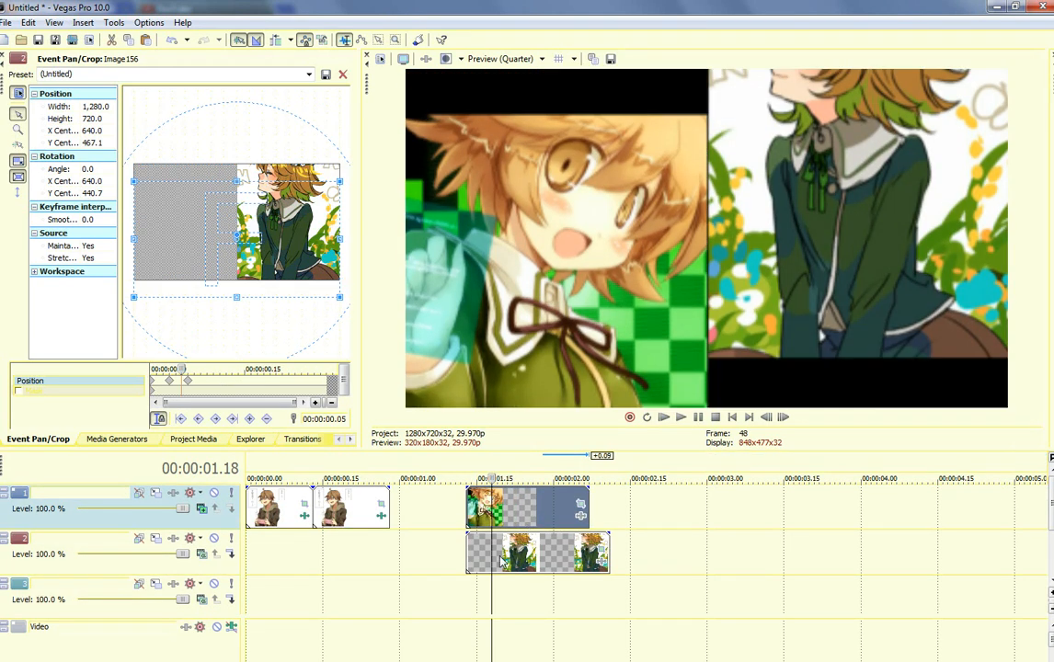
{"action": "left_click_drag", "start_coordinate": [520, 565], "coordinate": [546, 566]}
{"action": "left_click", "coordinate": [468, 562]}
{"action": "key", "text": "space"}
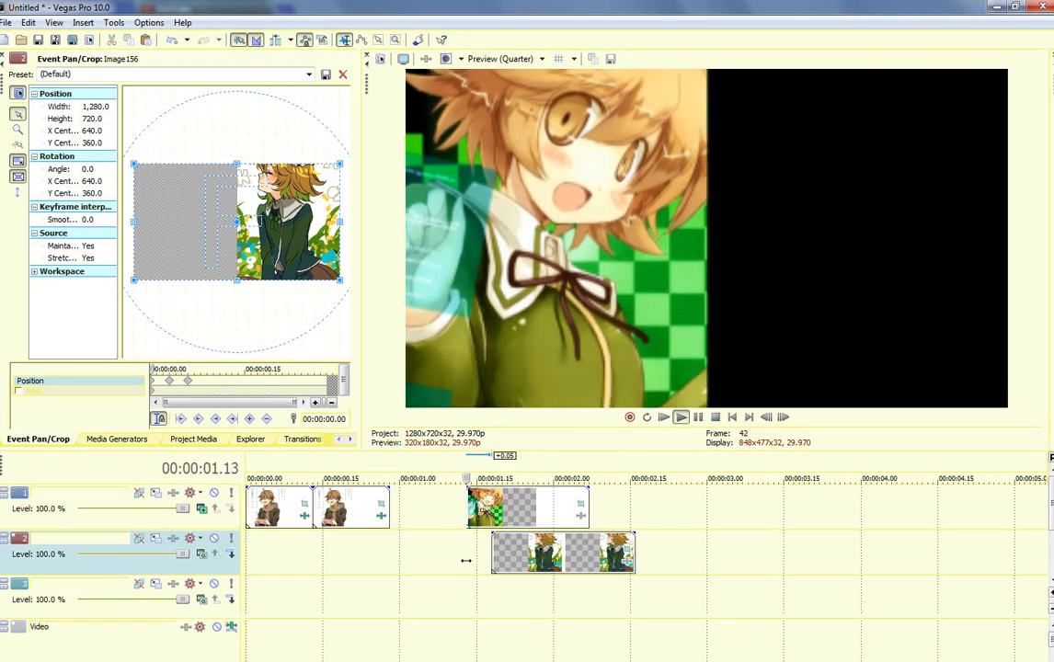
{"action": "key", "text": "space"}
{"action": "key", "text": "space"}
{"action": "key", "text": "space"}
{"action": "key", "text": "space"}
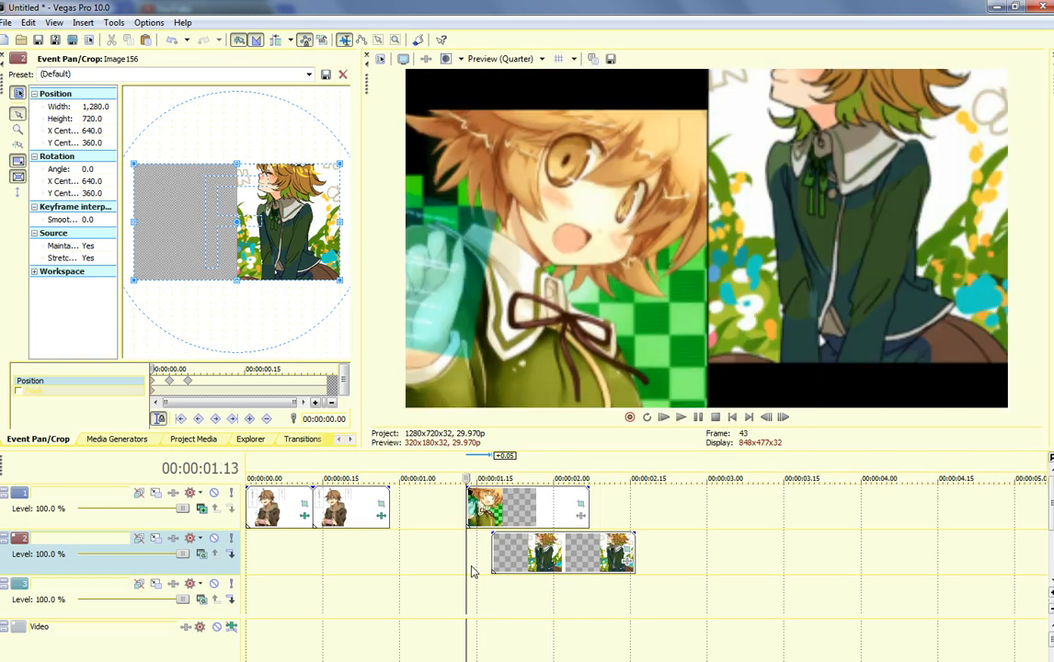
{"action": "key", "text": "space"}
- Move the track 2 clip back to the start of the track 1 clip and play the pair
{"action": "left_click_drag", "start_coordinate": [526, 563], "coordinate": [501, 563]}
{"action": "key", "text": "space"}
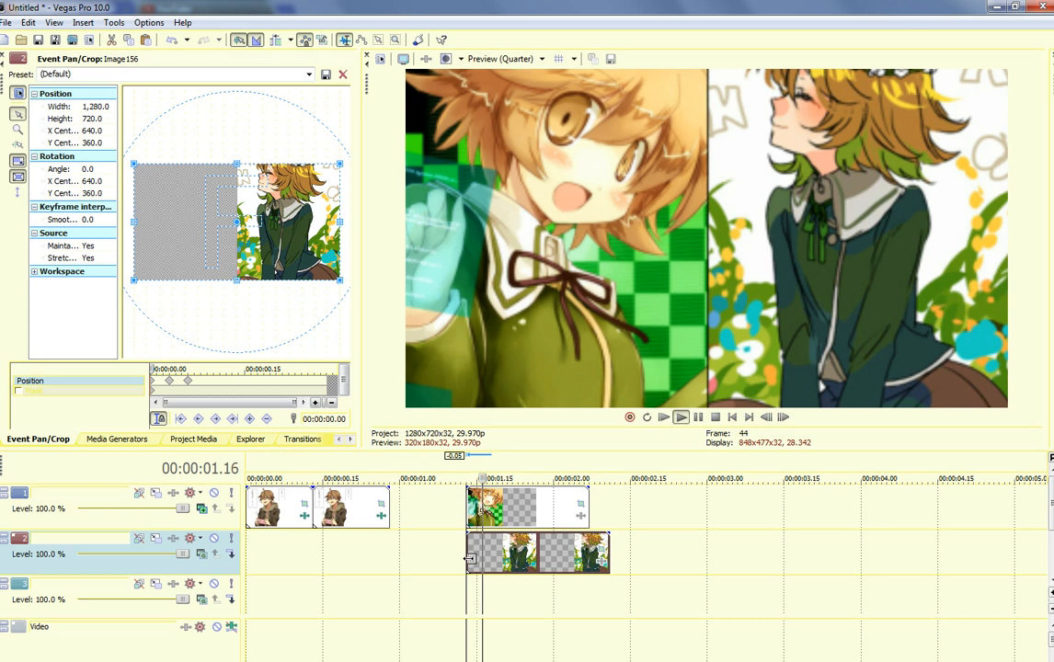
{"action": "key", "text": "Return"}
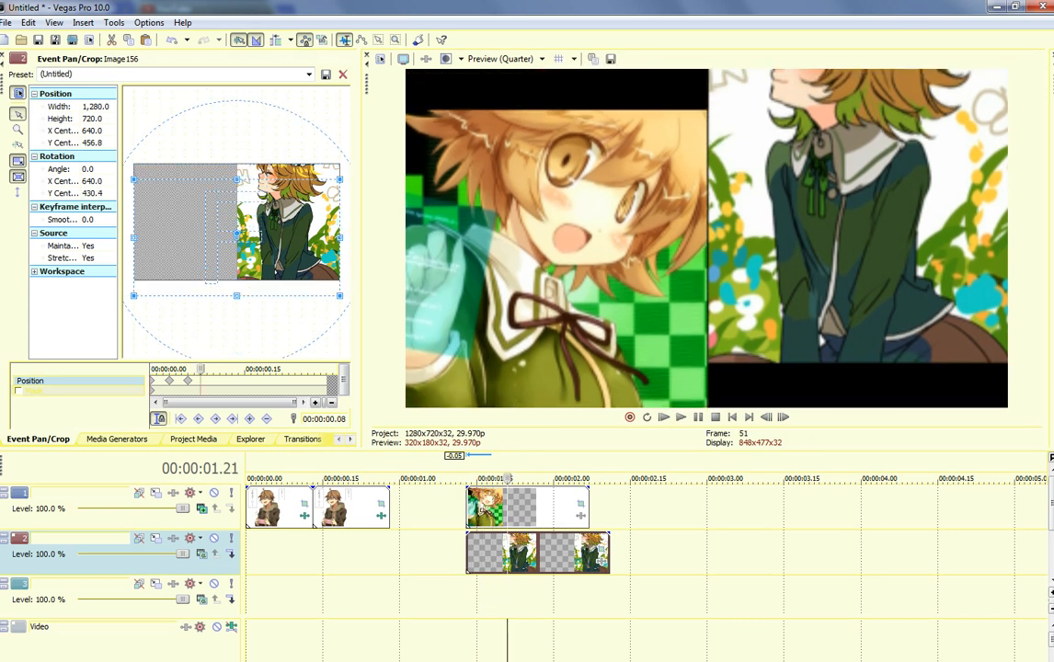
- Move the three-picture clip on track 1 to start at about 00:00:04 and preview its frames
{"action": "key", "text": "Down"}
{"action": "key", "text": "Down"}
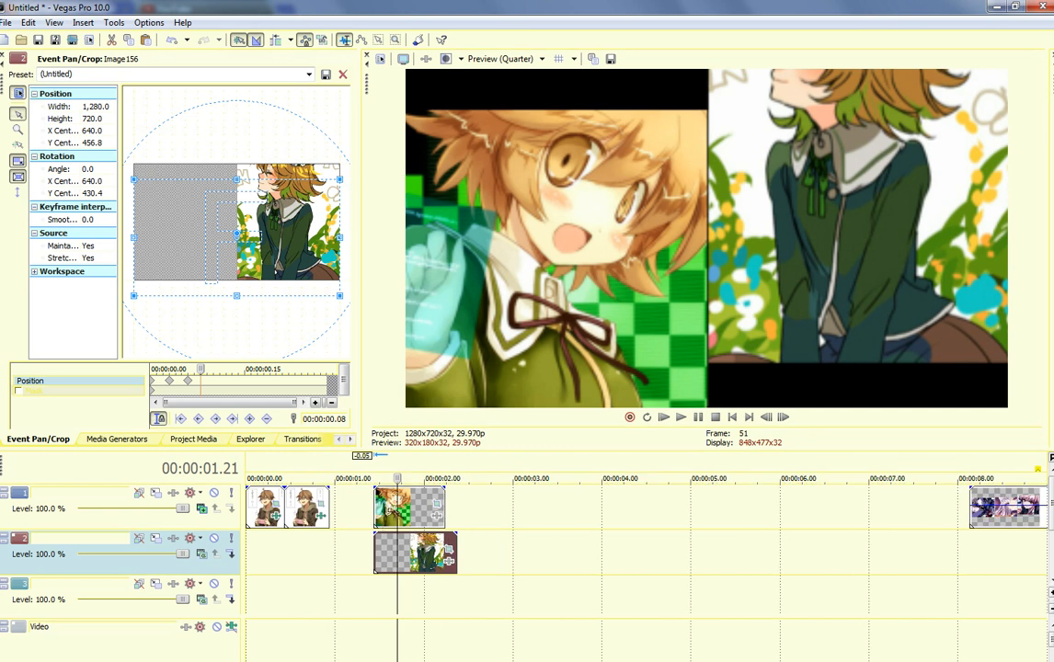
{"action": "key", "text": "Down"}
{"action": "key", "text": "Down"}
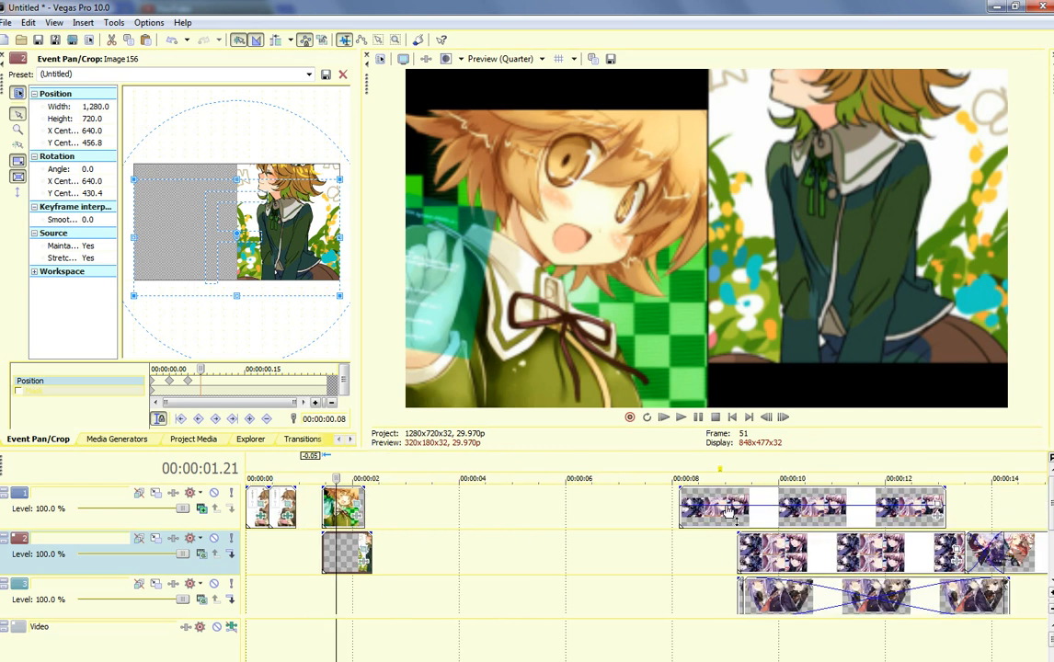
{"action": "left_click_drag", "start_coordinate": [703, 523], "coordinate": [496, 522]}
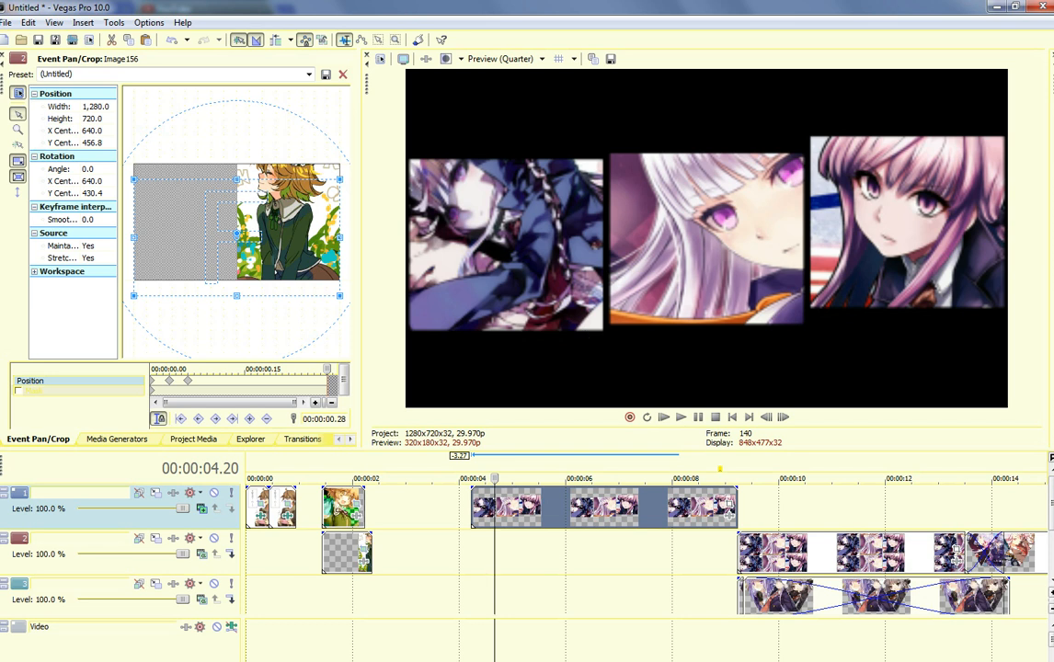
{"action": "scroll", "coordinate": [631, 611], "scroll_direction": "down", "scroll_amount": 2}
{"action": "left_click_drag", "start_coordinate": [681, 571], "coordinate": [661, 561]}
{"action": "left_click", "coordinate": [648, 556]}
{"action": "left_click", "coordinate": [558, 520]}
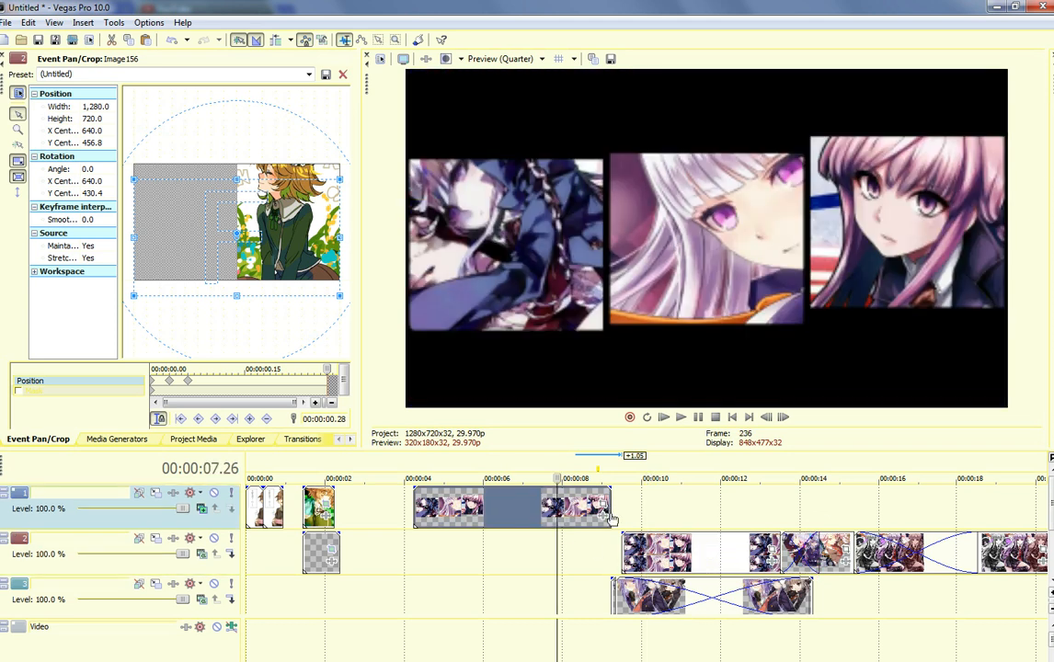
- Separate the overlapping clips, placing the second triangle-layout clip on track 2 at about 00:00:14 and the following clips from about 00:00:20
{"action": "left_click", "coordinate": [674, 552]}
{"action": "left_click_drag", "start_coordinate": [698, 558], "coordinate": [896, 509]}
{"action": "left_click_drag", "start_coordinate": [690, 603], "coordinate": [855, 603]}
{"action": "left_click_drag", "start_coordinate": [909, 556], "coordinate": [1040, 555]}
{"action": "left_click_drag", "start_coordinate": [756, 555], "coordinate": [1017, 552]}
{"action": "left_click_drag", "start_coordinate": [761, 509], "coordinate": [973, 521]}
{"action": "left_click_drag", "start_coordinate": [731, 598], "coordinate": [772, 569]}
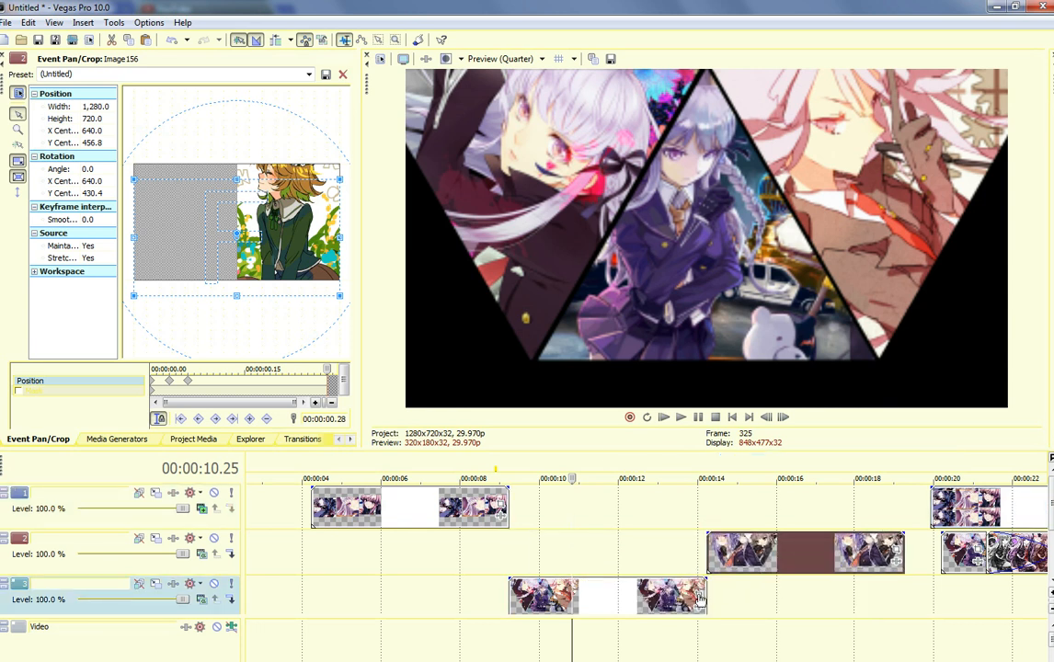
- Open the Pan/Crop settings of the Image189 triangle clip on track 3 and preview the other triangle clip on track 2
{"action": "left_click", "coordinate": [700, 596]}
{"action": "left_click", "coordinate": [192, 388]}
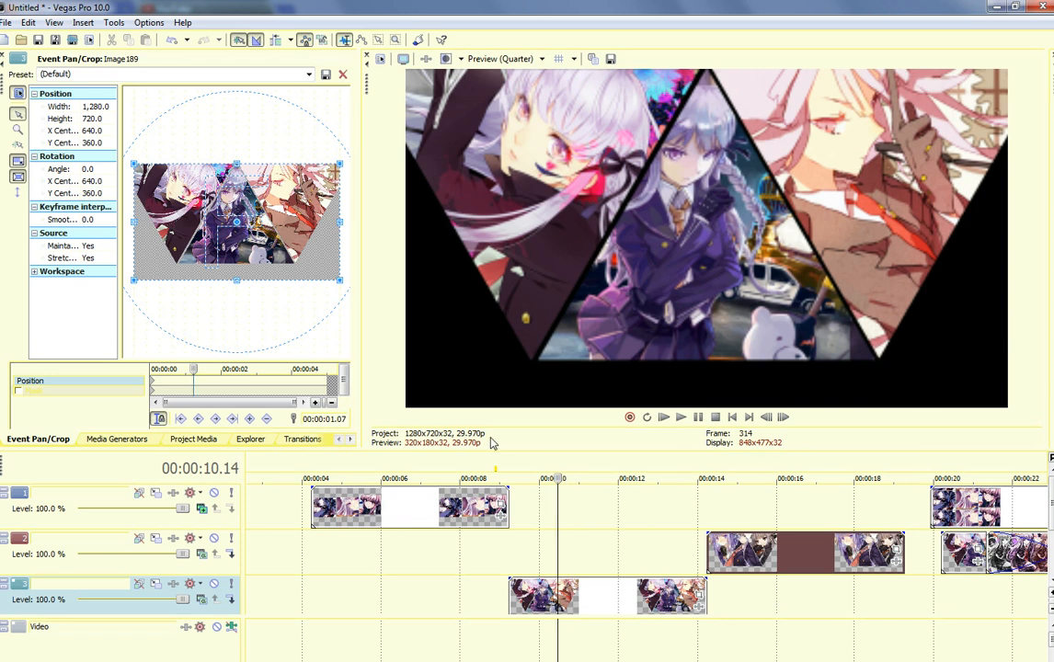
{"action": "left_click", "coordinate": [746, 553]}
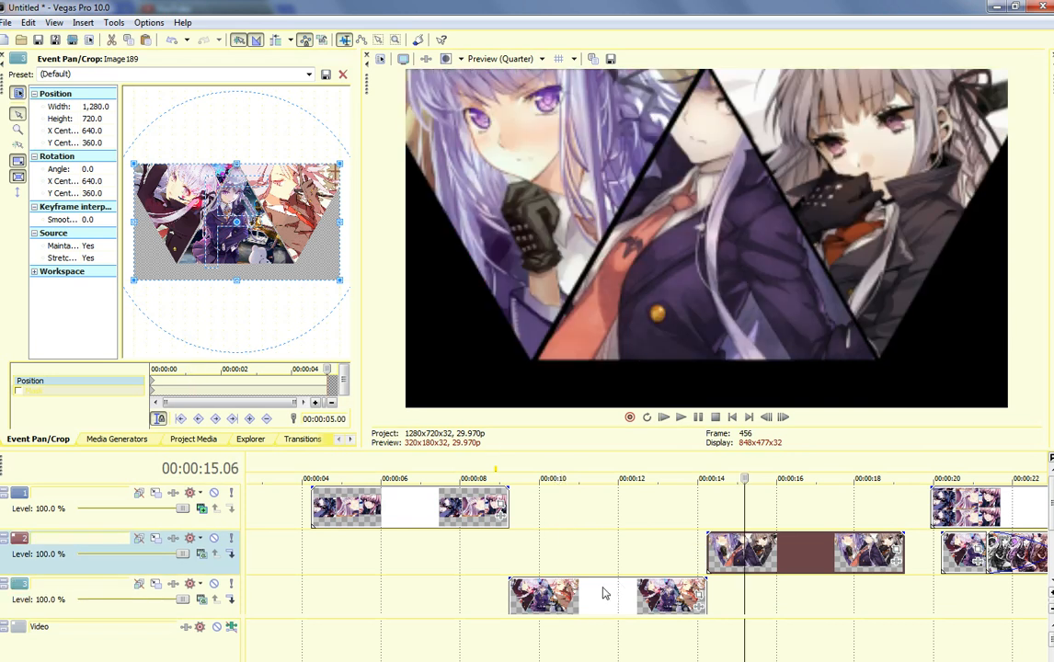
{"action": "left_click", "coordinate": [584, 555]}
{"action": "left_click", "coordinate": [806, 552]}
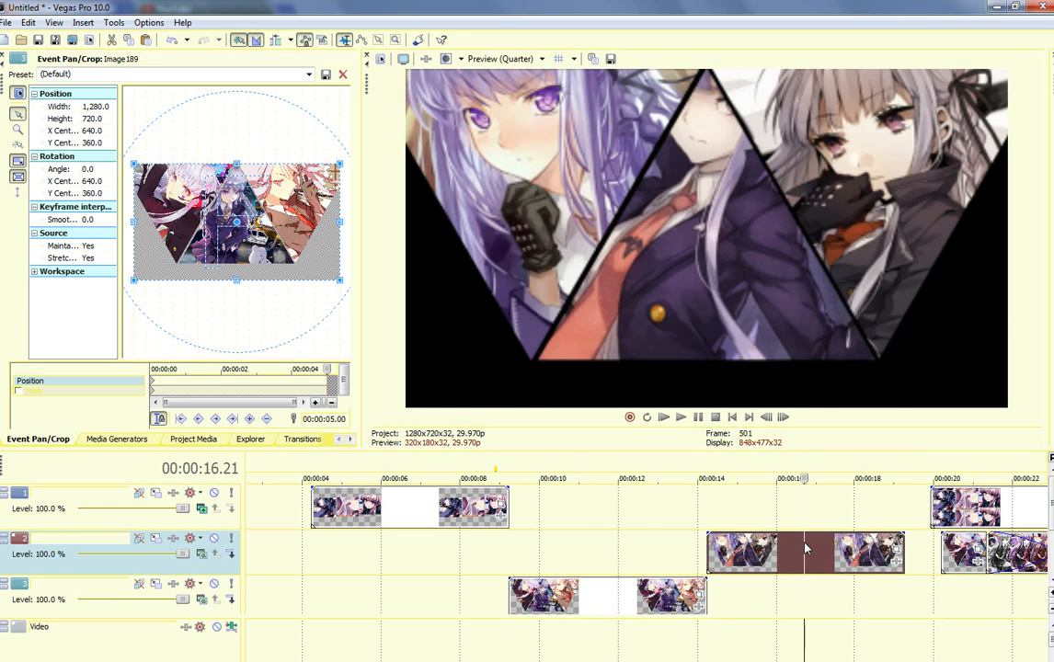
- Keyframe the Image189 clip's Pan/Crop position with a Y center of 52.0 at 00:00:00.07 and -5.2 at 00:00:00.17
{"action": "left_click", "coordinate": [629, 555]}
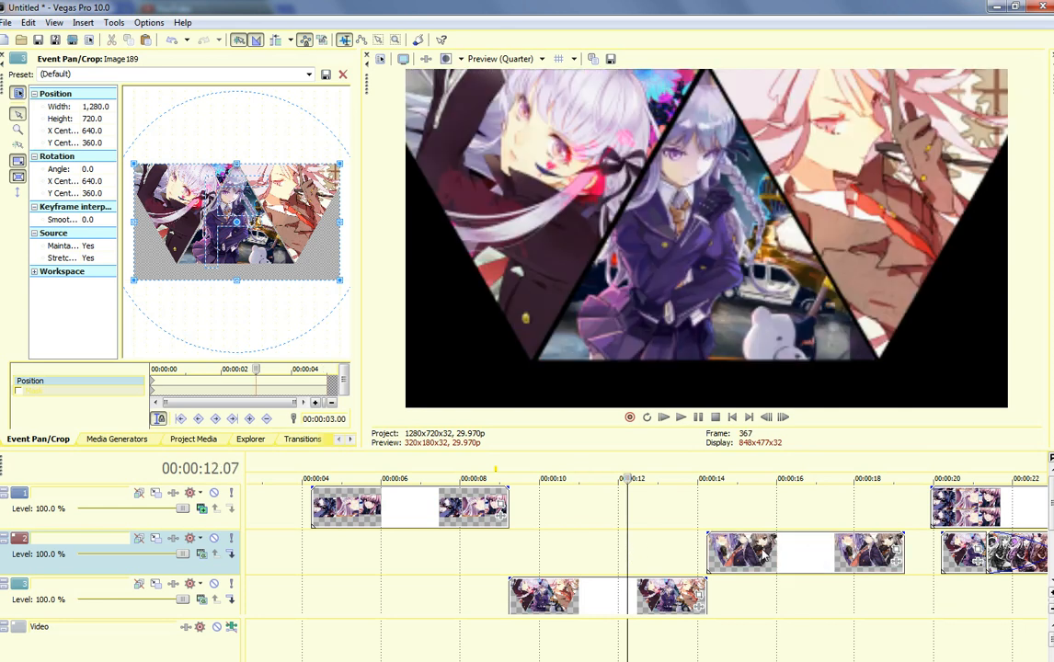
{"action": "left_click", "coordinate": [763, 551]}
{"action": "left_click", "coordinate": [536, 560]}
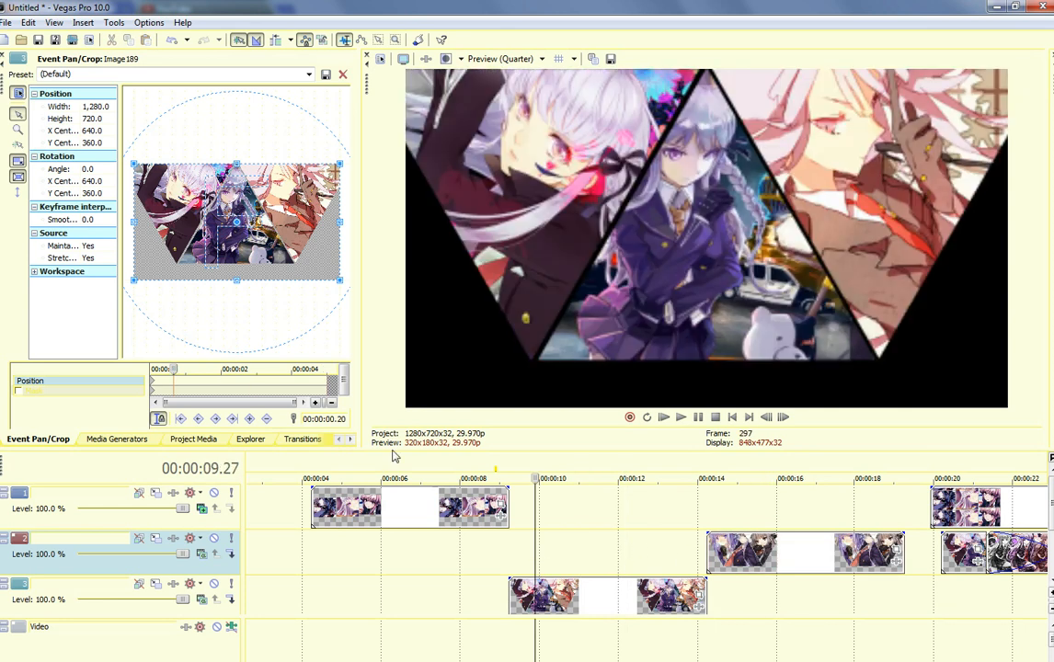
{"action": "left_click_drag", "start_coordinate": [156, 370], "coordinate": [158, 370]}
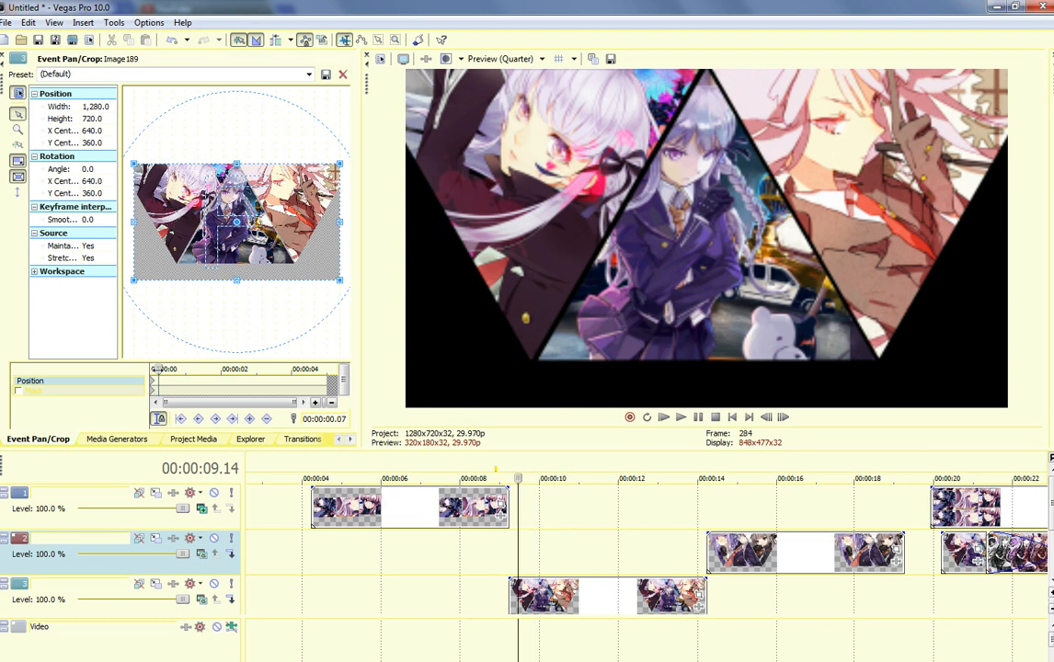
{"action": "left_click_drag", "start_coordinate": [237, 241], "coordinate": [237, 191]}
{"action": "left_click_drag", "start_coordinate": [163, 370], "coordinate": [167, 370]}
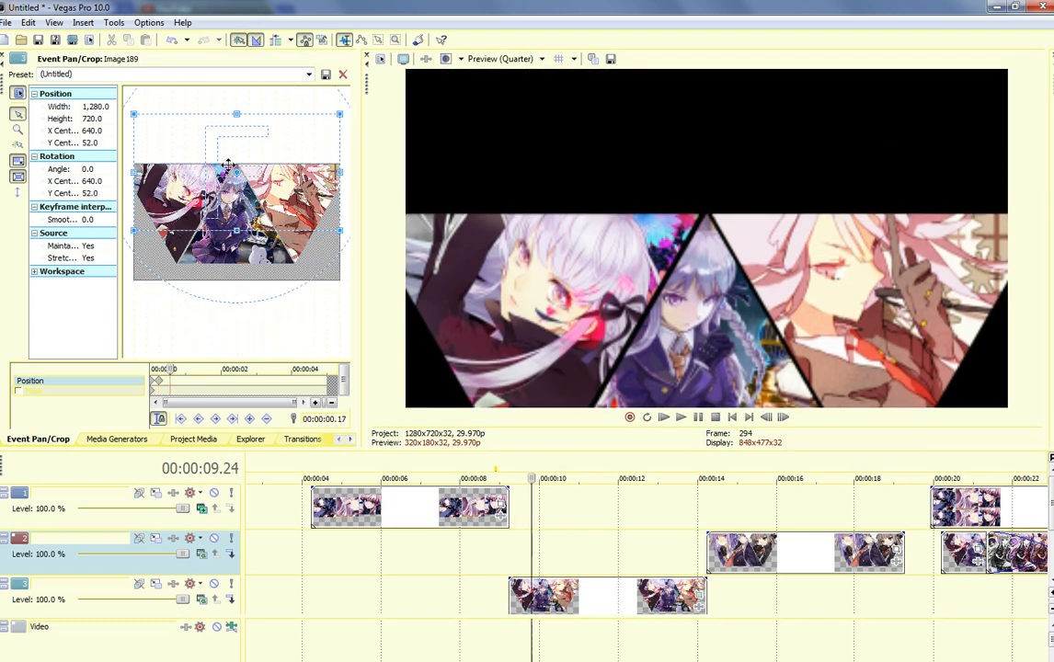
{"action": "left_click_drag", "start_coordinate": [234, 181], "coordinate": [243, 198]}
- Move the Image190 triangle clip on track 2 to start together with the Image189 clip and open its Pan/Crop settings
{"action": "left_click_drag", "start_coordinate": [891, 563], "coordinate": [691, 563]}
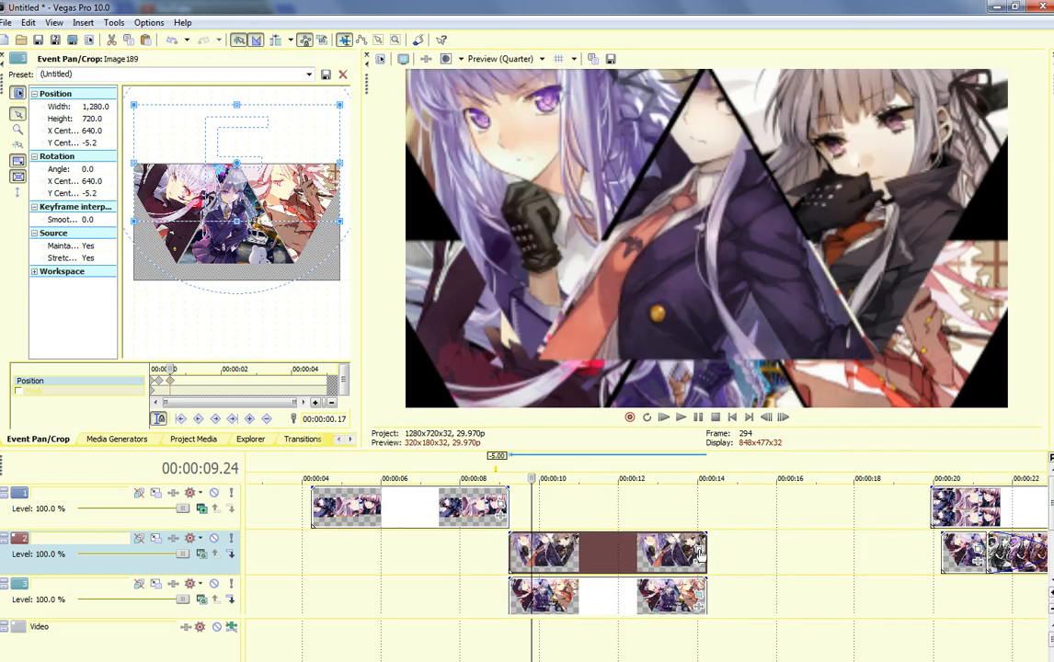
{"action": "left_click", "coordinate": [699, 550]}
{"action": "left_click", "coordinate": [155, 375]}
{"action": "right_click", "coordinate": [259, 229]}
{"action": "left_click", "coordinate": [284, 265]}
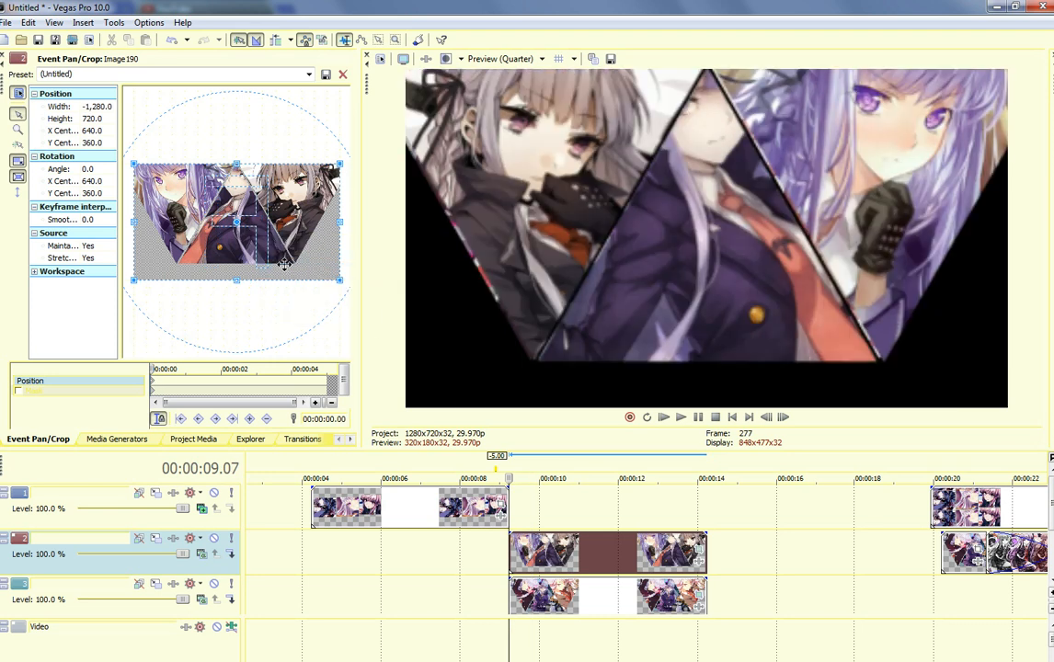
{"action": "right_click", "coordinate": [286, 268]}
{"action": "left_click", "coordinate": [325, 304]}
- Flip the Image190 picture vertically in its Pan/Crop settings
{"action": "right_click", "coordinate": [278, 246]}
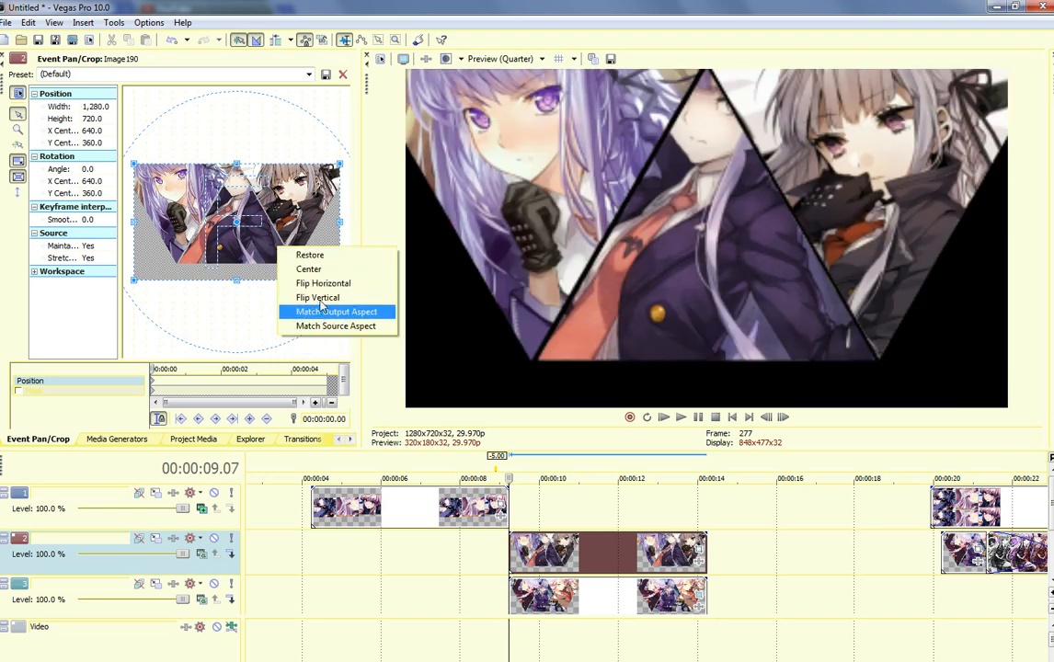
{"action": "left_click", "coordinate": [319, 297]}
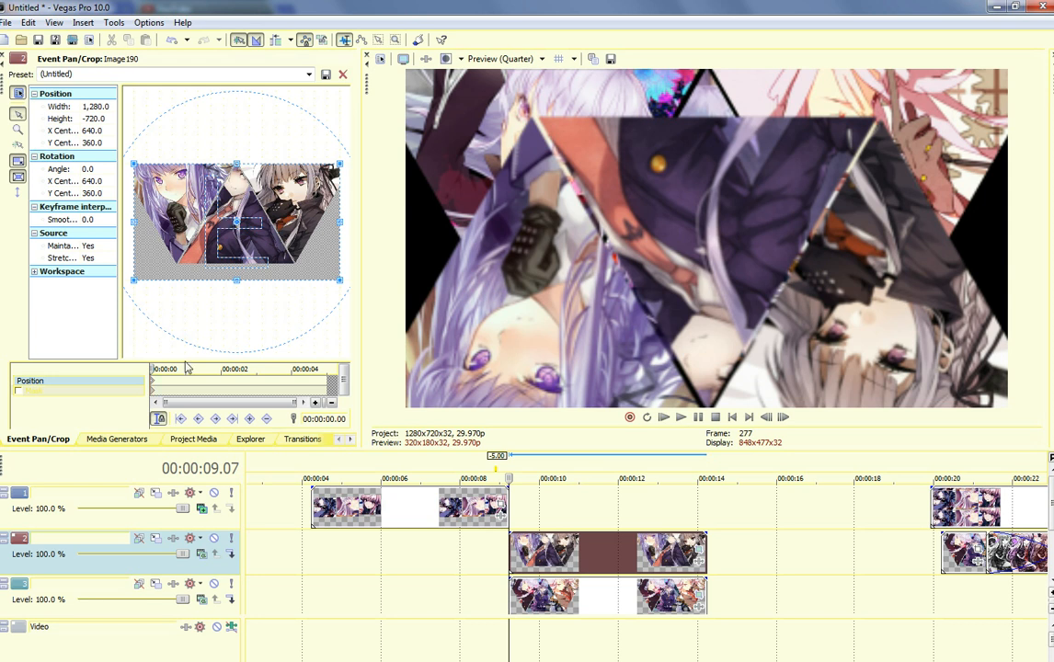
- Check the Image189 clip's Pan/Crop keyframes and play the two stacked triangle clips from their start
{"action": "left_click", "coordinate": [701, 594]}
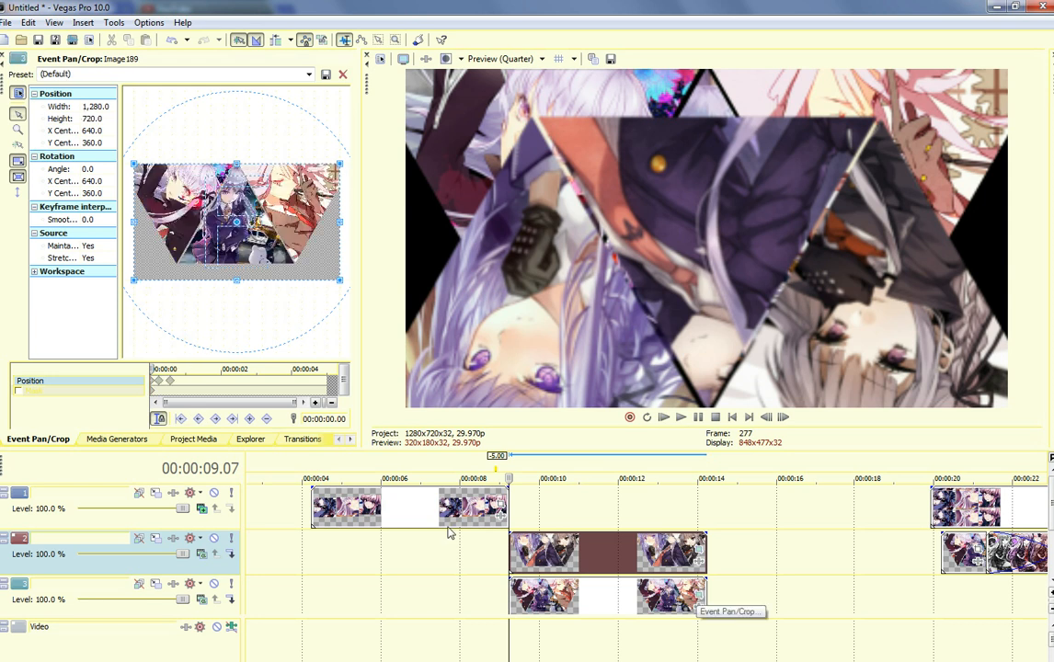
{"action": "left_click_drag", "start_coordinate": [159, 382], "coordinate": [169, 388]}
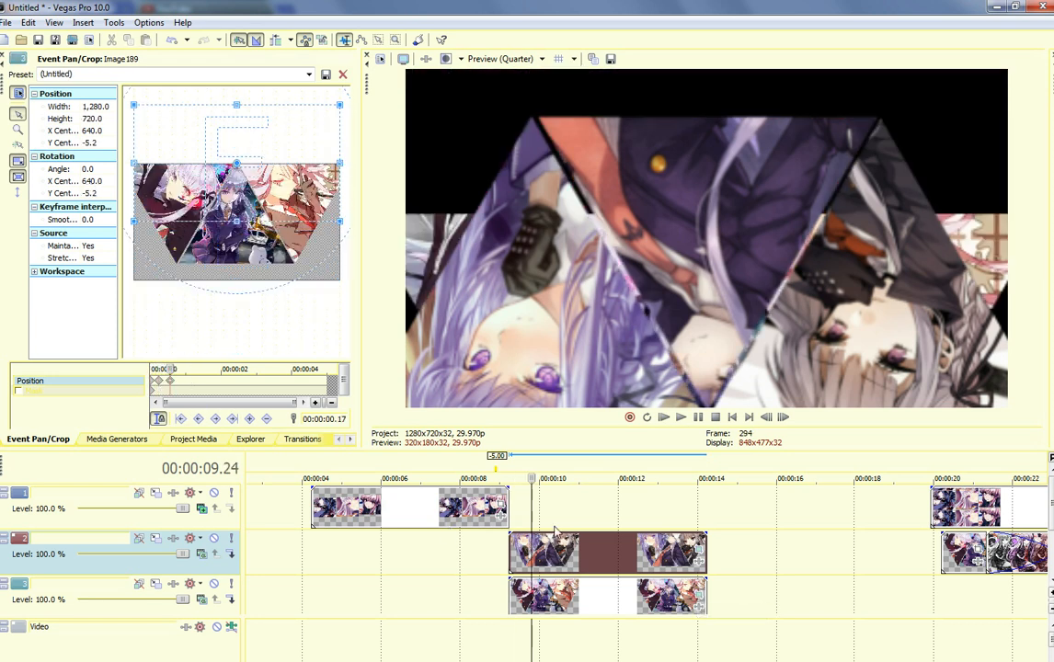
{"action": "left_click", "coordinate": [511, 590]}
{"action": "key", "text": "space"}
{"action": "key", "text": "space"}
{"action": "key", "text": "space"}
{"action": "key", "text": "space"}
- Add a Pan/Crop keyframe to the Image190 clip at 00:00:00.07 with a Y center of -58.0
{"action": "left_click", "coordinate": [699, 549]}
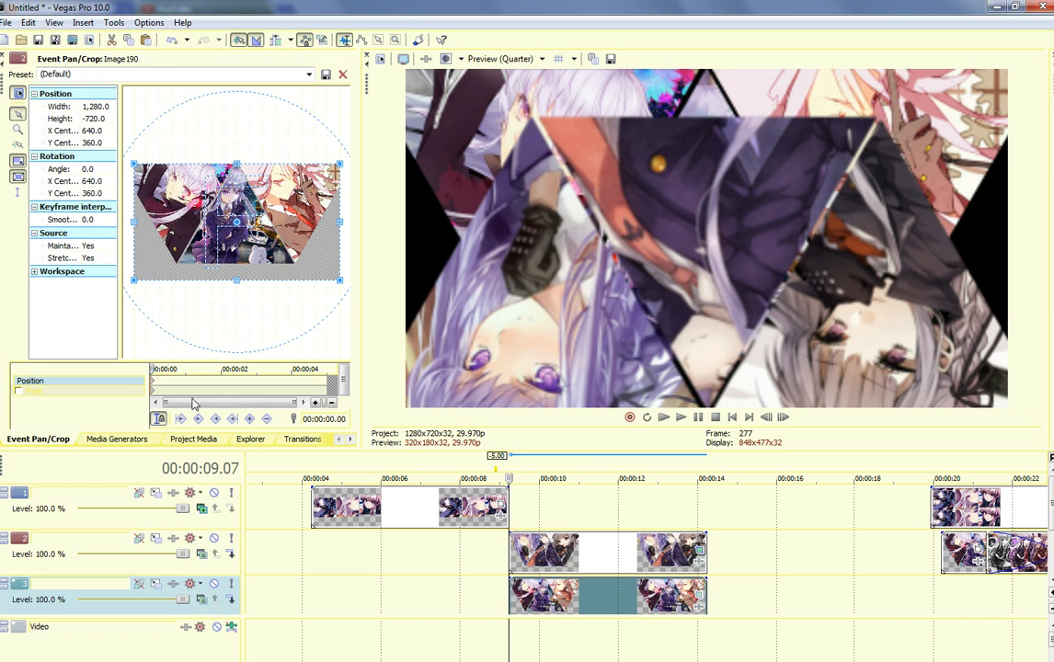
{"action": "left_click", "coordinate": [165, 372]}
{"action": "left_click_drag", "start_coordinate": [161, 369], "coordinate": [160, 369]}
{"action": "key", "text": "Left"}
{"action": "key", "text": "Left"}
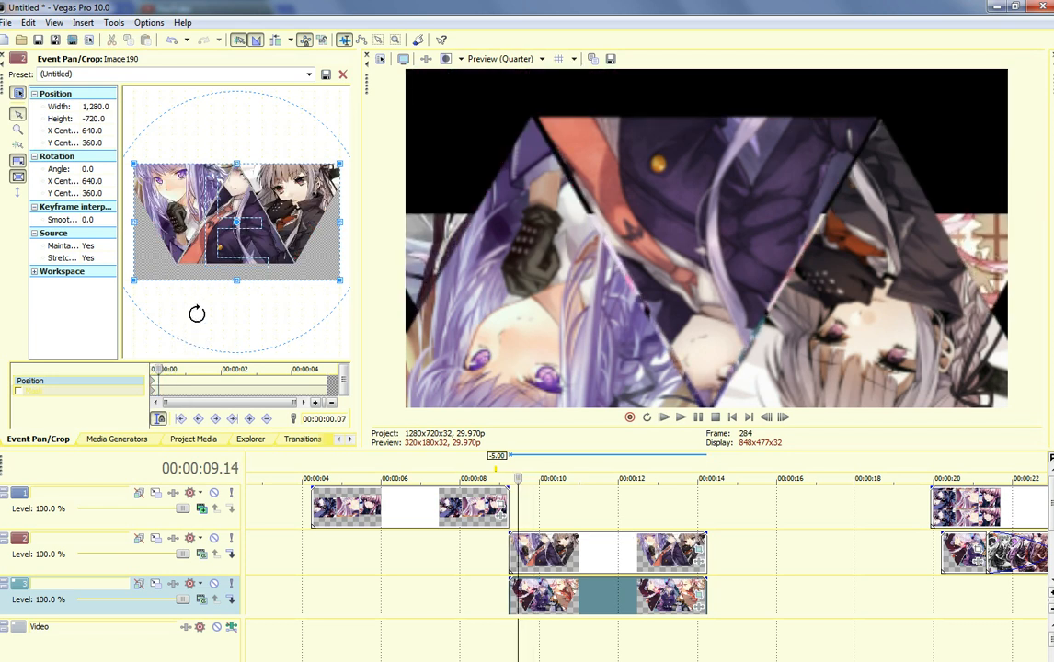
{"action": "left_click_drag", "start_coordinate": [255, 230], "coordinate": [247, 165]}
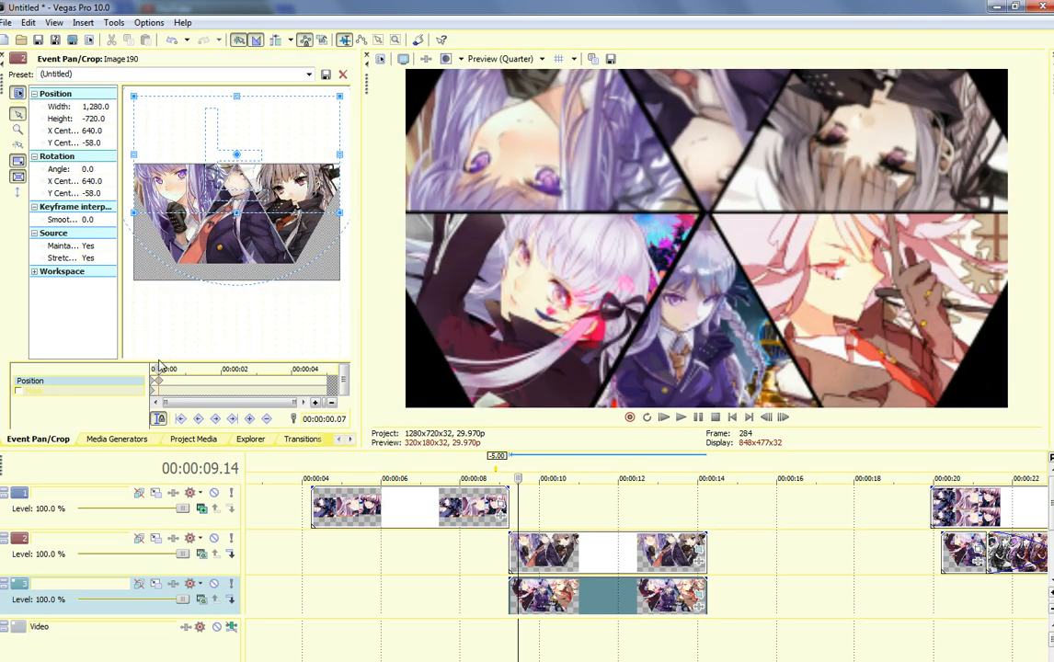
- Set the Image190 clip's Pan/Crop Y center to -5.2 at 00:00:00.17 and to -366.0 on its first keyframe
{"action": "left_click_drag", "start_coordinate": [160, 369], "coordinate": [172, 370]}
{"action": "key", "text": "Left"}
{"action": "left_click_drag", "start_coordinate": [204, 188], "coordinate": [204, 199]}
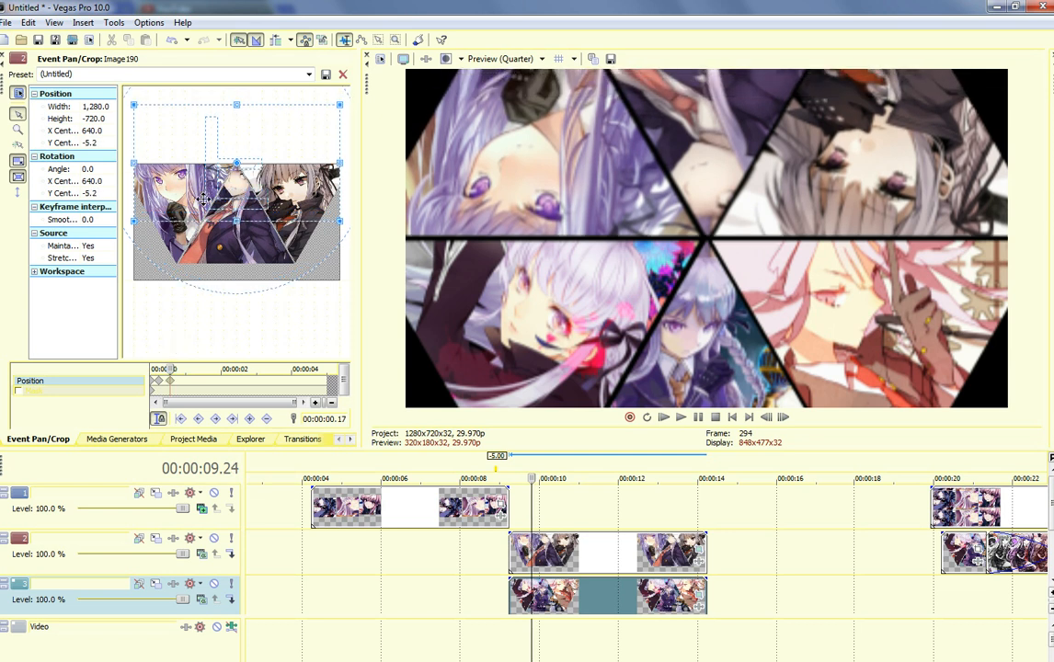
{"action": "left_click", "coordinate": [153, 381]}
{"action": "left_click_drag", "start_coordinate": [226, 227], "coordinate": [235, 109]}
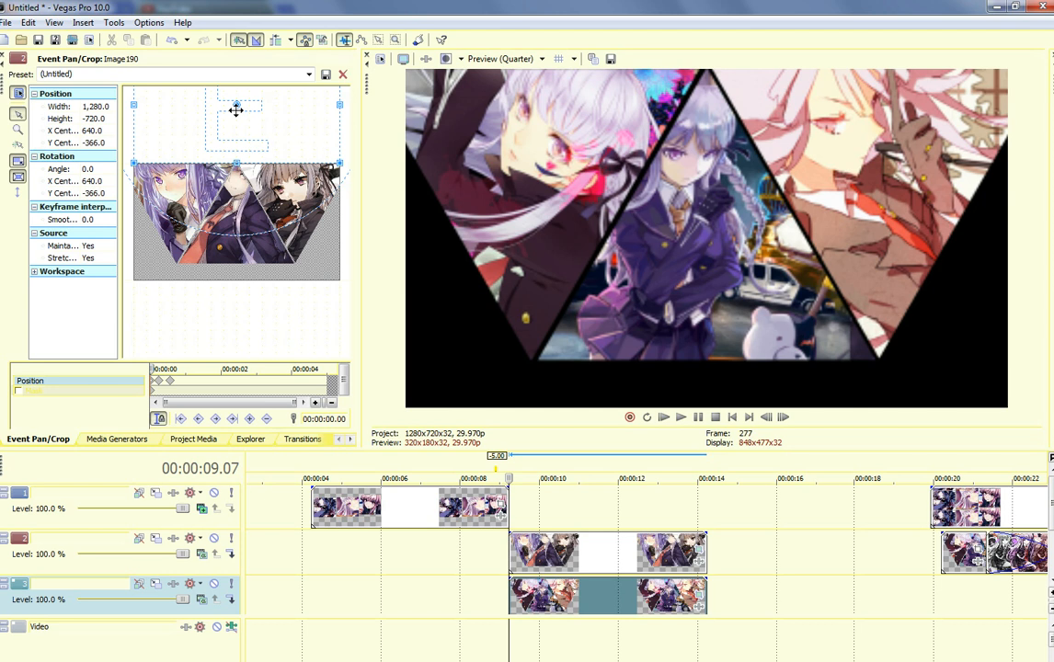
- Play the stacked Image190 and Image189 clips from their start to review the joined triangle animation
{"action": "left_click", "coordinate": [507, 563]}
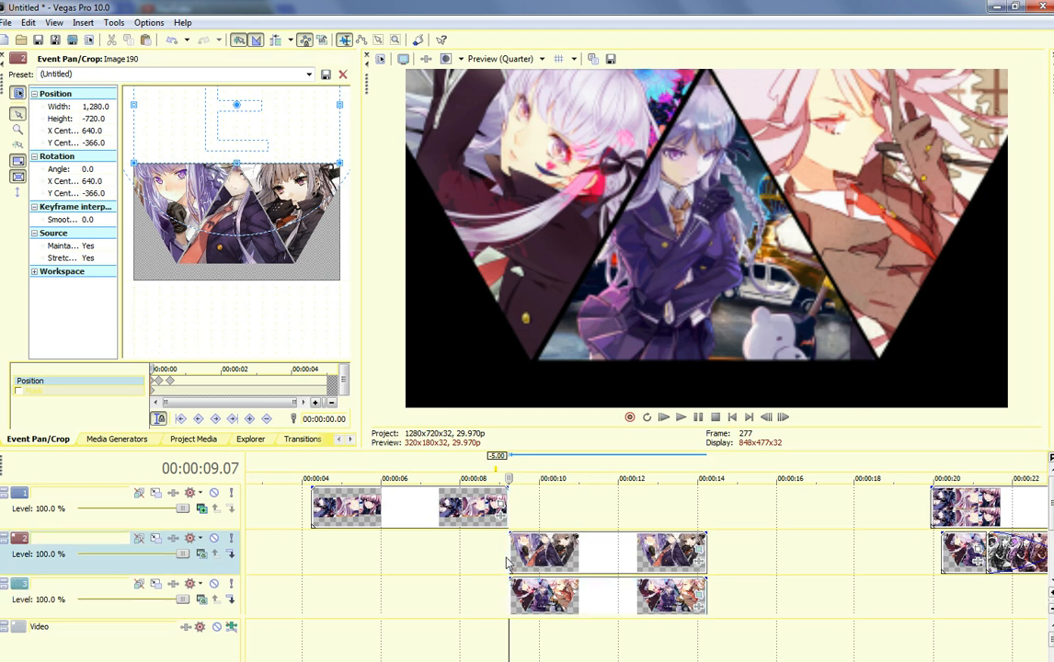
{"action": "left_click", "coordinate": [508, 561]}
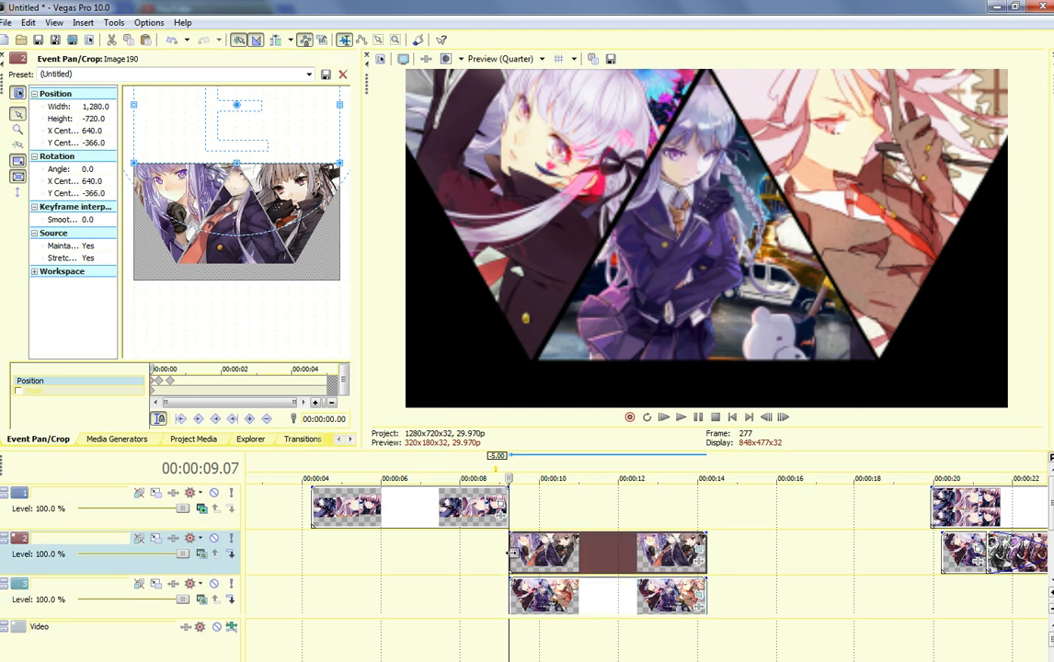
{"action": "key", "text": "space"}
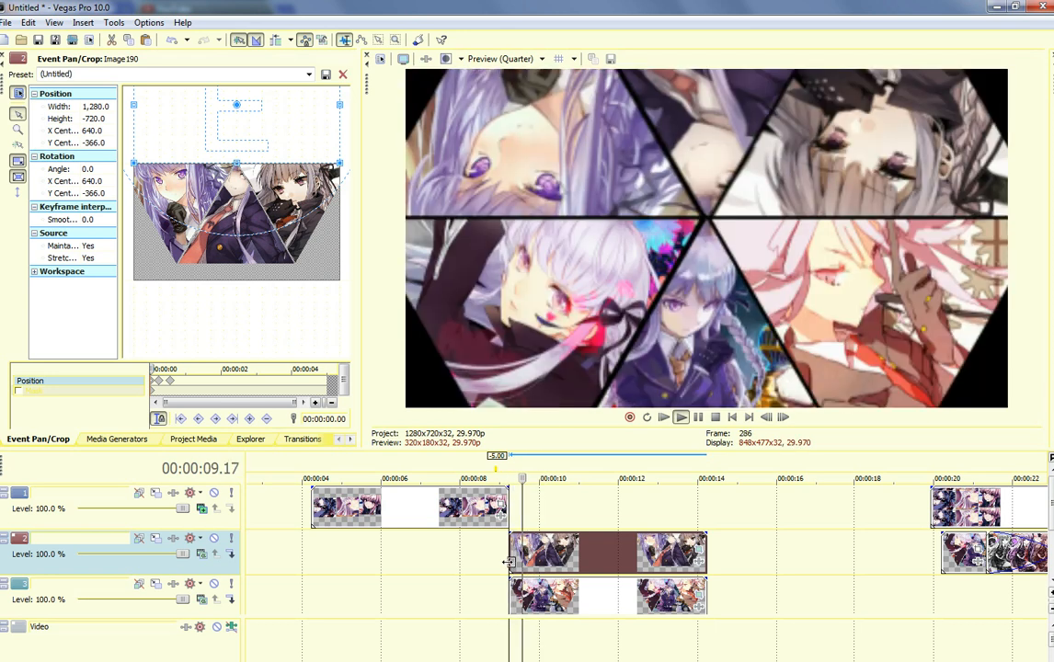
{"action": "key", "text": "space"}
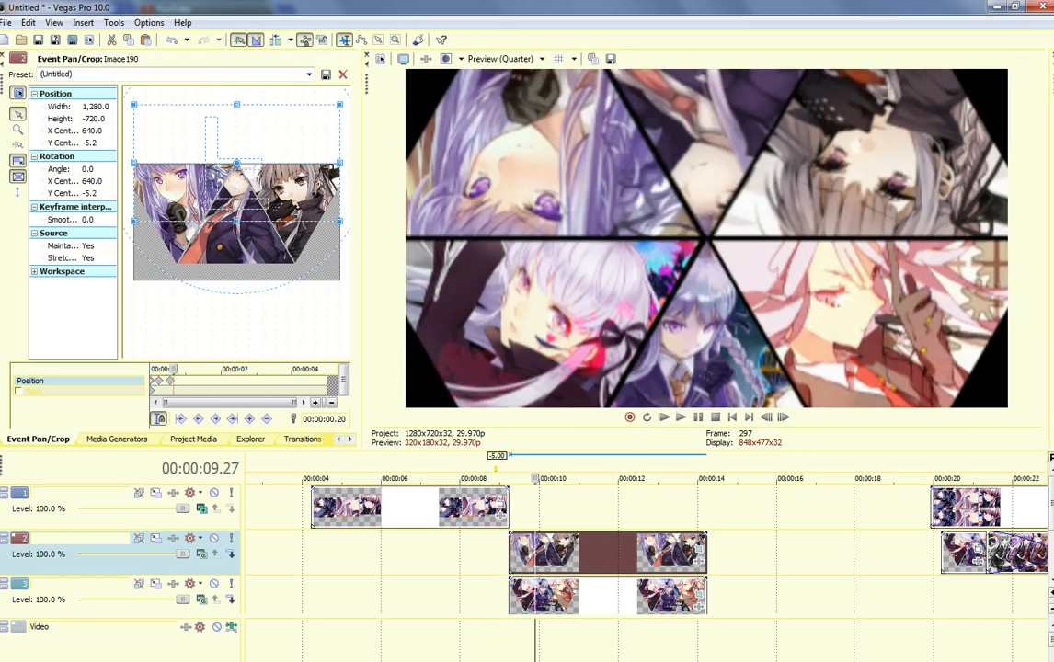
- Shift the group of crossfaded clips at the end of track 2 to start at about 00:00:24
{"action": "scroll", "coordinate": [520, 598], "scroll_direction": "down", "scroll_amount": 2}
{"action": "left_click", "coordinate": [520, 616]}
{"action": "left_click", "coordinate": [555, 626]}
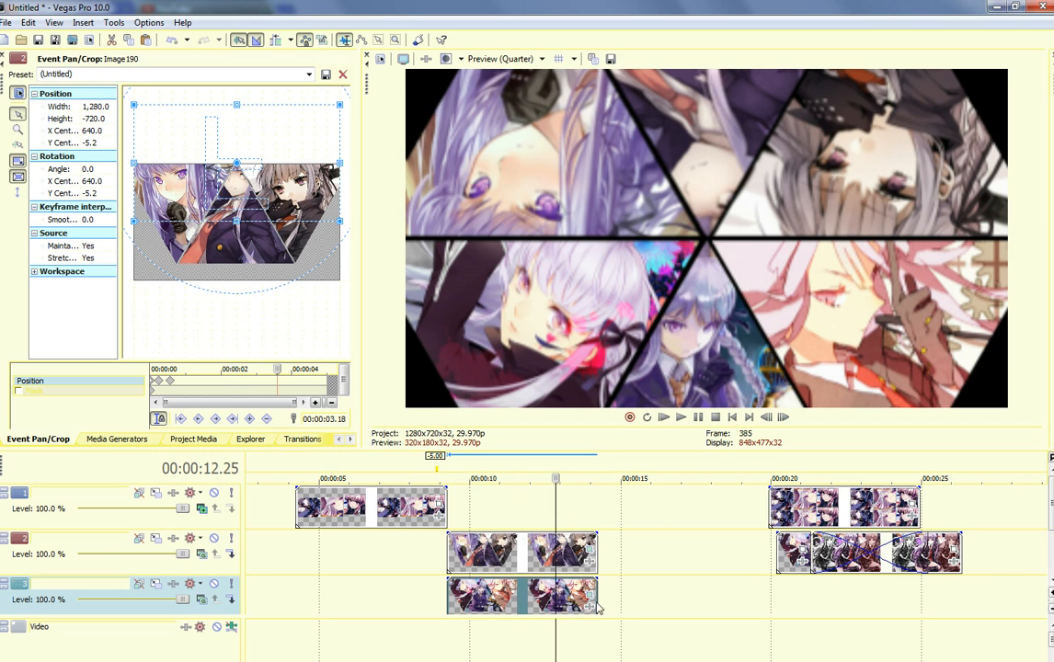
{"action": "left_click_drag", "start_coordinate": [882, 565], "coordinate": [1023, 567]}
{"action": "left_click_drag", "start_coordinate": [849, 570], "coordinate": [968, 566]}
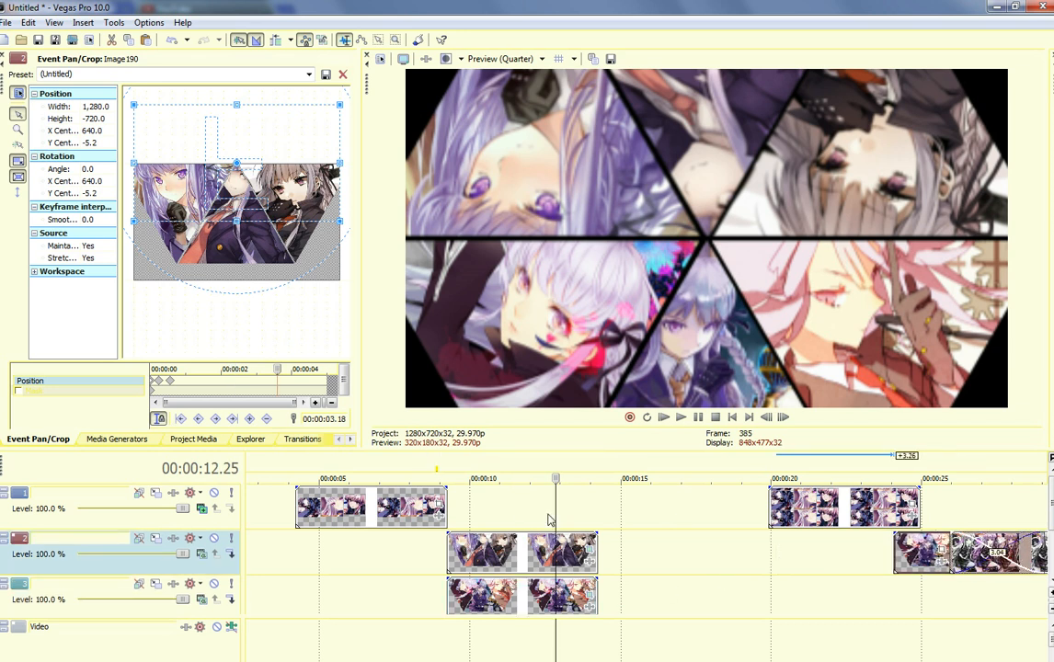
- Preview the three-picture clip on track 1 and move it to start at about 00:00:07
{"action": "left_click", "coordinate": [389, 578]}
{"action": "left_click", "coordinate": [318, 563]}
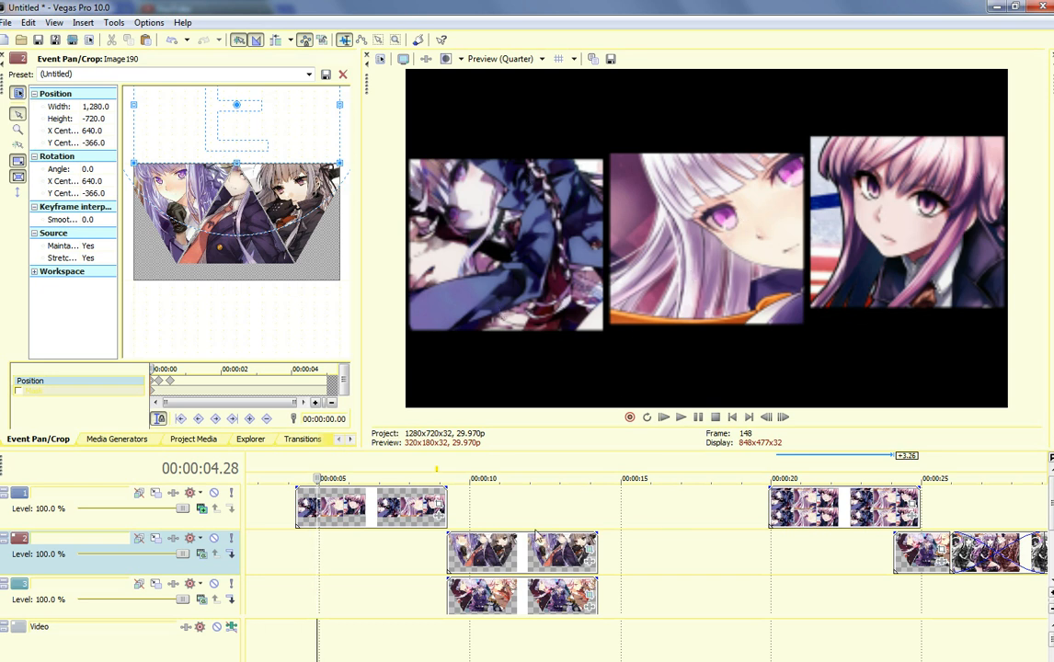
{"action": "scroll", "coordinate": [524, 552], "scroll_direction": "left", "scroll_amount": 2}
{"action": "left_click_drag", "start_coordinate": [375, 506], "coordinate": [463, 506]}
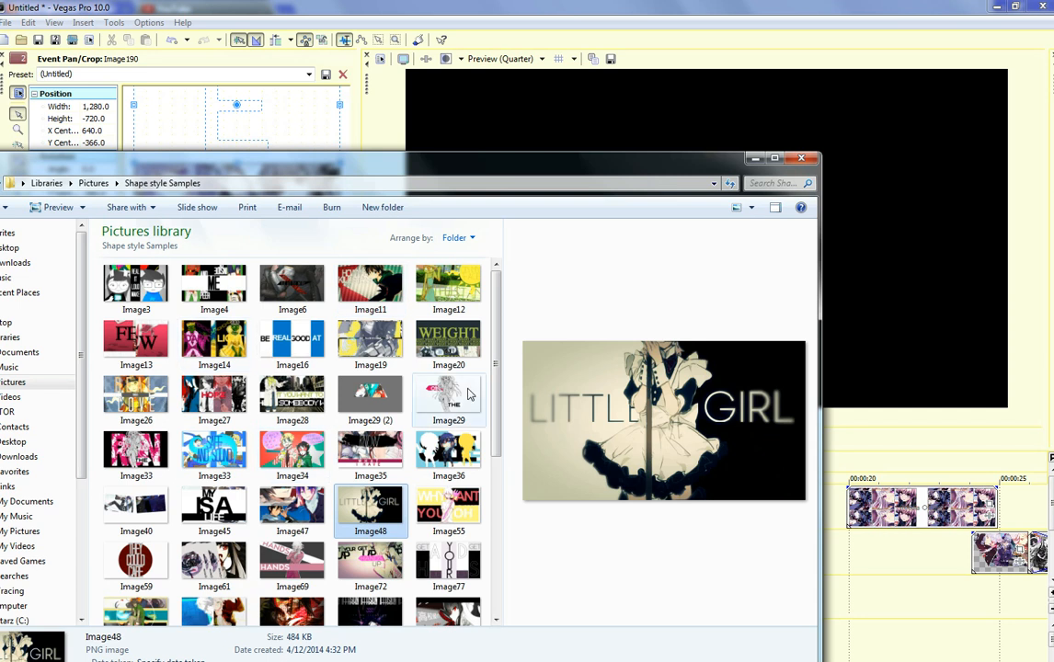
- Browse the Shape style Samples folder and the Pictures library in Windows Explorer for a square-picture sample, previewing Image29
{"action": "left_click_drag", "start_coordinate": [493, 365], "coordinate": [478, 566]}
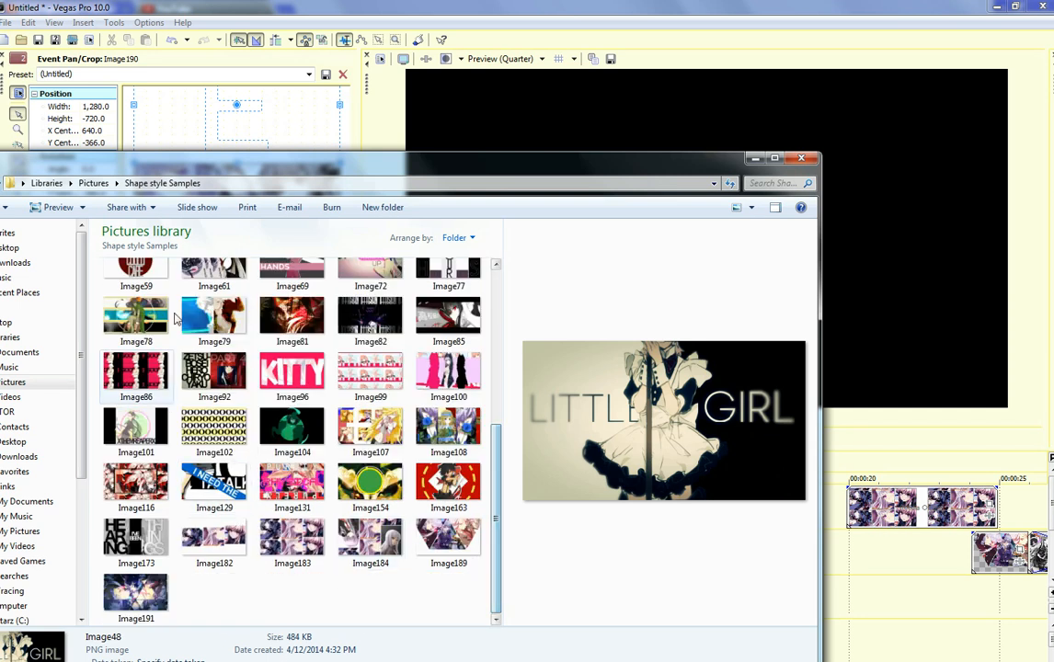
{"action": "left_click", "coordinate": [93, 183]}
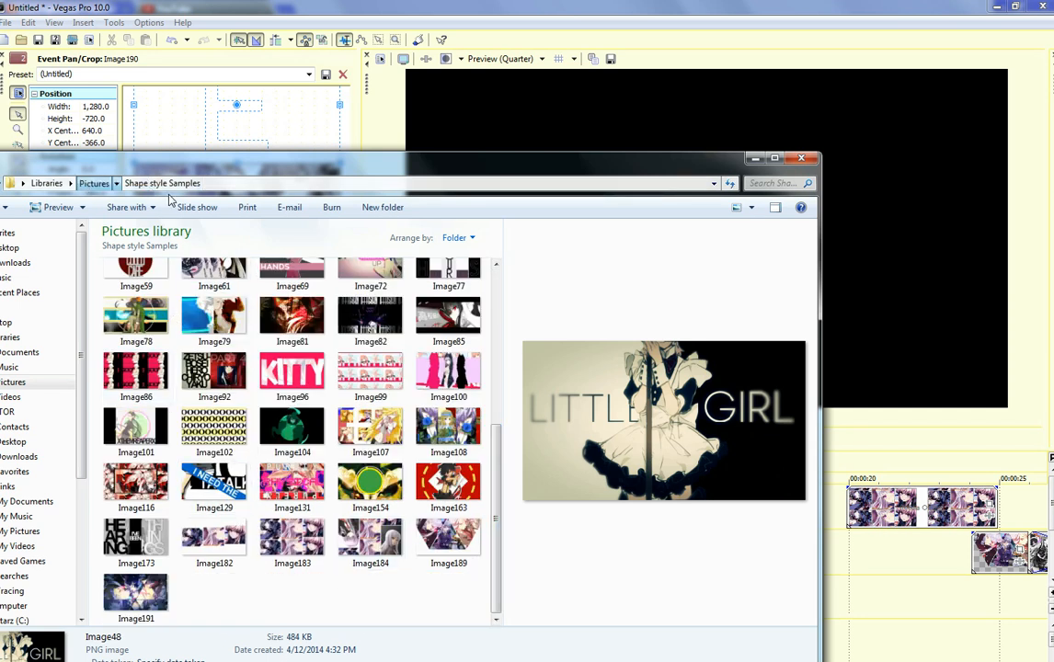
{"action": "left_click_drag", "start_coordinate": [494, 285], "coordinate": [485, 374]}
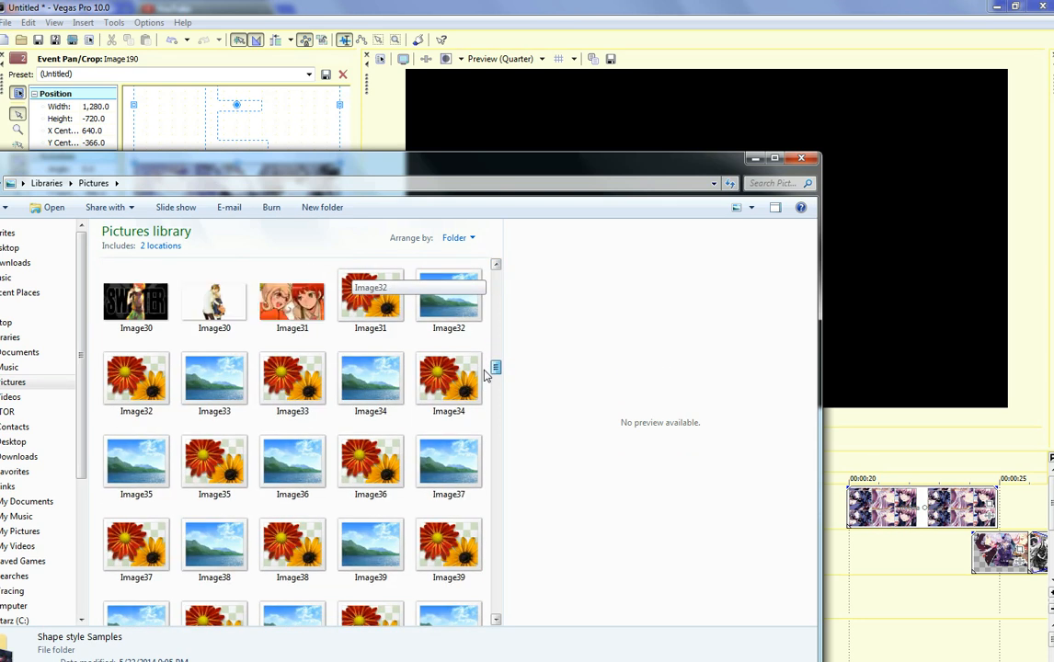
{"action": "mouse_move", "coordinate": [485, 371]}
{"action": "left_mouse_down"}
{"action": "mouse_move", "coordinate": [487, 413]}
{"action": "mouse_move", "coordinate": [491, 311]}
{"action": "mouse_move", "coordinate": [487, 363]}
{"action": "left_mouse_up"}
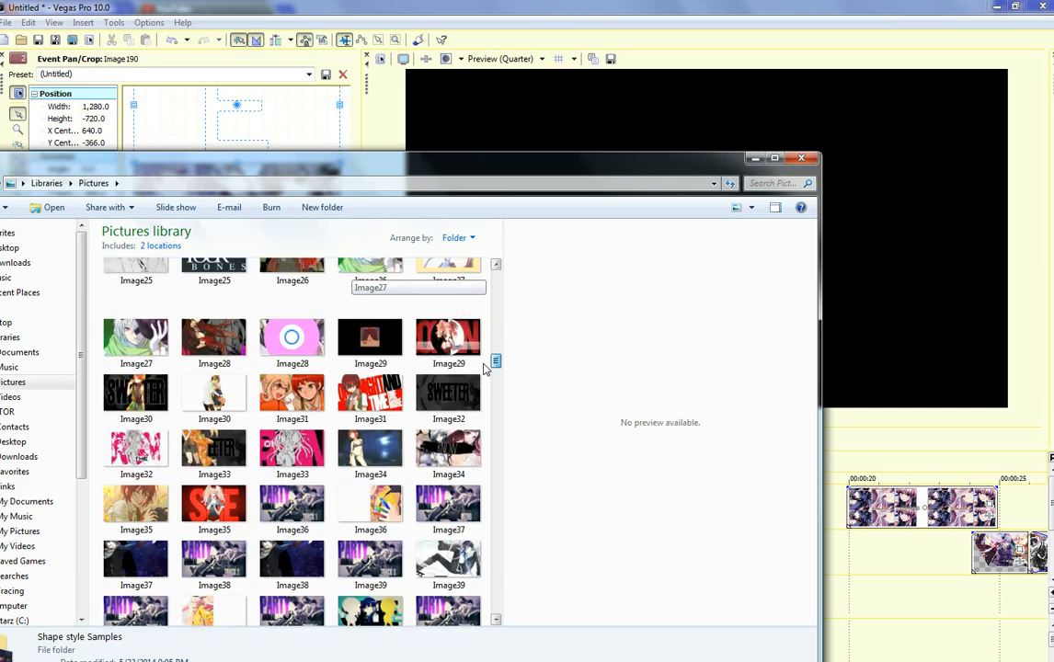
{"action": "left_click", "coordinate": [368, 343]}
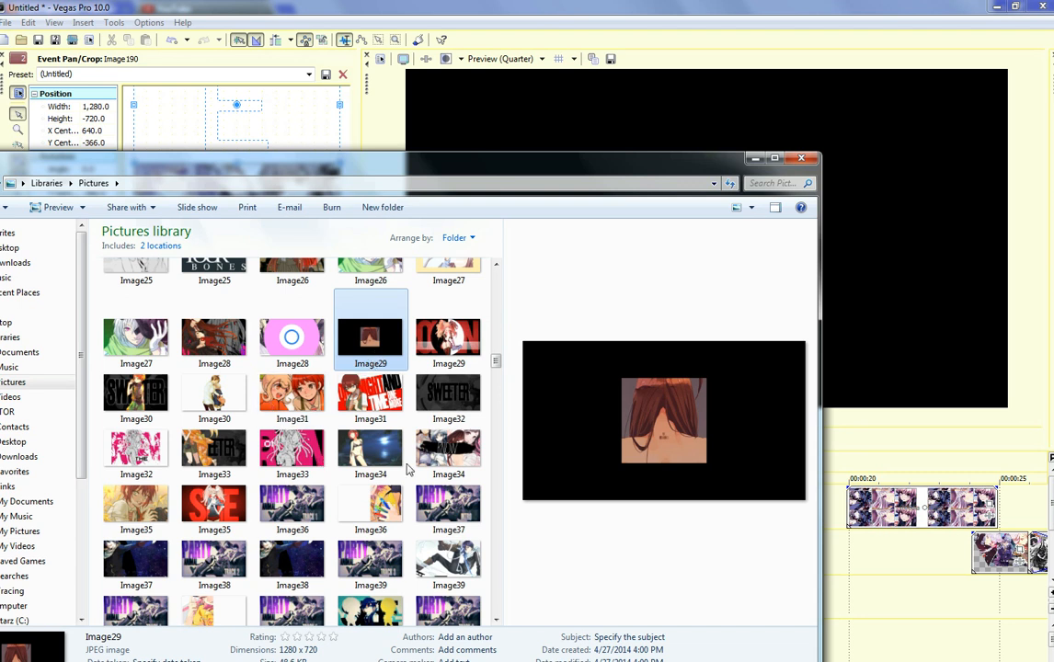
{"action": "left_click_drag", "start_coordinate": [497, 365], "coordinate": [490, 448]}
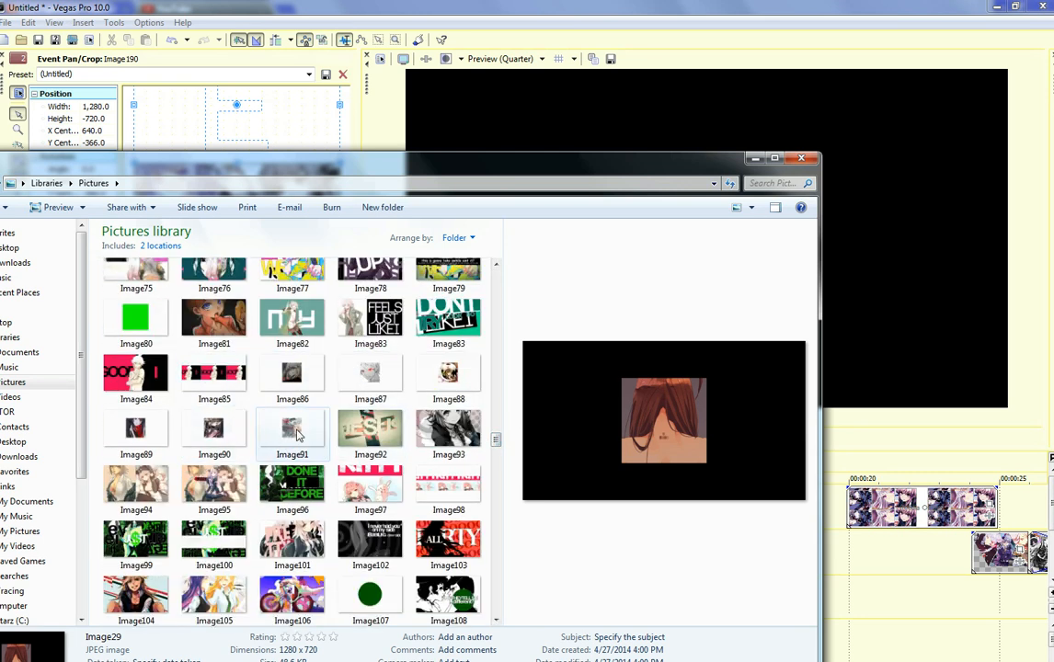
- Add Image86 from the Pictures library to the Vegas Pro timeline on track 2, starting just before 00:00:03
{"action": "left_click", "coordinate": [292, 375]}
{"action": "left_click_drag", "start_coordinate": [406, 439], "coordinate": [860, 549]}
{"action": "left_click_drag", "start_coordinate": [534, 520], "coordinate": [385, 538]}
{"action": "right_click", "coordinate": [507, 554]}
{"action": "left_click", "coordinate": [521, 579]}
{"action": "left_click_drag", "start_coordinate": [431, 555], "coordinate": [429, 553]}
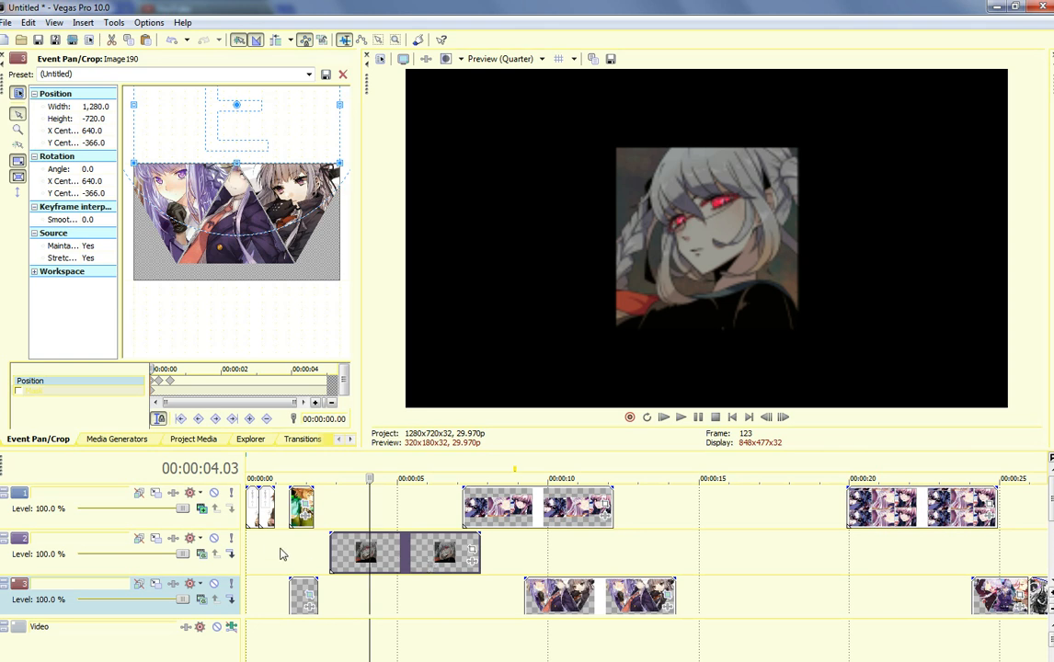
- Compare frames of the short 41185498_p23 clip on track 1 and the square-picture clip on track 2, and open the 41185498_p23 clip's Pan/Crop settings
{"action": "left_click", "coordinate": [272, 501]}
{"action": "left_click", "coordinate": [266, 501]}
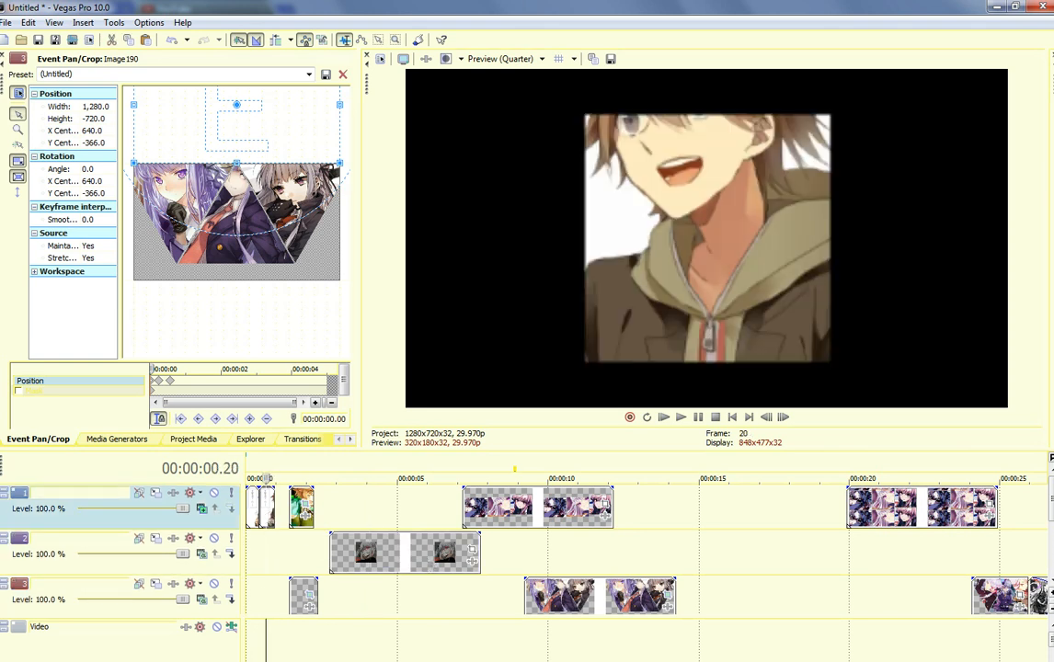
{"action": "scroll", "coordinate": [703, 559], "scroll_direction": "up", "scroll_amount": 8}
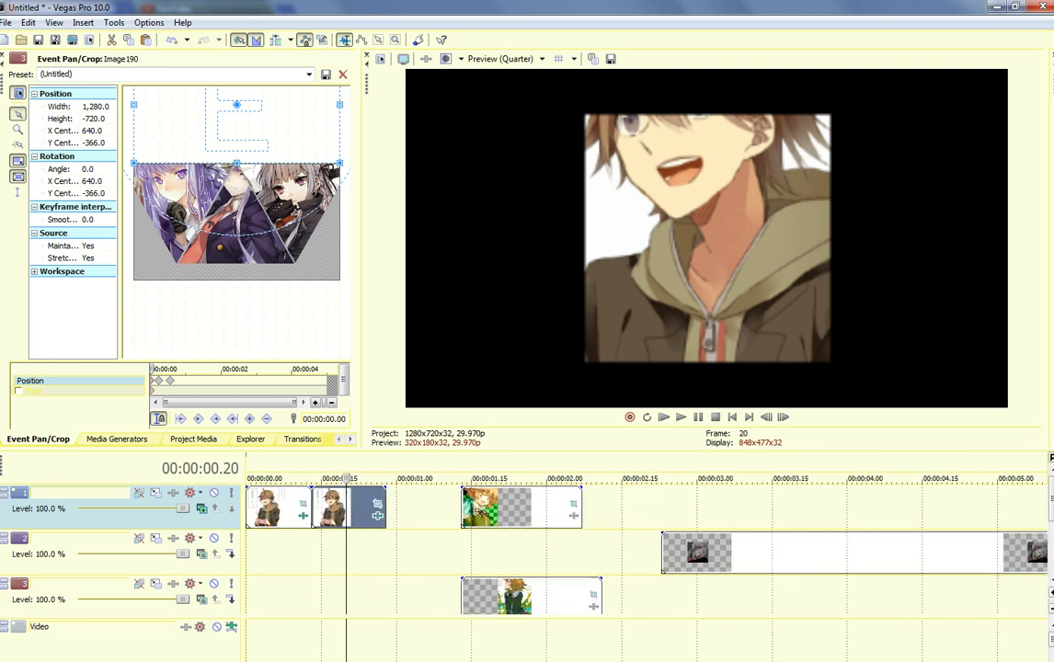
{"action": "left_click", "coordinate": [703, 559]}
{"action": "left_click", "coordinate": [702, 556]}
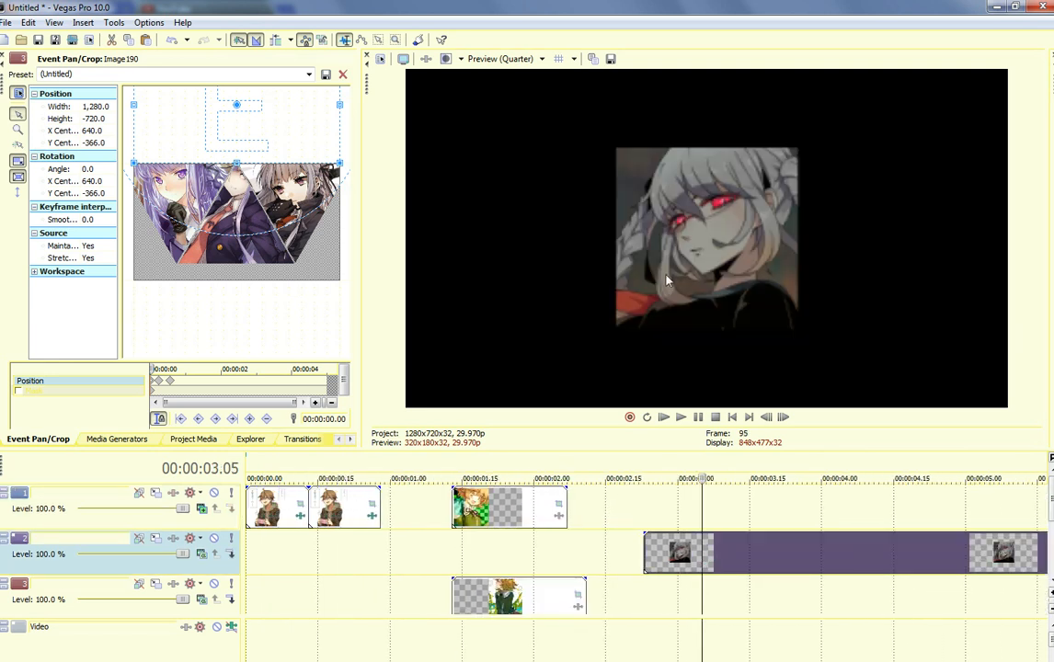
{"action": "left_click", "coordinate": [348, 555]}
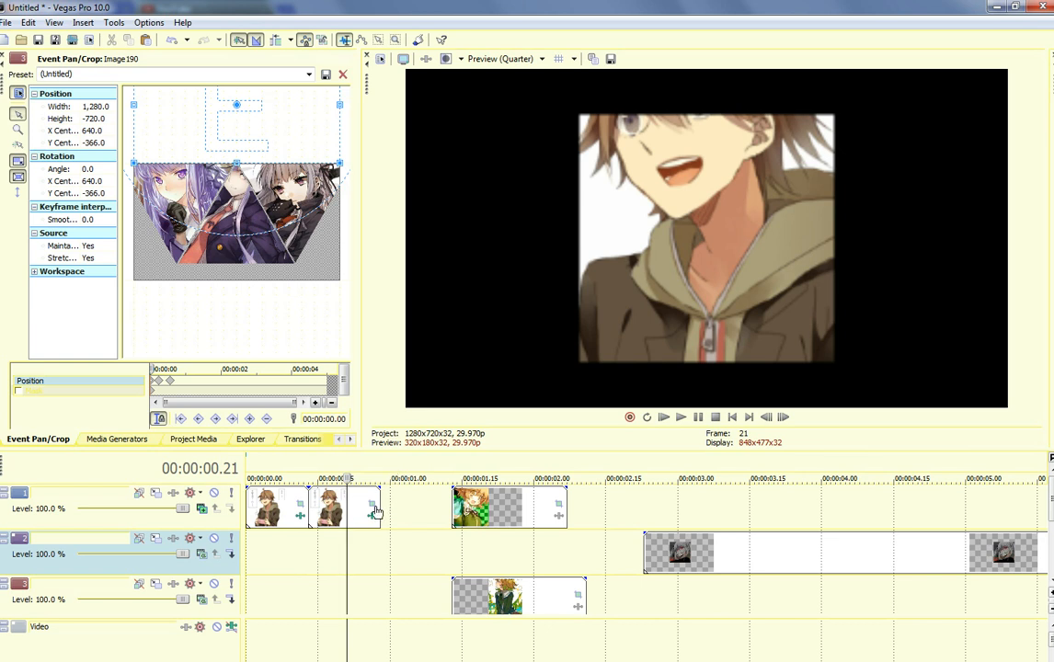
{"action": "left_click", "coordinate": [368, 505]}
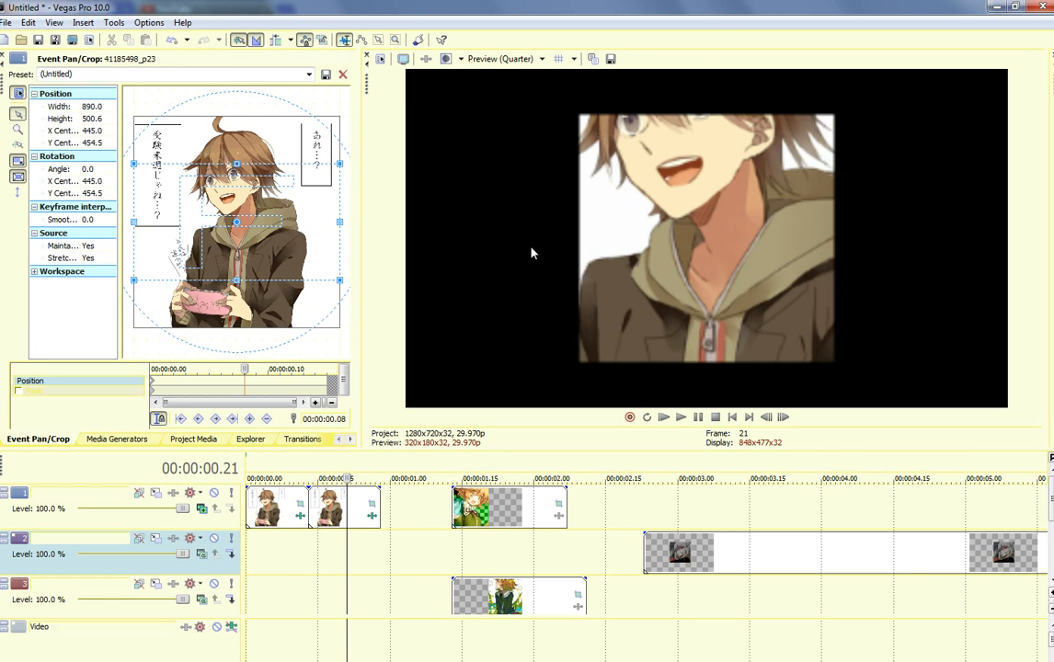
- Insert a new video track above the square-picture track and move the second 41185498_p23 clip onto it
{"action": "left_click_drag", "start_coordinate": [339, 520], "coordinate": [333, 560]}
{"action": "right_click", "coordinate": [419, 556]}
{"action": "left_click", "coordinate": [483, 584]}
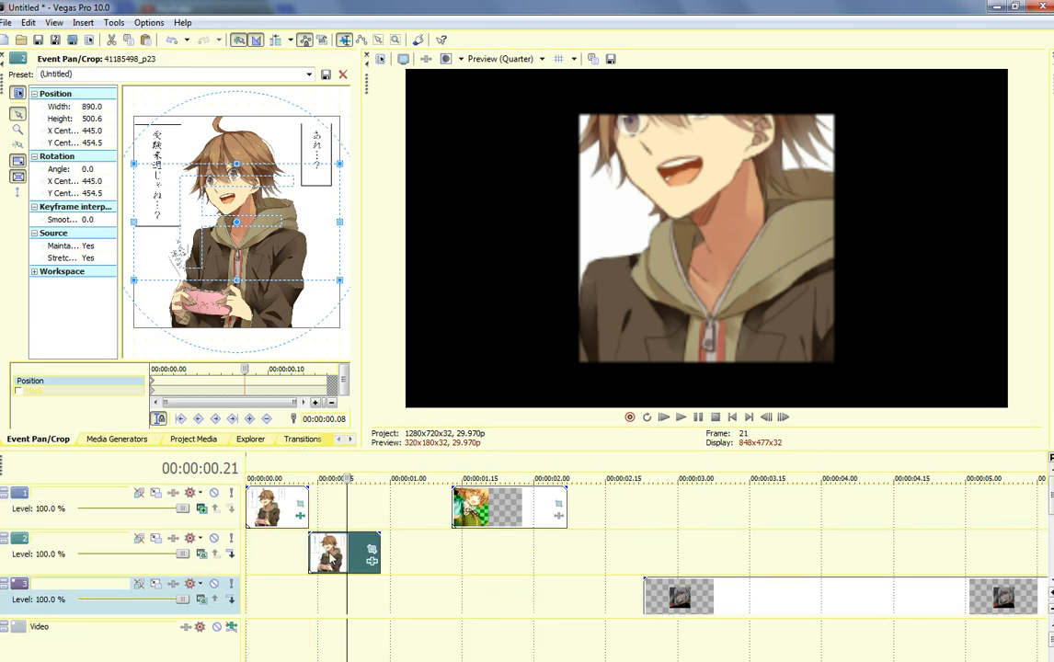
- Animate track 2 with Track Motion keyframes that drop the picture from Y 618.52 to -48.32 and settle it at -3.22
{"action": "left_click", "coordinate": [155, 539]}
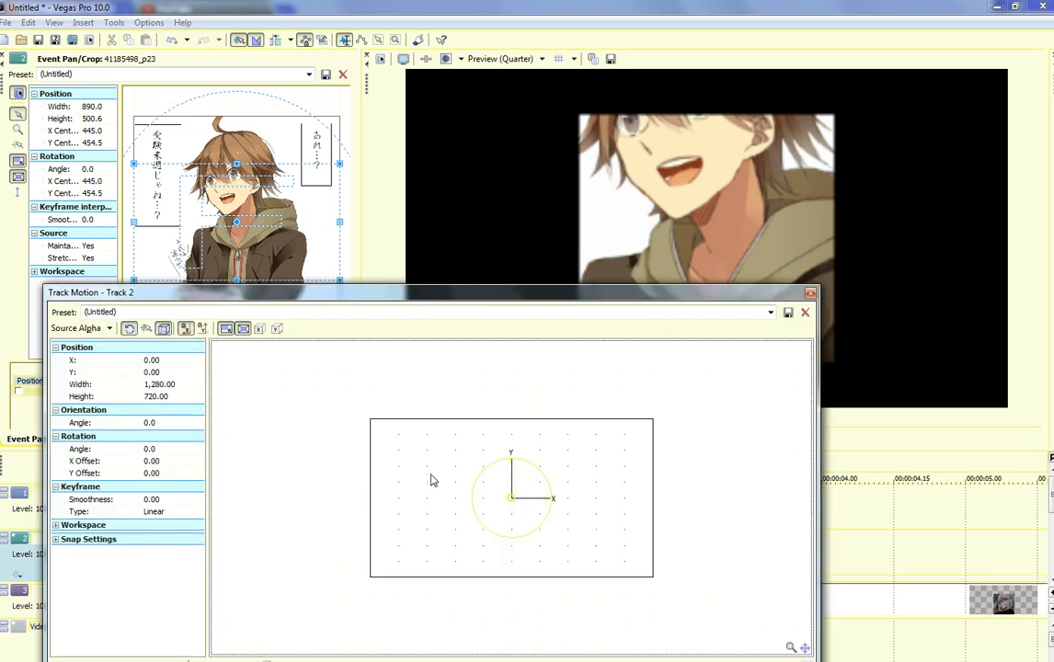
{"action": "left_click_drag", "start_coordinate": [397, 294], "coordinate": [362, 308]}
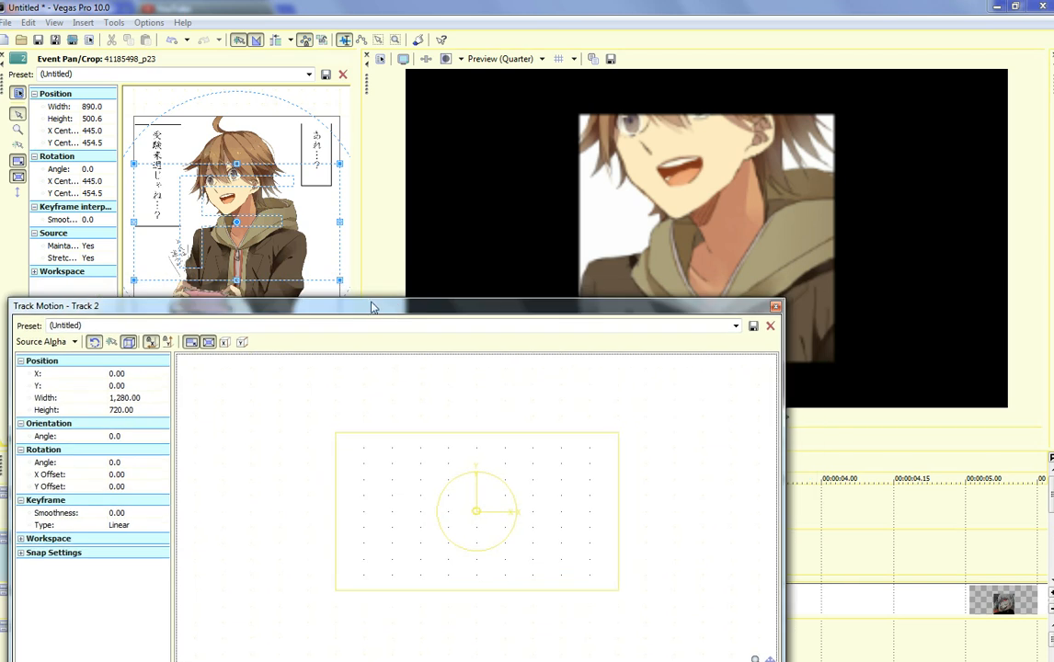
{"action": "left_click_drag", "start_coordinate": [396, 546], "coordinate": [387, 407]}
{"action": "left_click_drag", "start_coordinate": [387, 506], "coordinate": [365, 412]}
{"action": "left_click", "coordinate": [74, 342]}
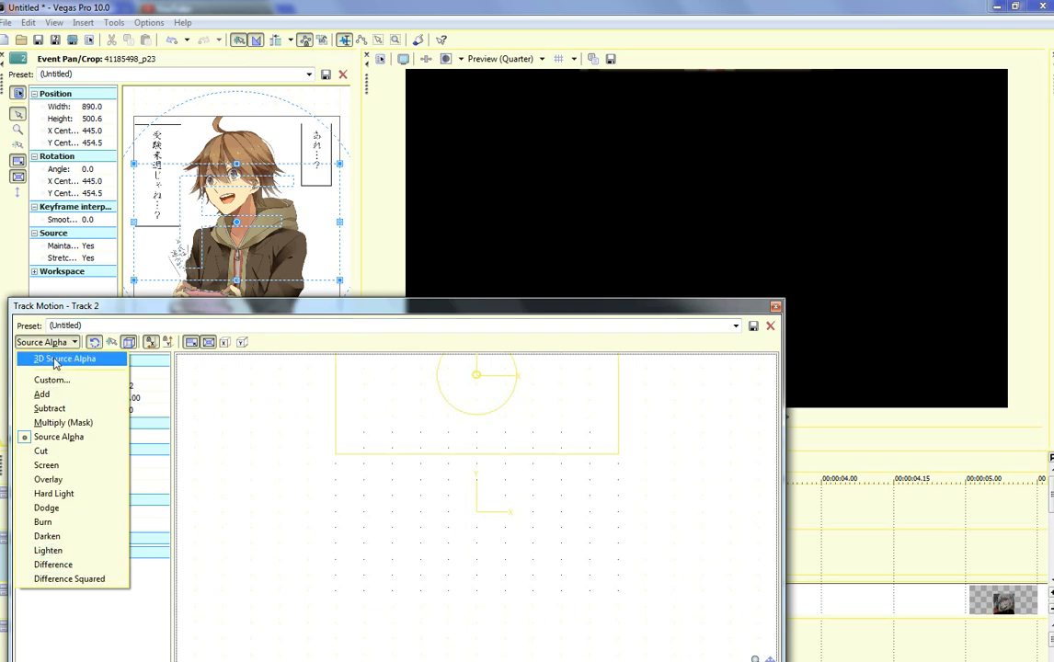
{"action": "left_click", "coordinate": [331, 329]}
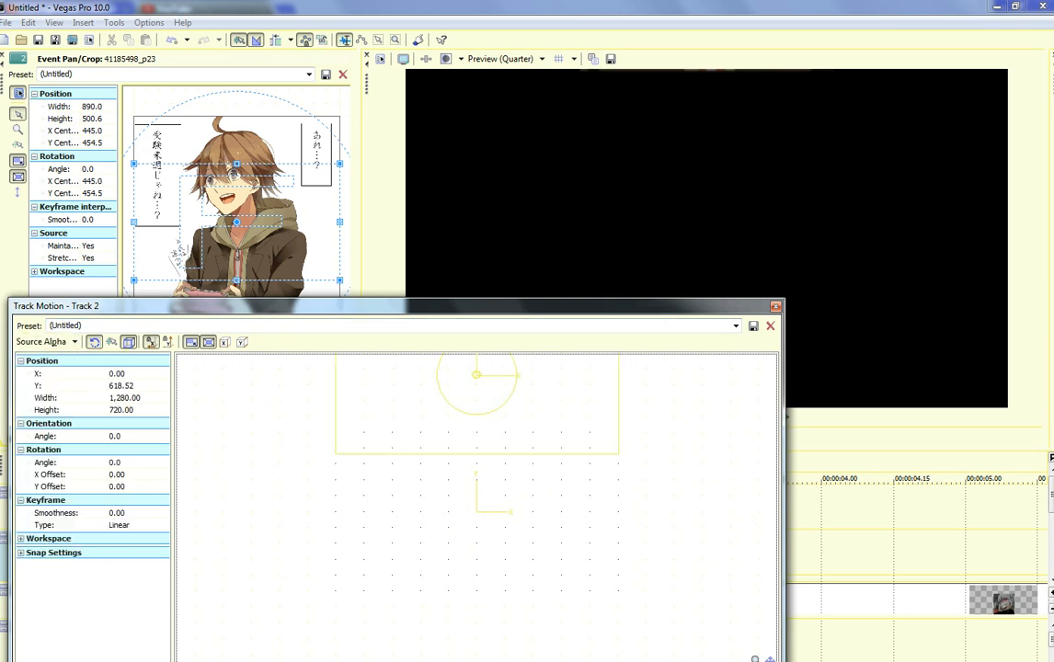
{"action": "left_click_drag", "start_coordinate": [407, 429], "coordinate": [412, 576]}
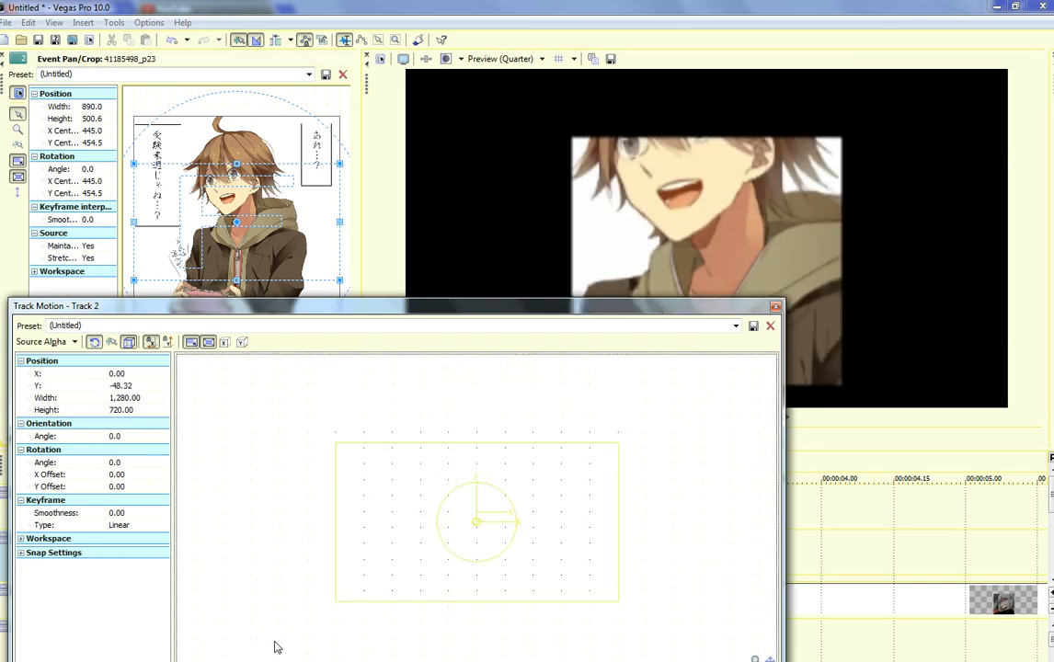
{"action": "left_click_drag", "start_coordinate": [364, 544], "coordinate": [373, 531]}
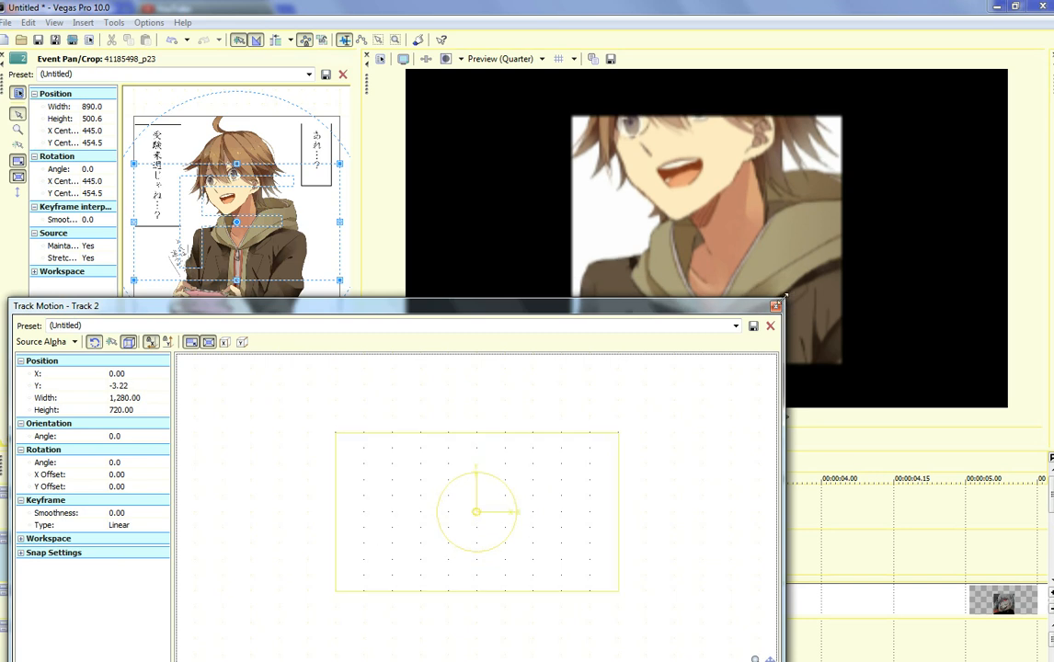
{"action": "left_click", "coordinate": [776, 306]}
- Shift track 2's motion keyframes beneath the 41185498_p23 clip and preview the drop-in movement
{"action": "left_click_drag", "start_coordinate": [315, 583], "coordinate": [319, 586]}
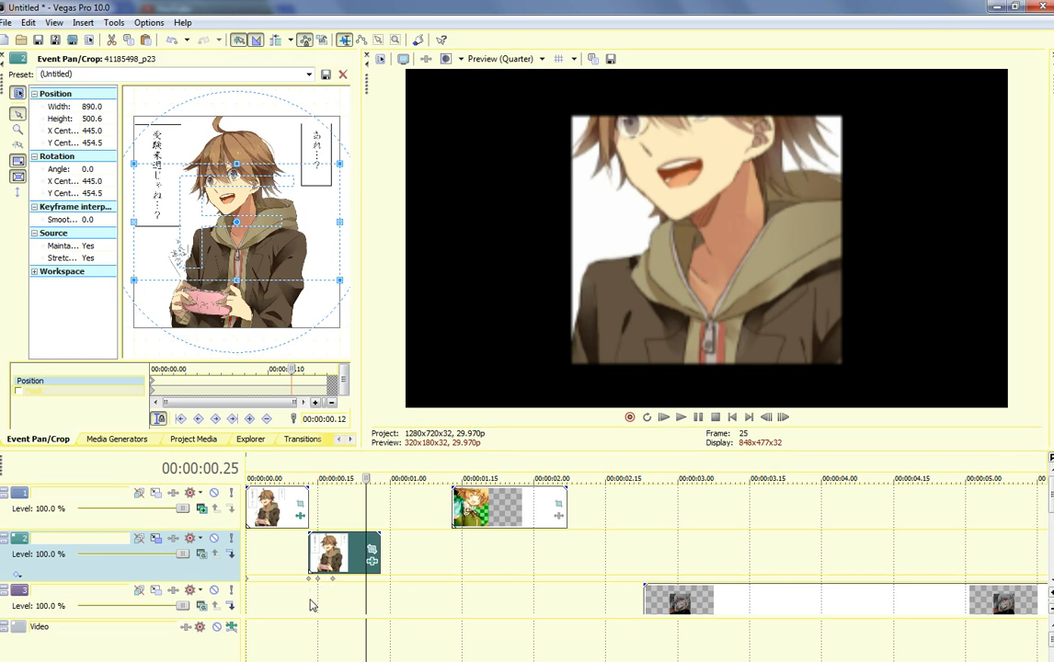
{"action": "left_click", "coordinate": [309, 600]}
{"action": "key", "text": "space"}
{"action": "key", "text": "space"}
{"action": "key", "text": "space"}
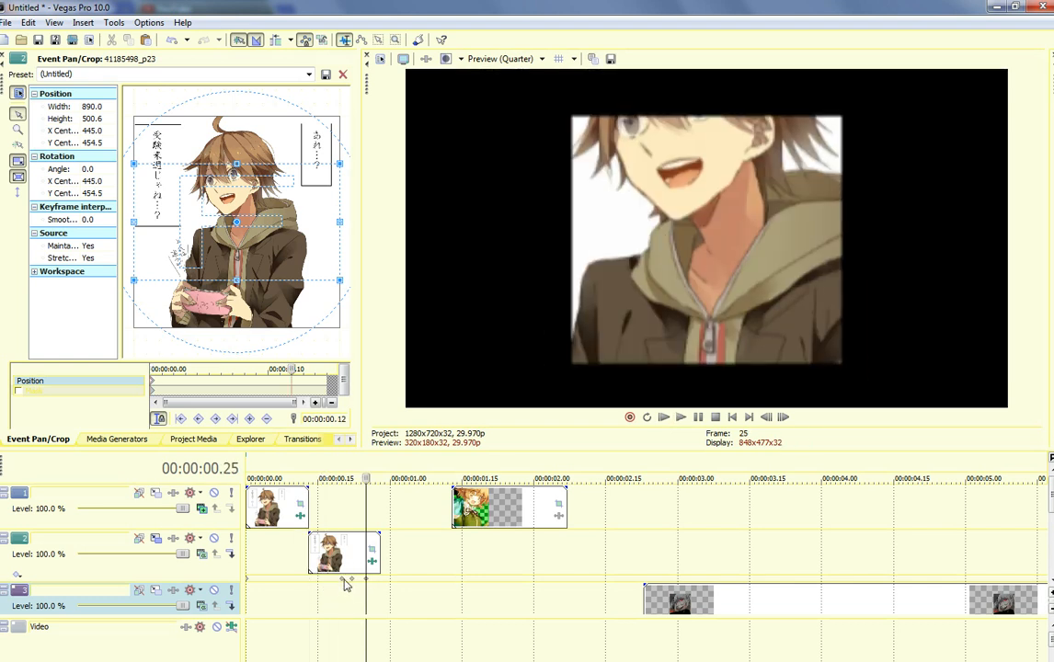
- Move the Image86 square-picture clip to track 2 at about 00:00:00.13 and the second 41185498_p23 clip to track 1 at about 00:00:02.14
{"action": "left_click_drag", "start_coordinate": [334, 563], "coordinate": [334, 517]}
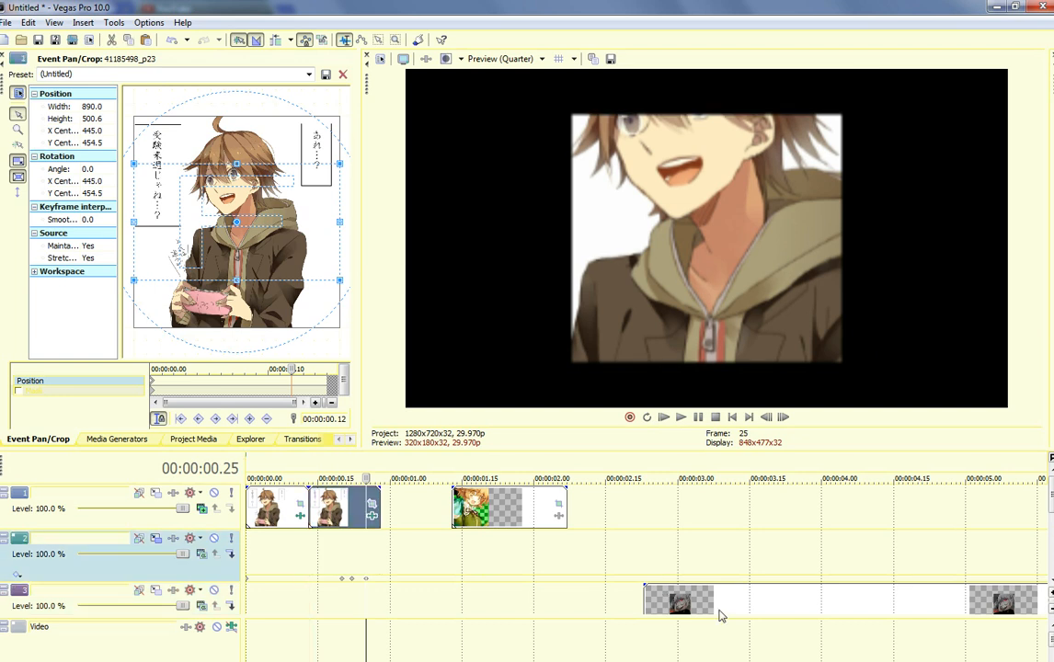
{"action": "left_click_drag", "start_coordinate": [400, 625], "coordinate": [401, 639]}
{"action": "left_click_drag", "start_coordinate": [673, 599], "coordinate": [338, 555]}
{"action": "left_click_drag", "start_coordinate": [367, 513], "coordinate": [659, 517]}
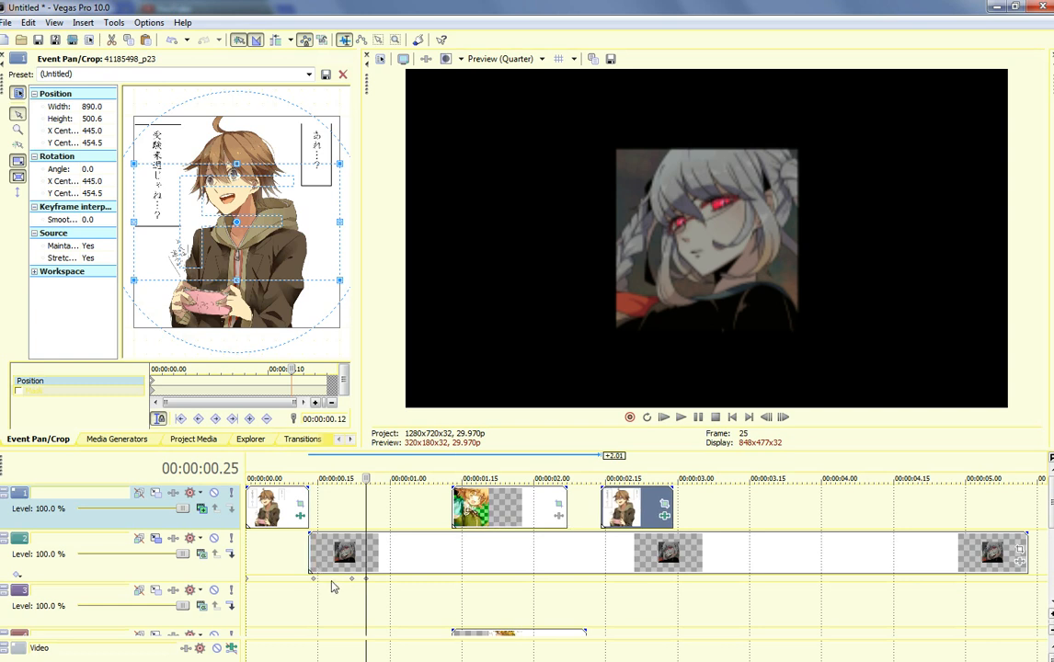
- Retime track 2's motion keyframes to about 00:00:00.14, 00:00:00.17 and 00:00:00.20, and preview the square picture dropping in
{"action": "left_click_drag", "start_coordinate": [322, 587], "coordinate": [329, 586]}
{"action": "left_click", "coordinate": [308, 561]}
{"action": "key", "text": "space"}
{"action": "key", "text": "space"}
{"action": "key", "text": "space"}
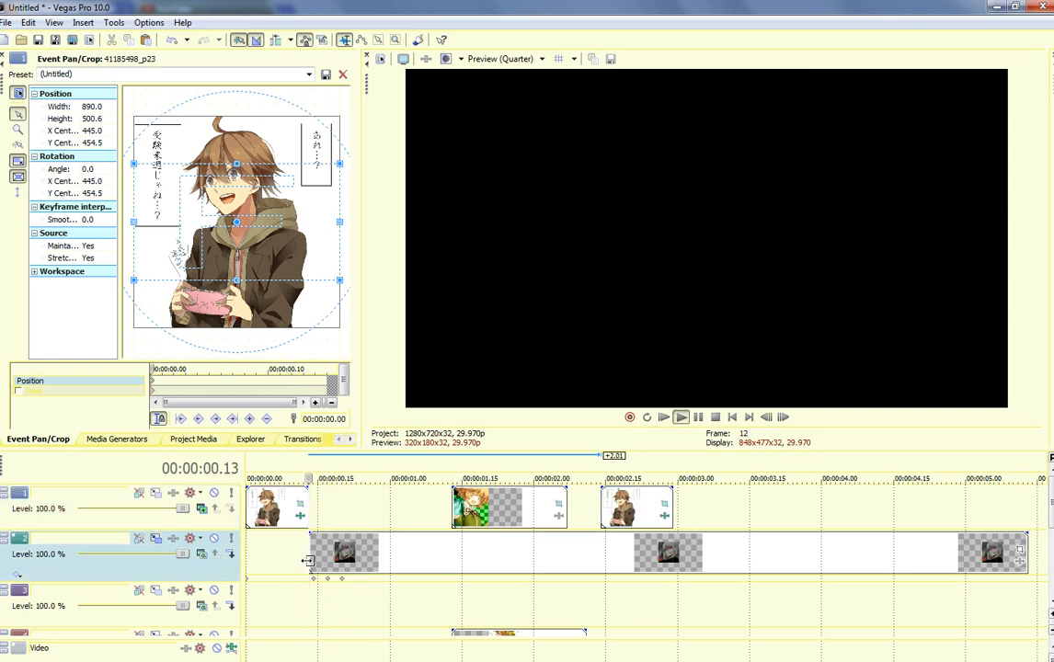
{"action": "key", "text": "space"}
{"action": "key", "text": "space"}
{"action": "key", "text": "Return"}
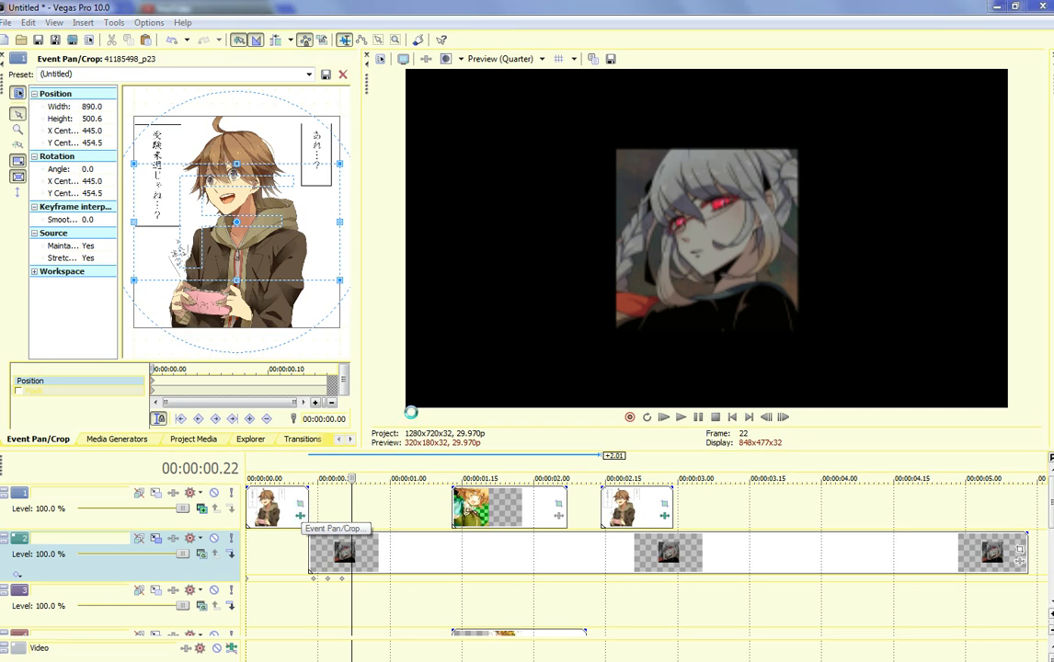
- Trim the square-picture clip by deleting everything after 00:00:00.22, and extend its end to about 00:00:00.25
{"action": "key", "text": "ctrl+s"}
{"action": "left_click", "coordinate": [709, 142]}
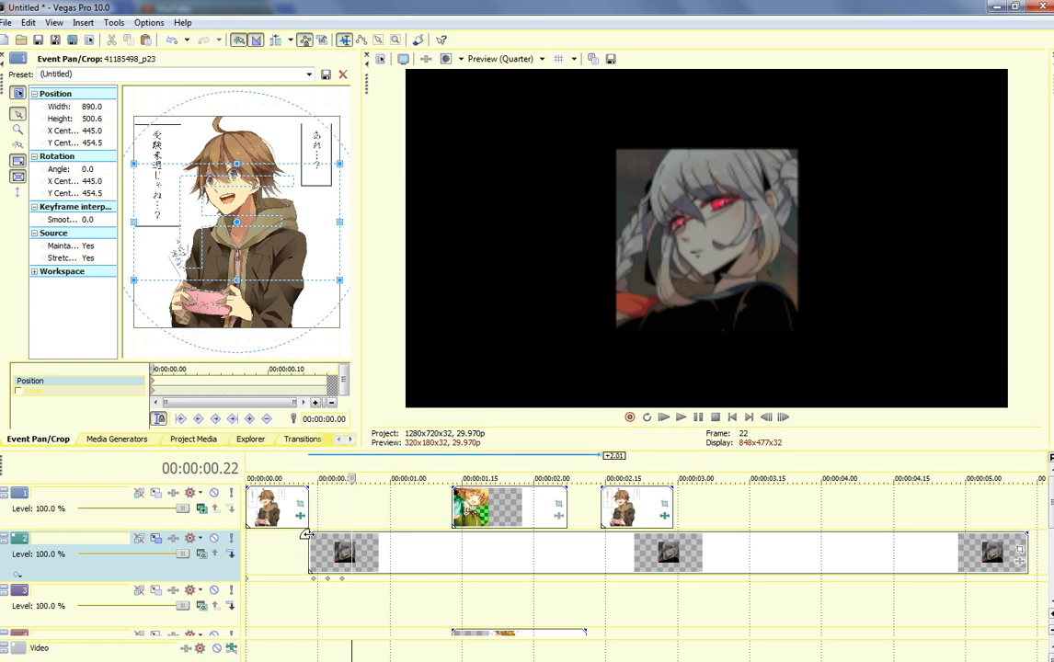
{"action": "left_click_drag", "start_coordinate": [308, 534], "coordinate": [307, 534]}
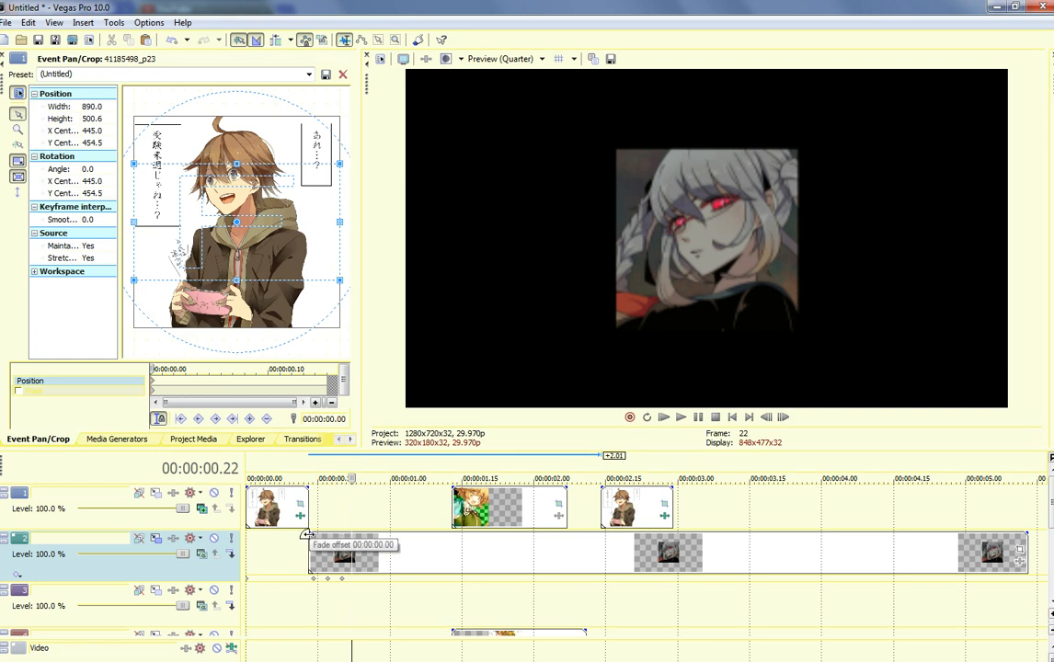
{"action": "right_click", "coordinate": [360, 552]}
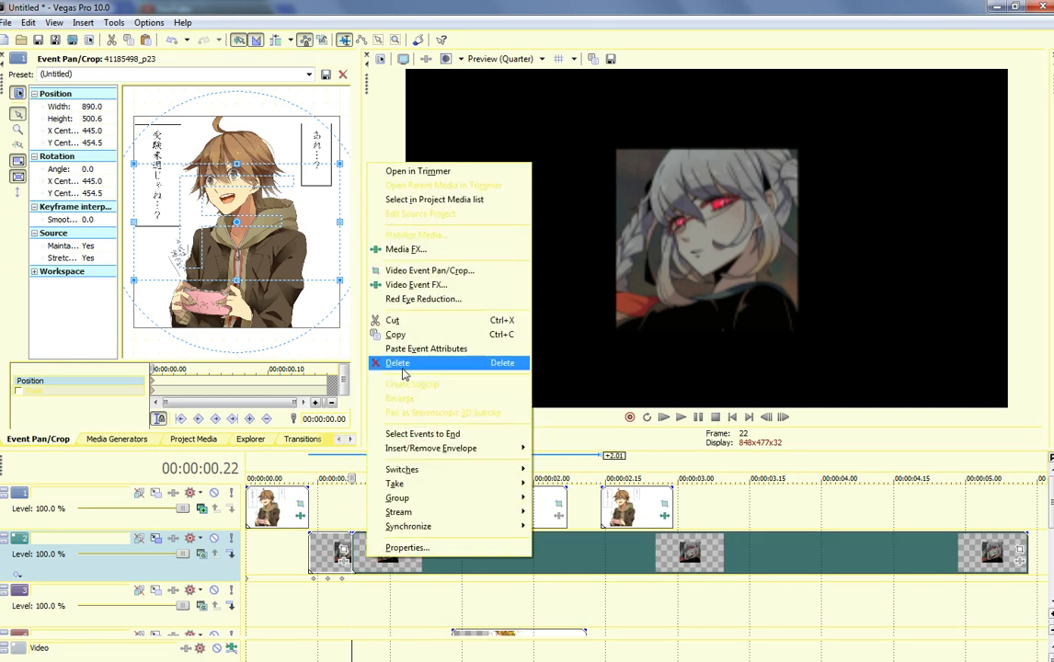
{"action": "left_click", "coordinate": [352, 231]}
{"action": "left_click_drag", "start_coordinate": [349, 542], "coordinate": [366, 542]}
- Try the 3D Blinds Spin1 transition on the square-picture clip's fade-out and preview it
{"action": "left_click", "coordinate": [301, 439]}
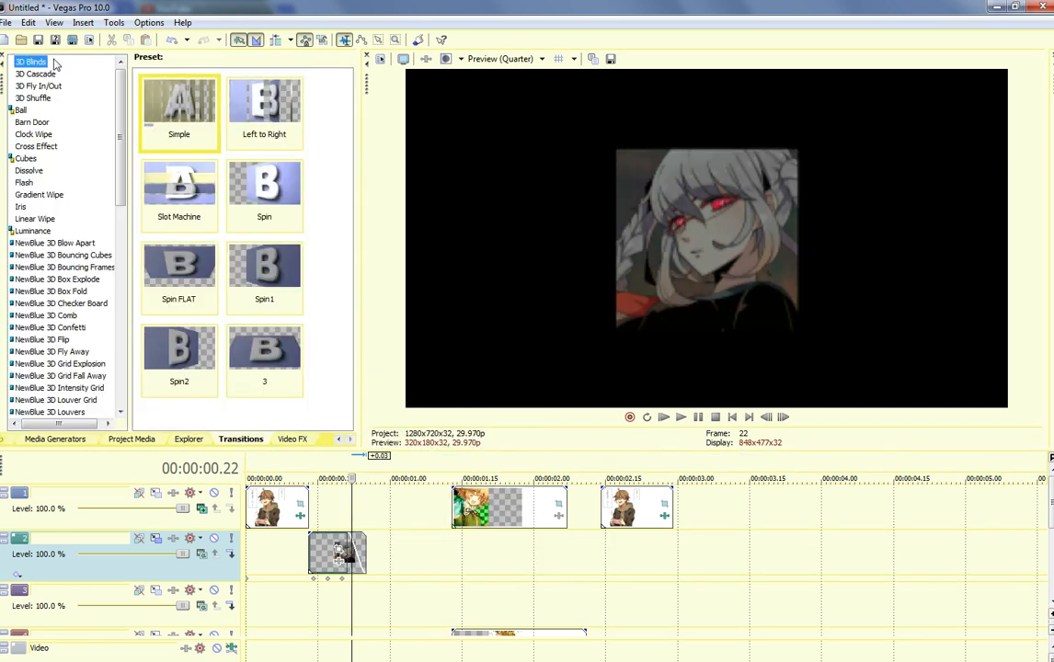
{"action": "left_click_drag", "start_coordinate": [265, 276], "coordinate": [329, 540]}
{"action": "left_click", "coordinate": [327, 516]}
{"action": "key", "text": "space"}
{"action": "key", "text": "space"}
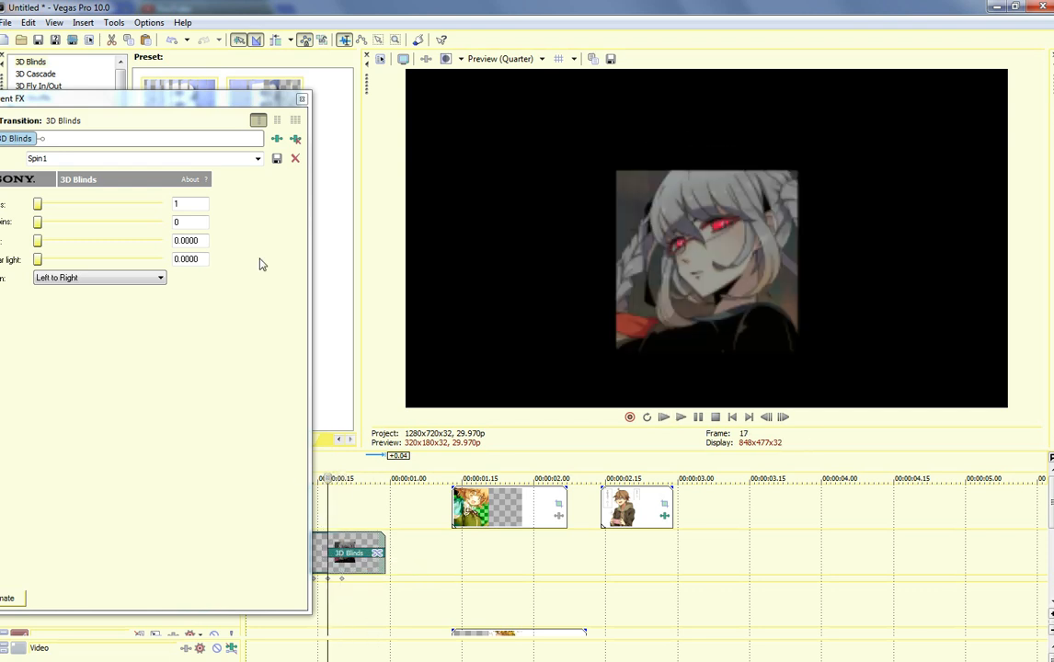
{"action": "left_click", "coordinate": [301, 99]}
- Apply the 3D Blinds Spin2 transition to the end of the square-picture clip and preview the spin
{"action": "left_click_drag", "start_coordinate": [179, 358], "coordinate": [334, 550]}
{"action": "key", "text": "space"}
{"action": "key", "text": "space"}
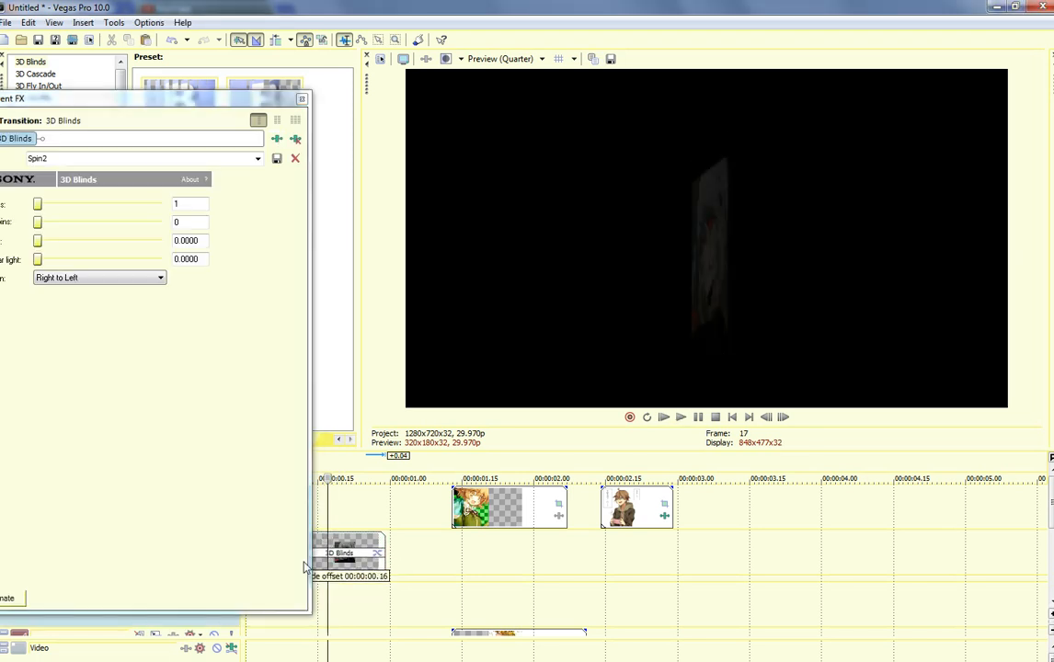
{"action": "key", "text": "space"}
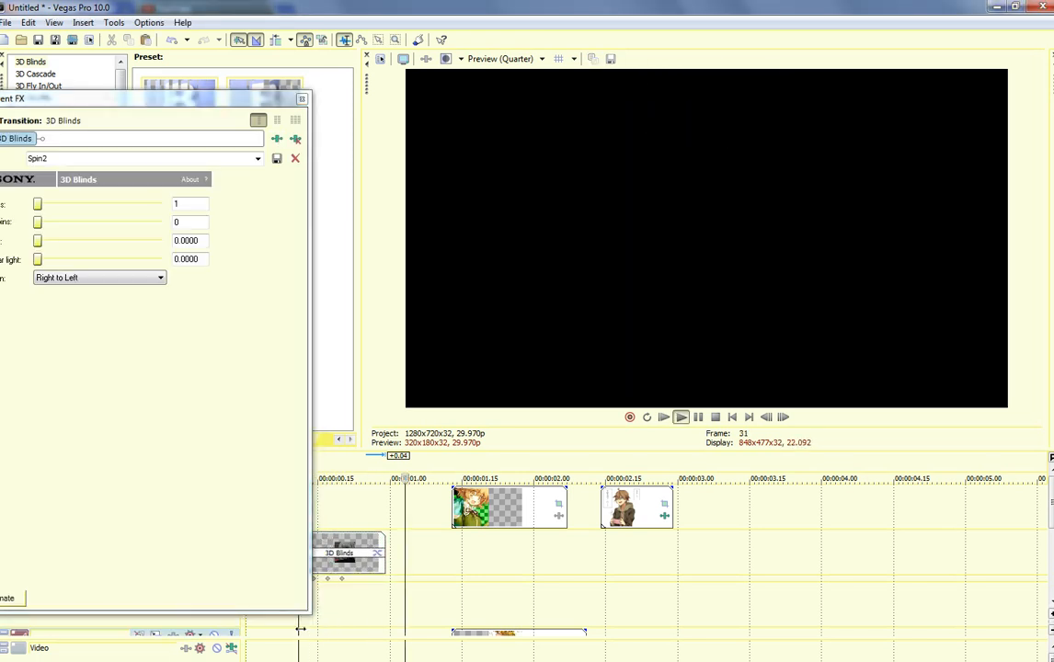
{"action": "key", "text": "space"}
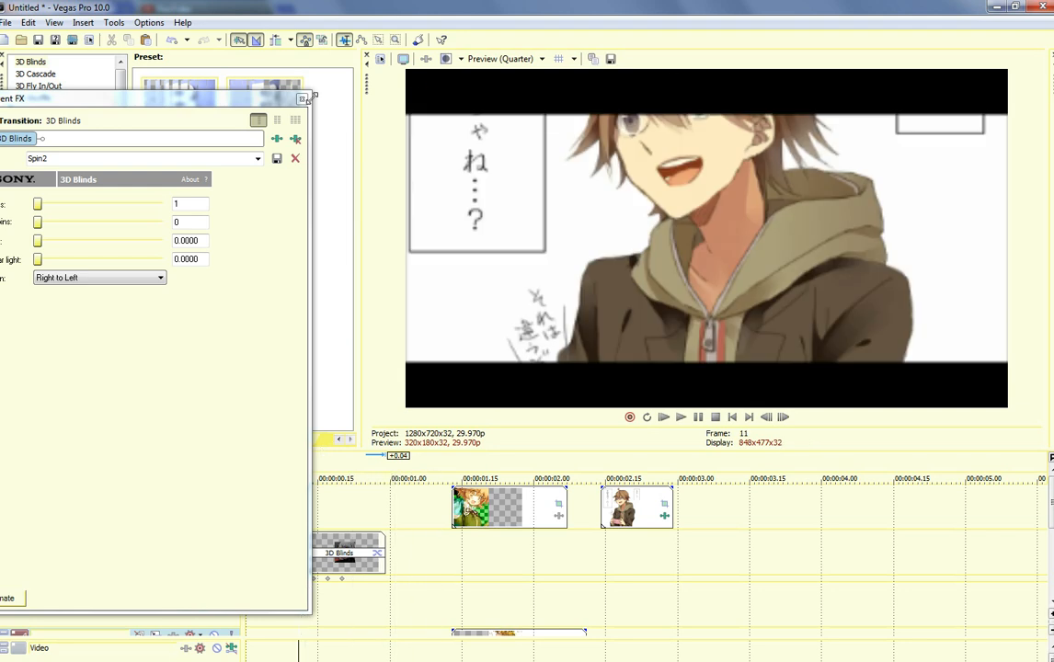
{"action": "left_click", "coordinate": [302, 98]}
- Extend the square-picture clip to about 00:00:01.07 and set its 3D Blinds transition to start at about 00:00:00.27, previewing the timing
{"action": "left_click_drag", "start_coordinate": [385, 565], "coordinate": [424, 565]}
{"action": "left_click", "coordinate": [342, 593]}
{"action": "key", "text": "space"}
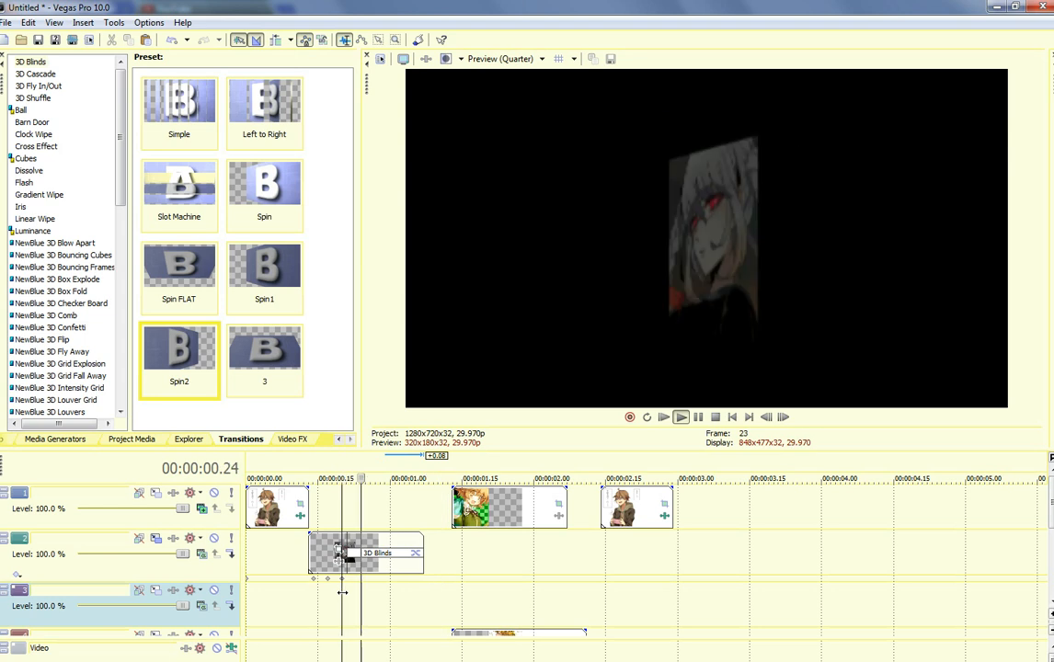
{"action": "key", "text": "space"}
{"action": "key", "text": "space"}
{"action": "key", "text": "Return"}
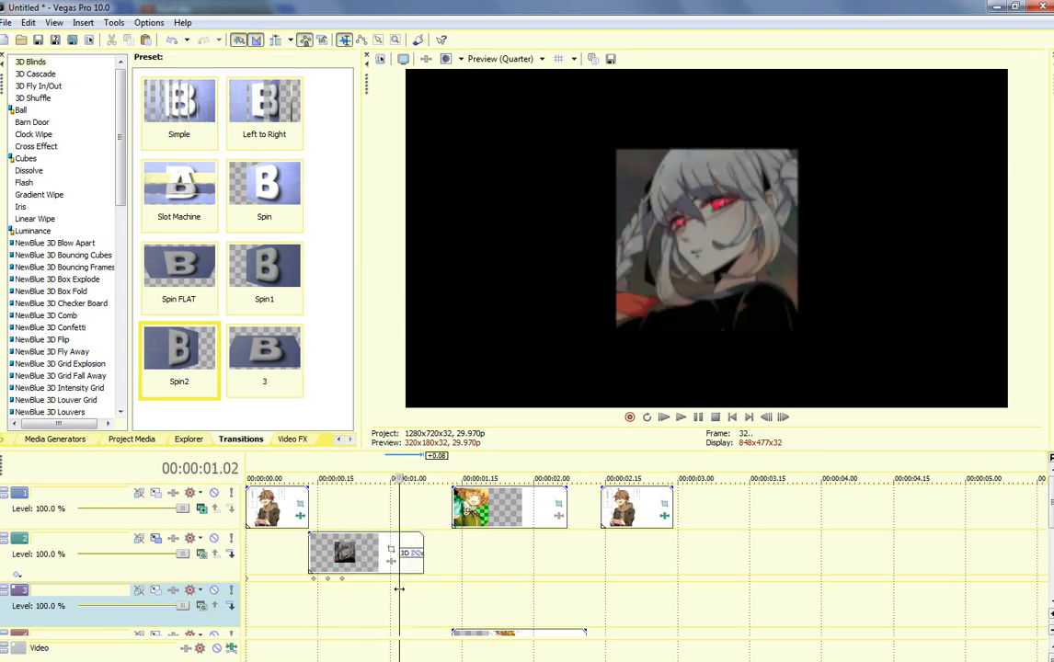
{"action": "key", "text": "space"}
{"action": "key", "text": "space"}
{"action": "left_click_drag", "start_coordinate": [402, 536], "coordinate": [376, 534]}
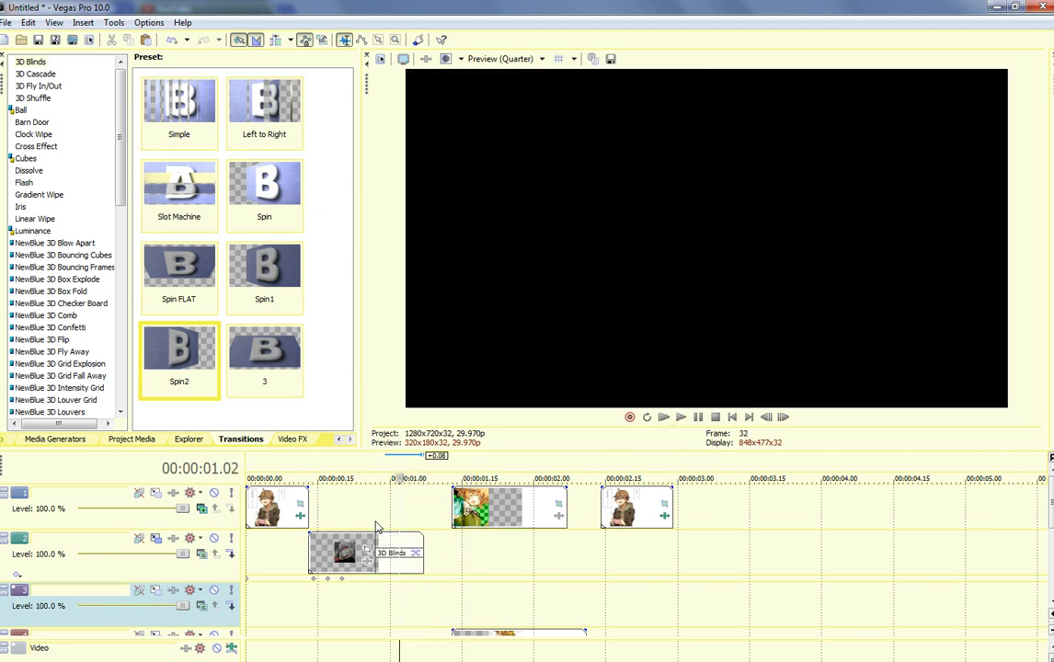
{"action": "left_click", "coordinate": [375, 522]}
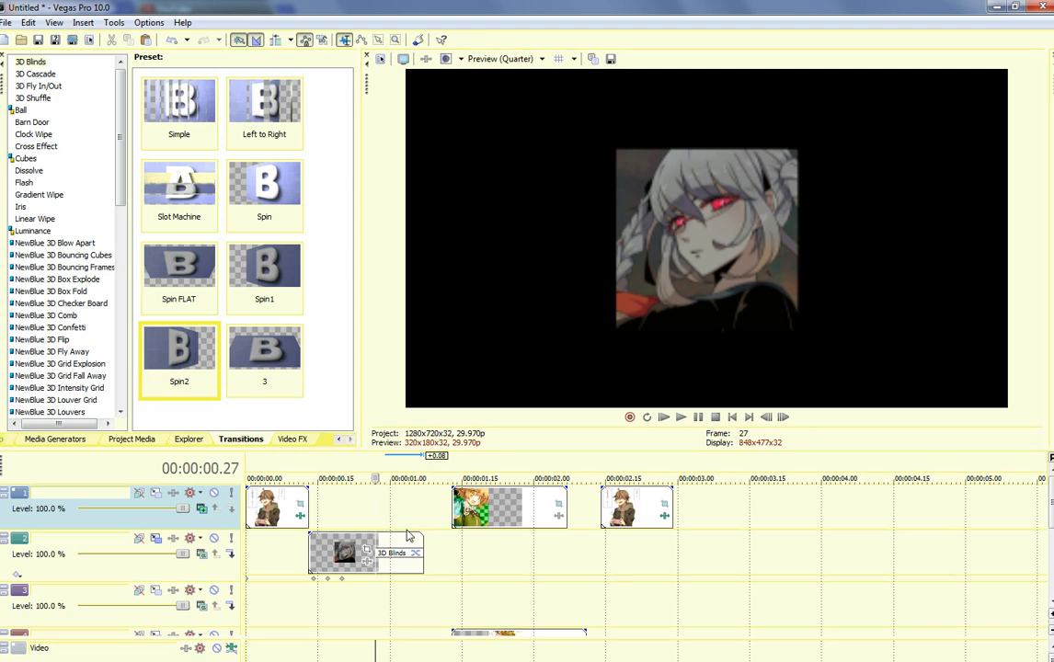
- Review the split-image, three-picture, triangle-layout and tiled clips at several points along the timeline
{"action": "left_click", "coordinate": [546, 559]}
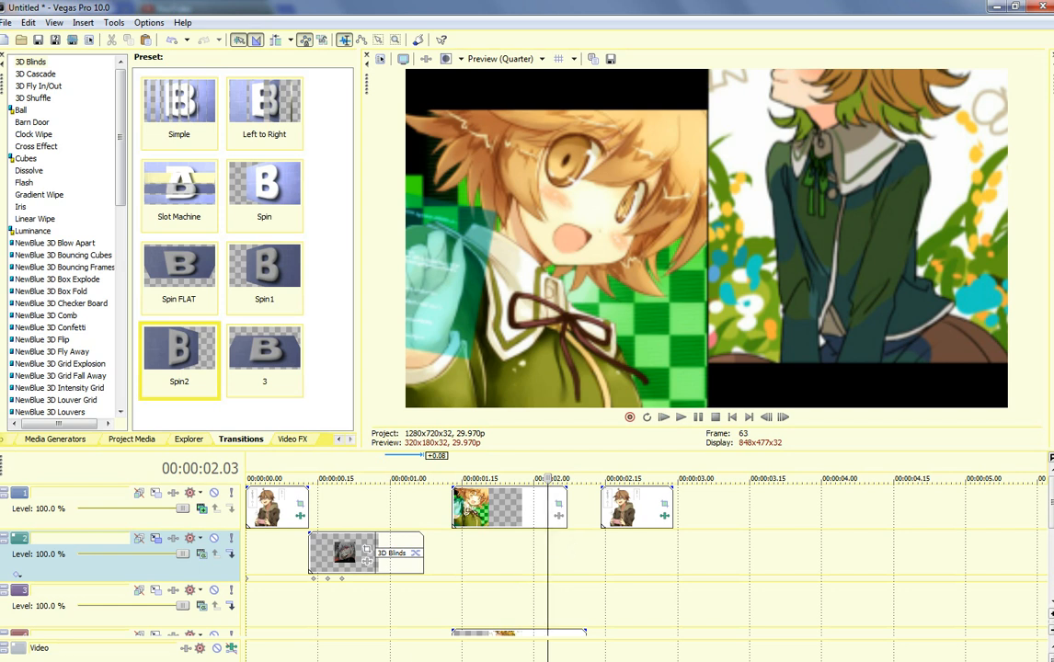
{"action": "scroll", "coordinate": [501, 556], "scroll_direction": "down", "scroll_amount": 6}
{"action": "left_click", "coordinate": [497, 549]}
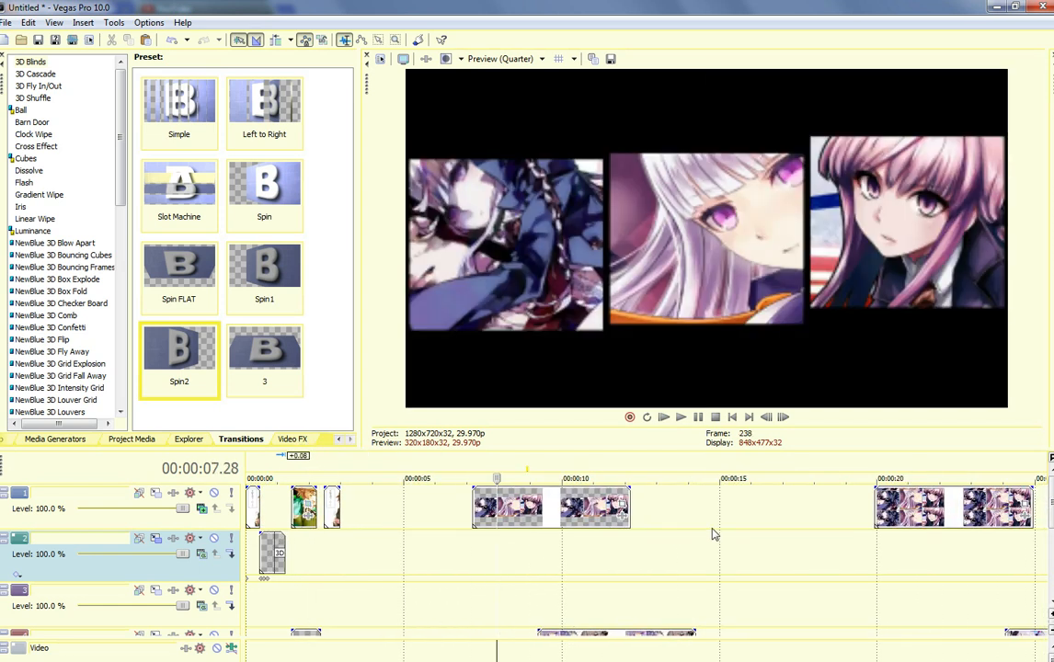
{"action": "left_click", "coordinate": [632, 598]}
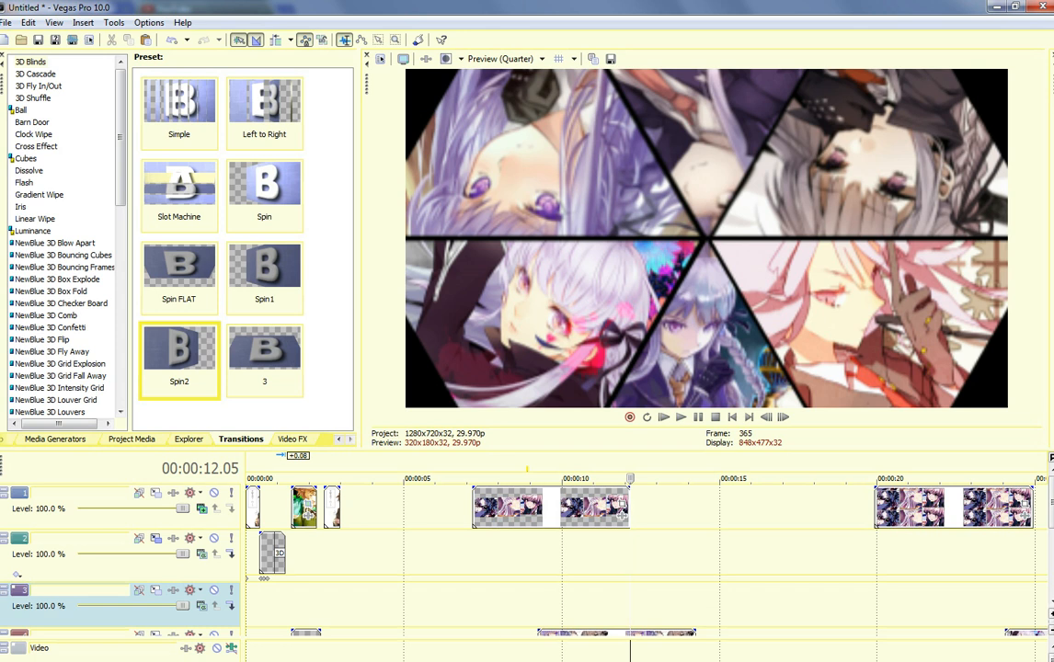
{"action": "scroll", "coordinate": [639, 600], "scroll_direction": "down", "scroll_amount": 2}
{"action": "left_click", "coordinate": [651, 575]}
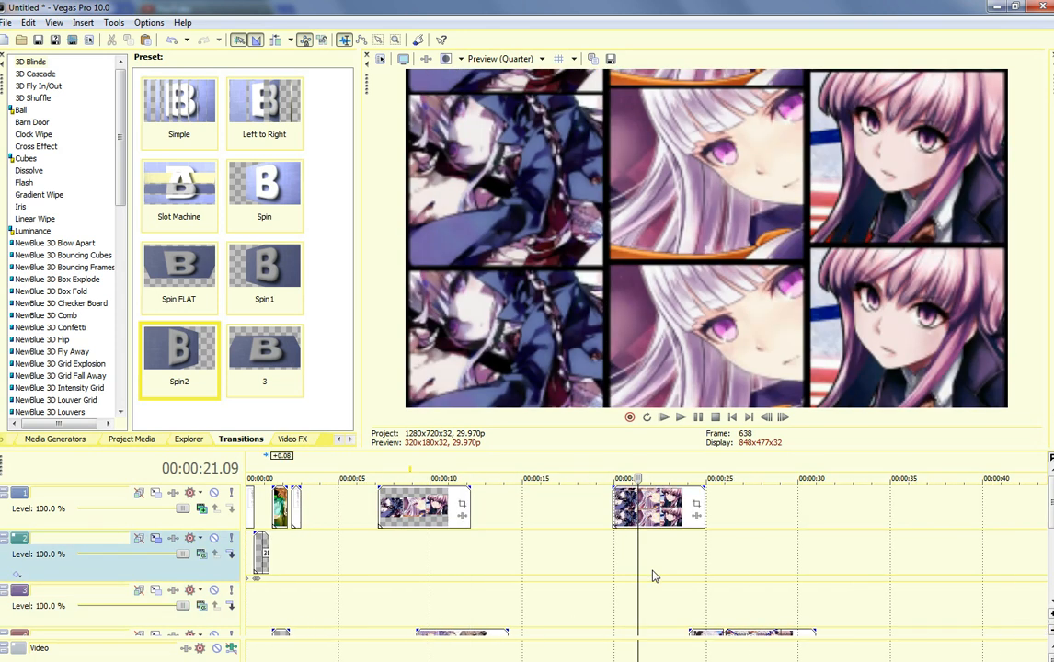
{"action": "left_click", "coordinate": [756, 575]}
{"action": "left_click", "coordinate": [707, 597]}
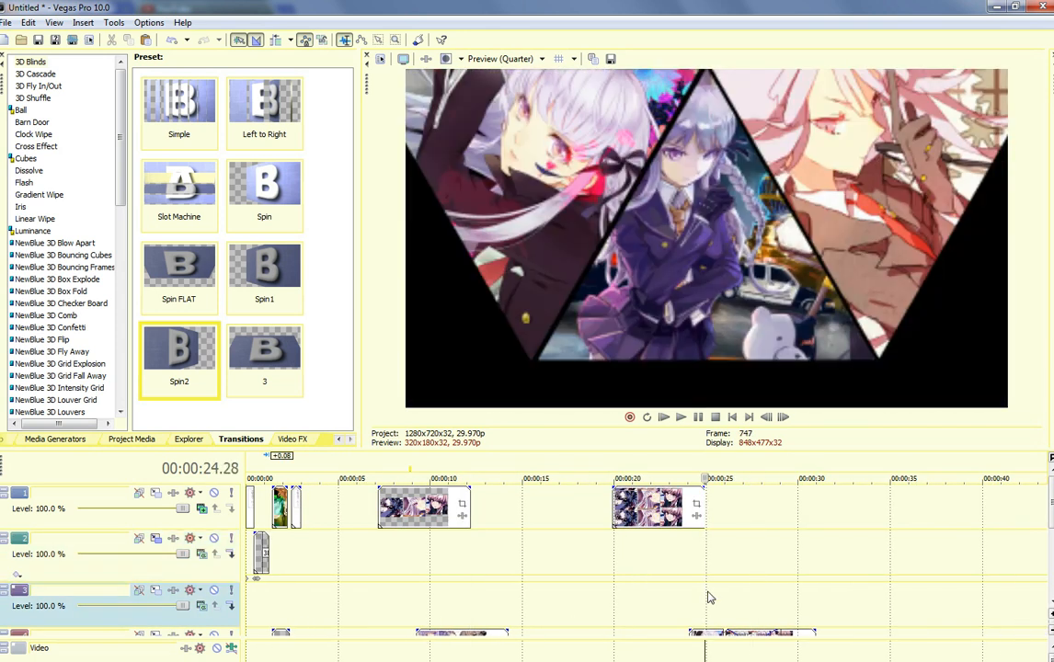
- Move the overlapping three-figure clip on track 4 to start at about 00:00:31 and view it separately from the triangle clip
{"action": "scroll", "coordinate": [1045, 511], "scroll_direction": "down", "scroll_amount": 2}
{"action": "left_click_drag", "start_coordinate": [778, 548], "coordinate": [871, 564]}
{"action": "left_click", "coordinate": [857, 562]}
{"action": "left_click", "coordinate": [731, 550]}
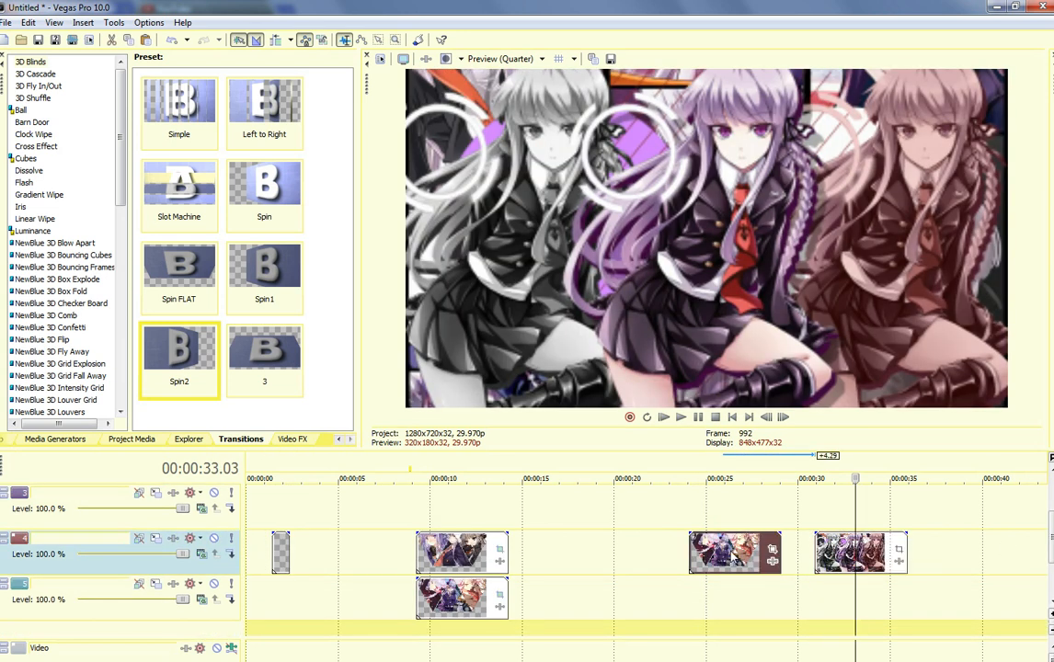
- Switch to the Pictures library in Windows Explorer and examine Image92, Image96, Image79, Image111 and Image116 as style samples
{"action": "key", "text": "alt+Tab"}
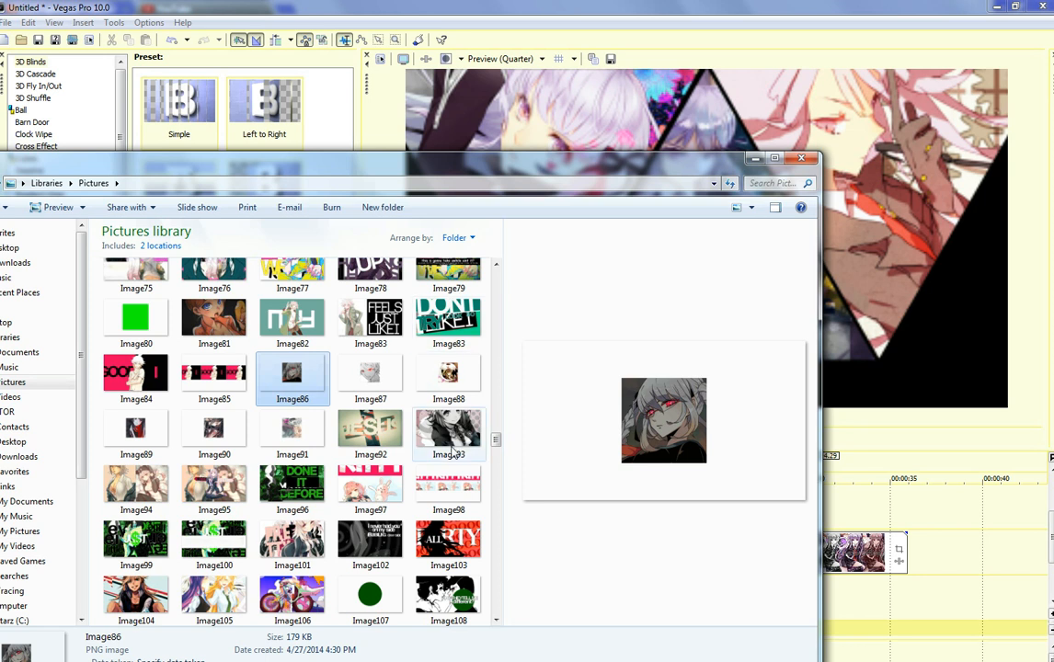
{"action": "left_click", "coordinate": [379, 440]}
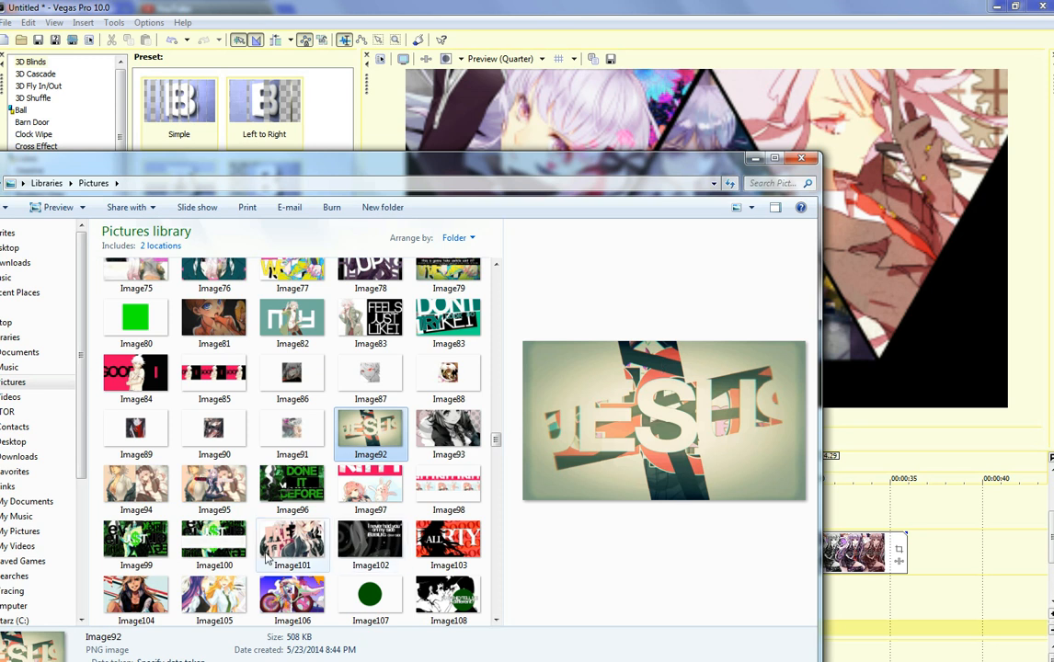
{"action": "left_click", "coordinate": [292, 487]}
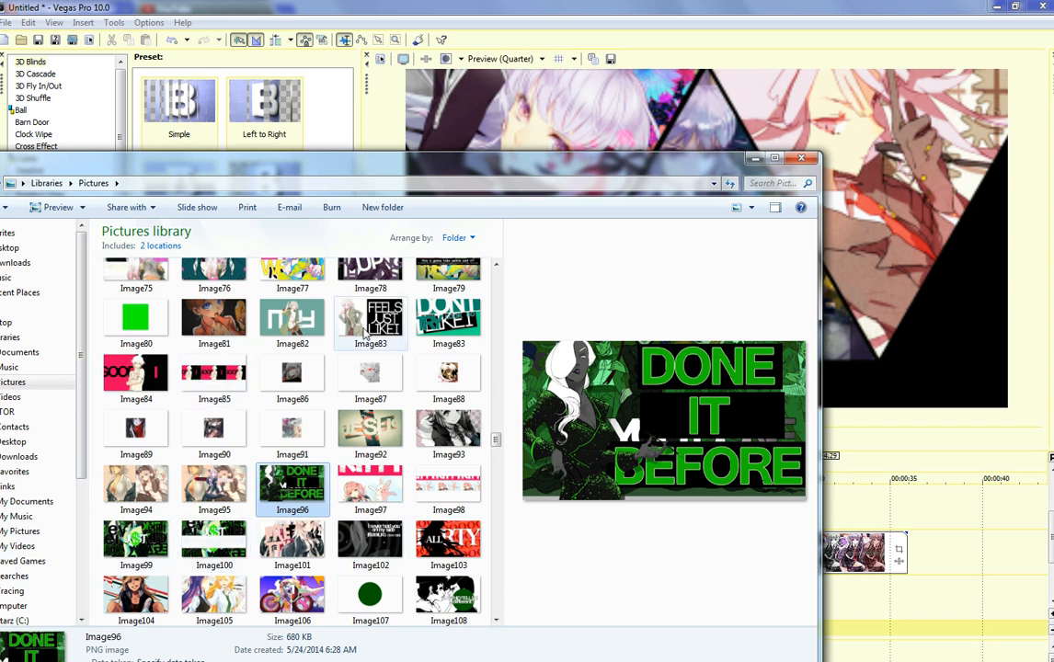
{"action": "scroll", "coordinate": [439, 286], "scroll_direction": "up", "scroll_amount": 1}
{"action": "left_click", "coordinate": [430, 290]}
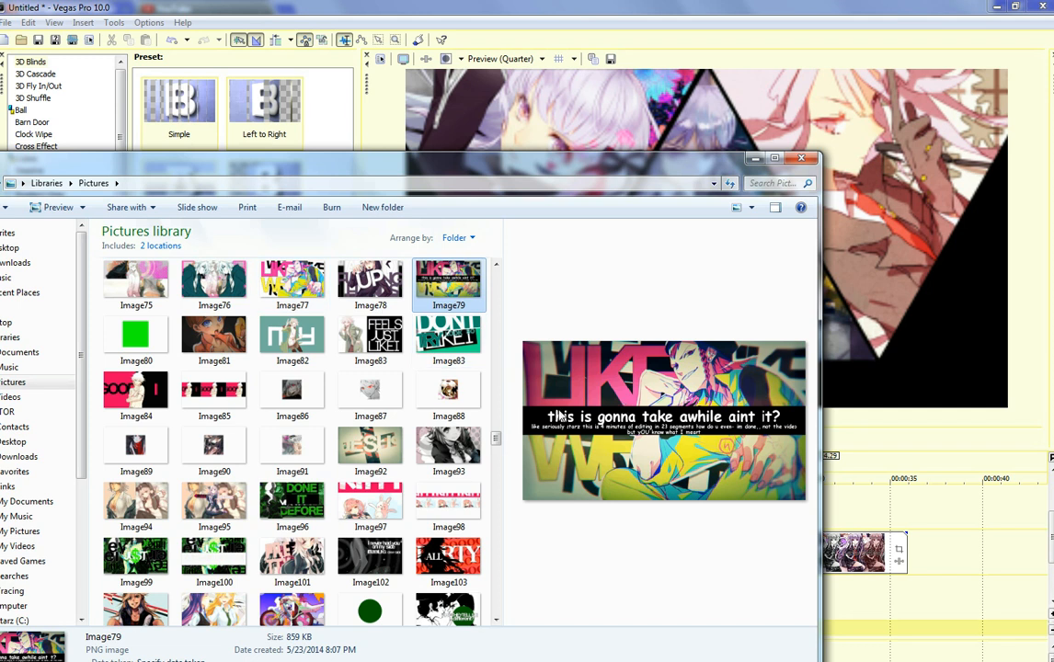
{"action": "left_click_drag", "start_coordinate": [497, 444], "coordinate": [497, 462]}
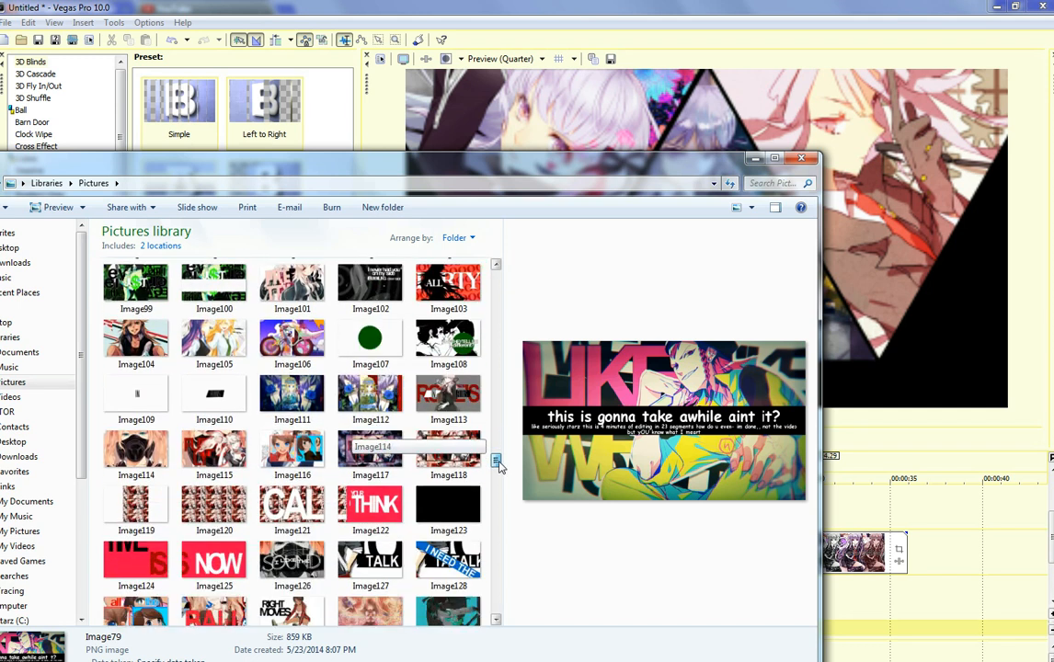
{"action": "left_click", "coordinate": [273, 391]}
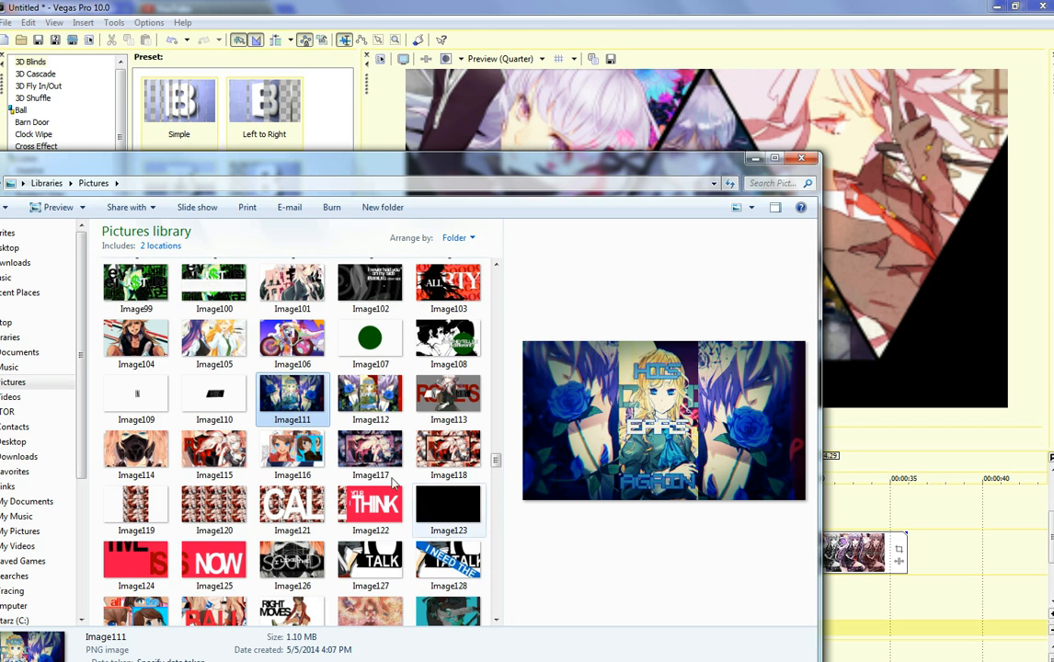
{"action": "scroll", "coordinate": [496, 463], "scroll_direction": "down", "scroll_amount": 3}
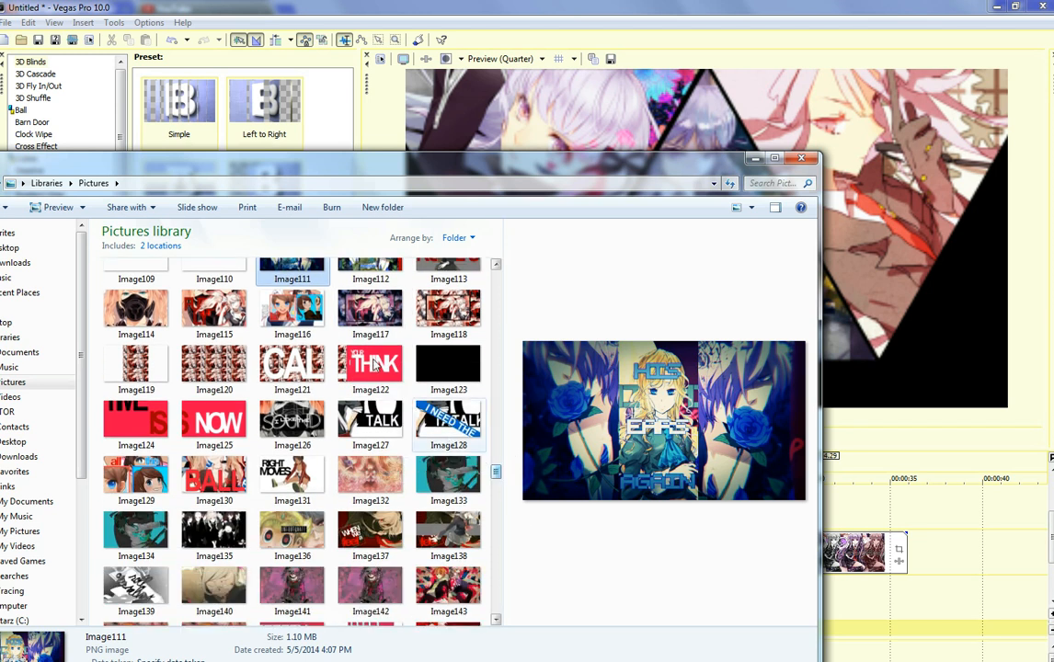
{"action": "left_click", "coordinate": [287, 305]}
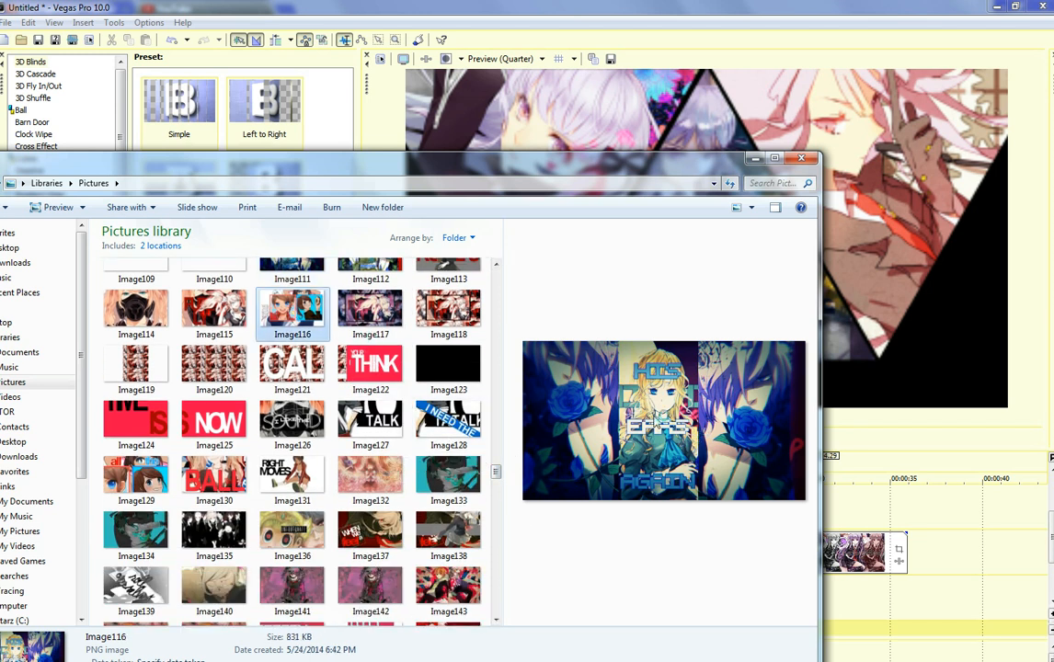